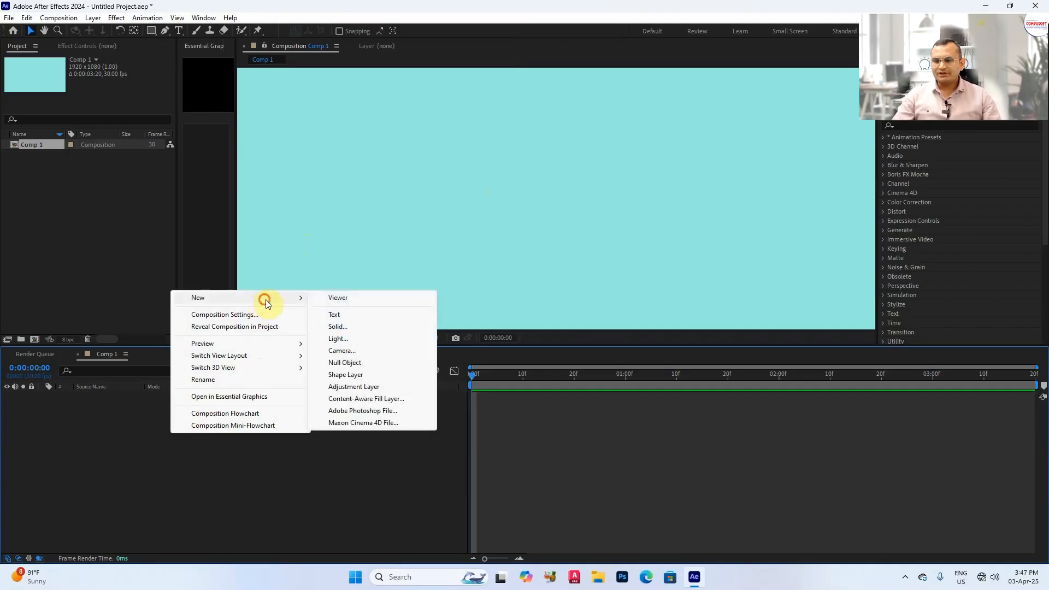
Create a new solid layer 100 px wide and 150 px high in Comp 1.
left_click(347, 324)
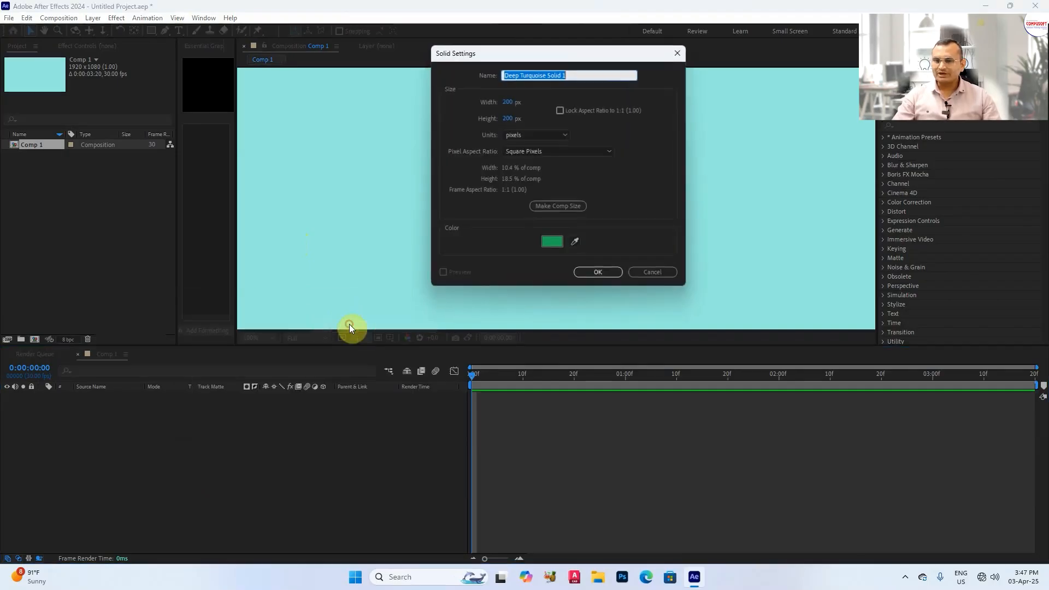
left_click(520, 110)
type("100")
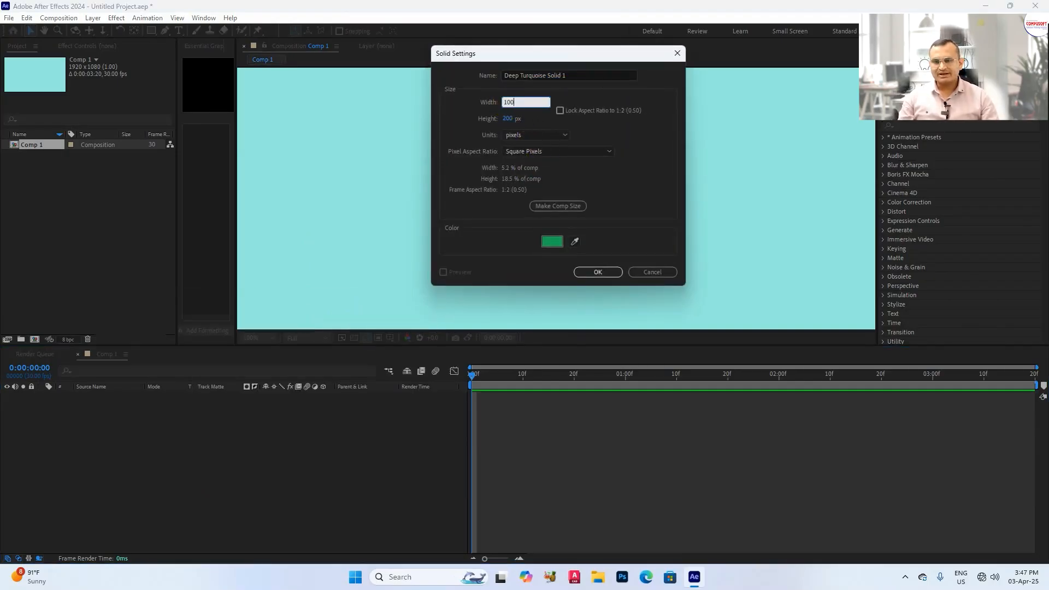
key("Tab")
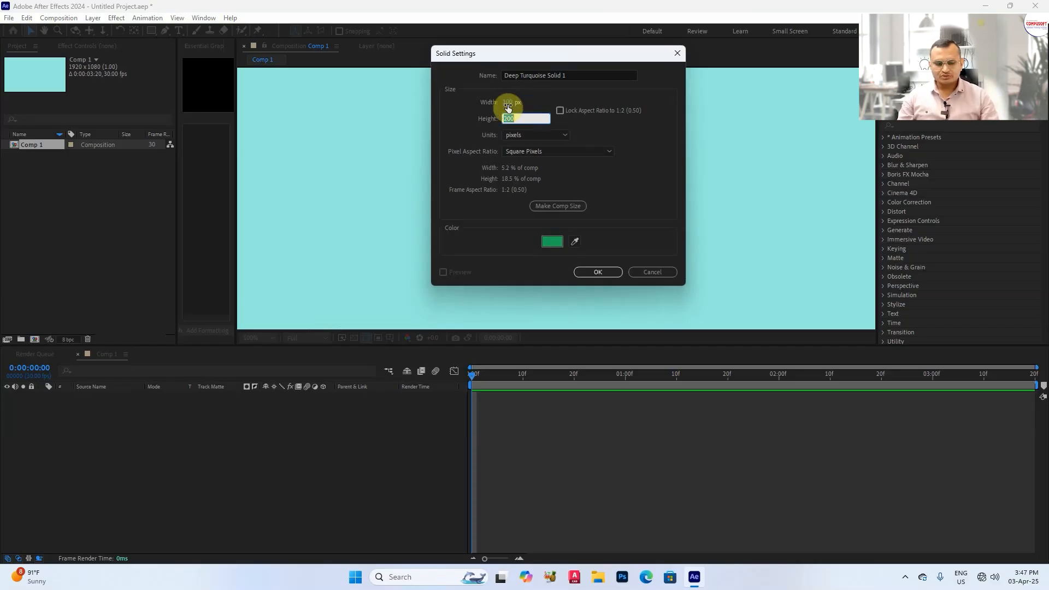
type("150")
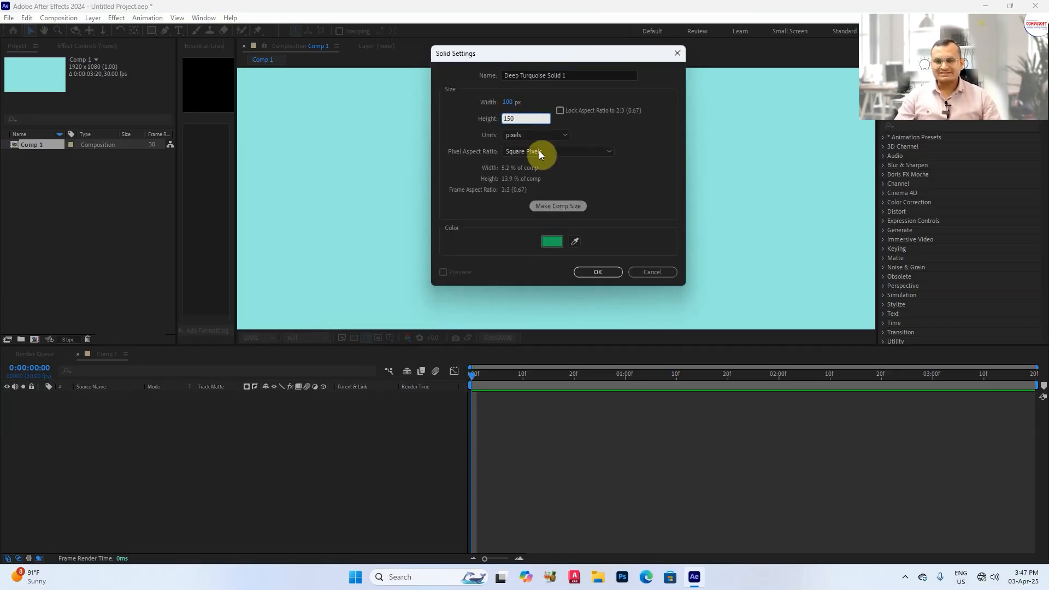
left_click(589, 271)
Move the green solid to the upper-left corner of the composition and duplicate its layer twice.
left_click_drag(558, 218, 271, 131)
left_click(233, 475)
left_click(121, 398)
key("ctrl+d")
key("ctrl+d")
Arrange the three green solids in a vertical column along the frame's left edge with small, even gaps between them.
left_click_drag(280, 86, 280, 210)
left_click_drag(284, 143, 285, 285)
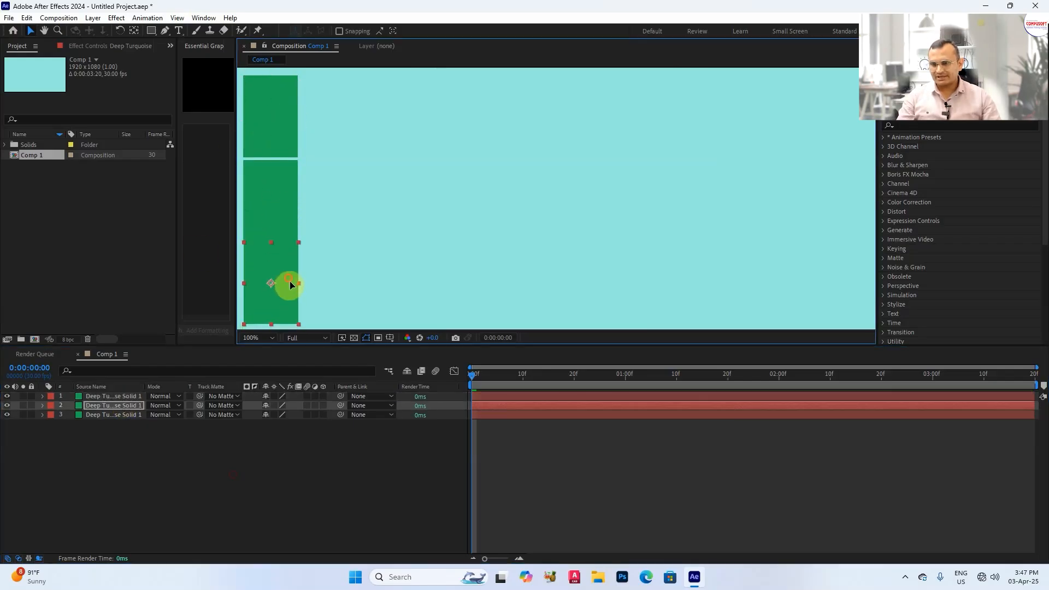
left_click_drag(277, 139, 279, 136)
left_click_drag(278, 195, 278, 187)
left_click_drag(272, 286, 270, 296)
left_click_drag(276, 195, 276, 202)
left_click_drag(279, 142, 278, 141)
left_click(114, 460)
Check which timeline layer corresponds to each of the three green rectangles.
left_click(97, 415)
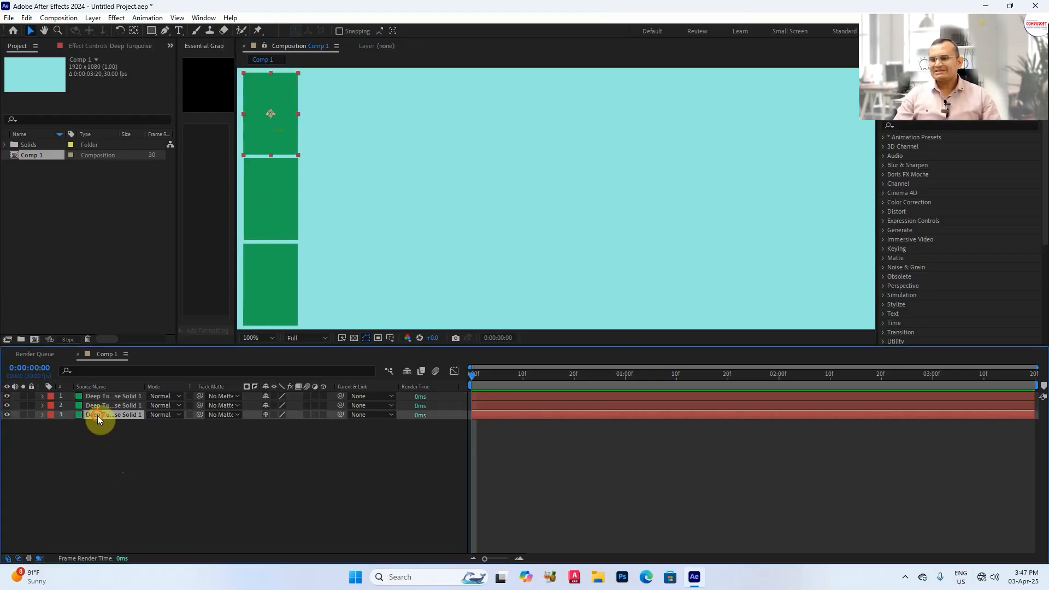
left_click(98, 405)
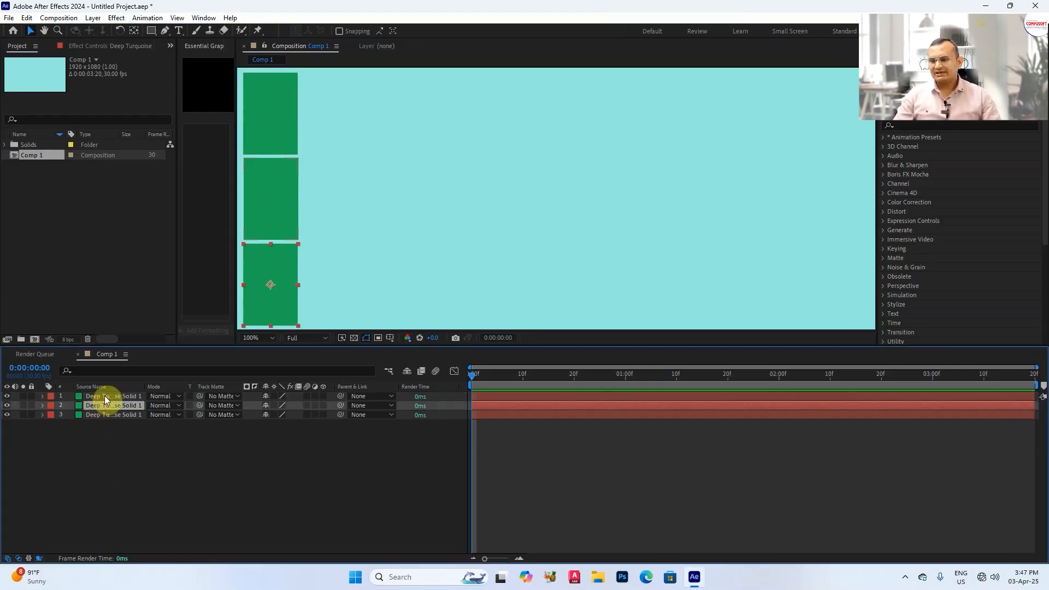
left_click_drag(104, 414, 108, 396)
left_click(104, 405)
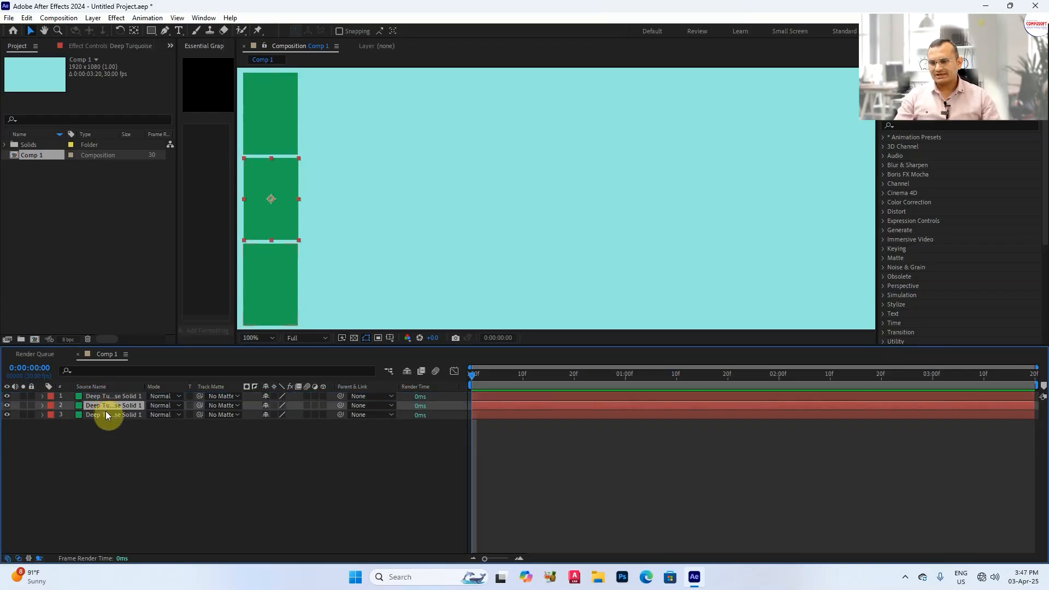
left_click(106, 414)
left_click(104, 397)
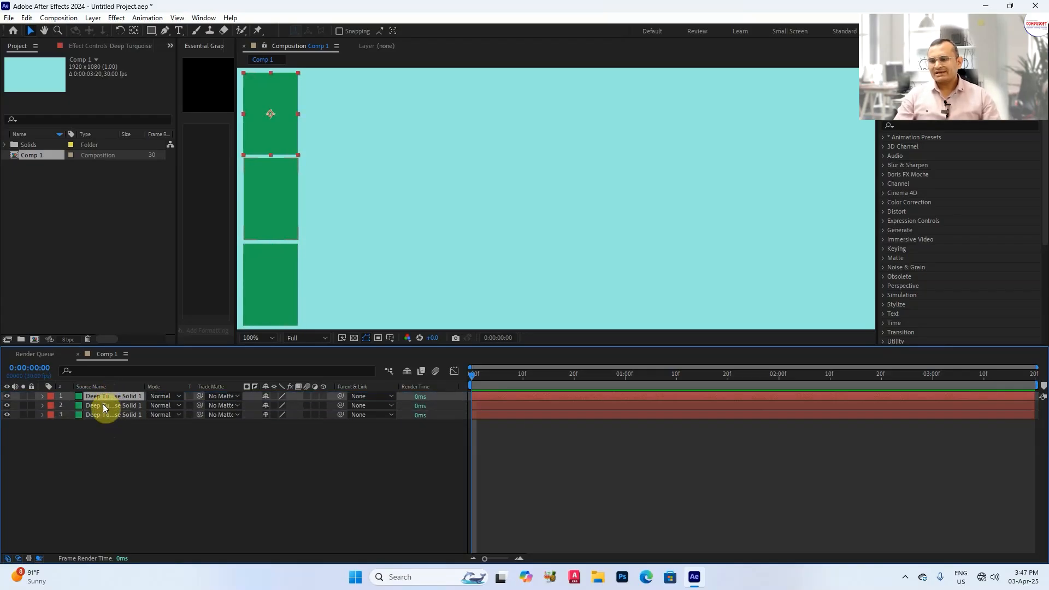
Change the middle solid's colour to deep blue, hex 3A2293, in its solid settings.
left_click(104, 406)
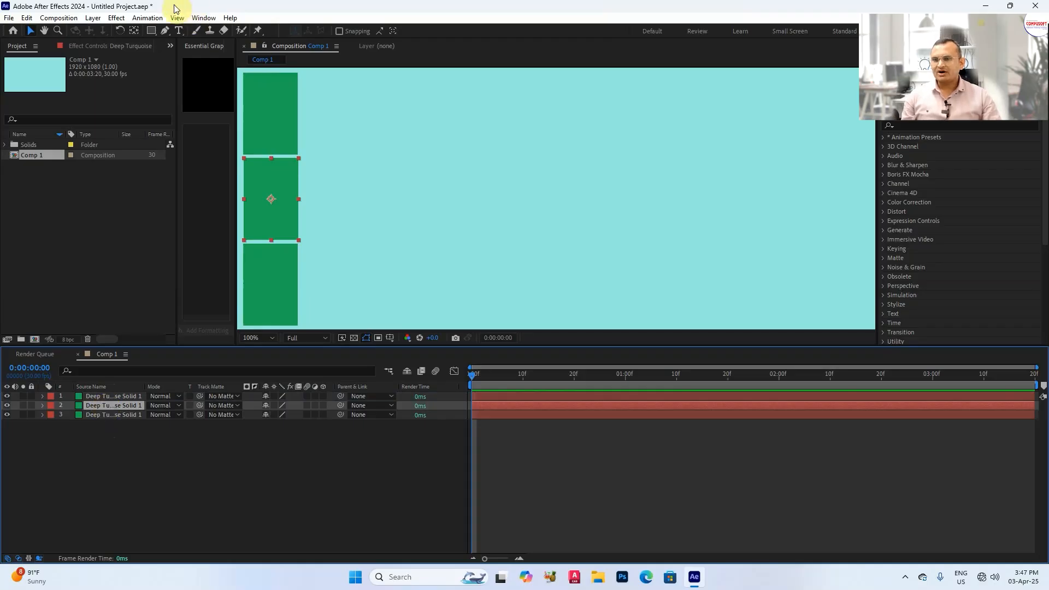
left_click(92, 17)
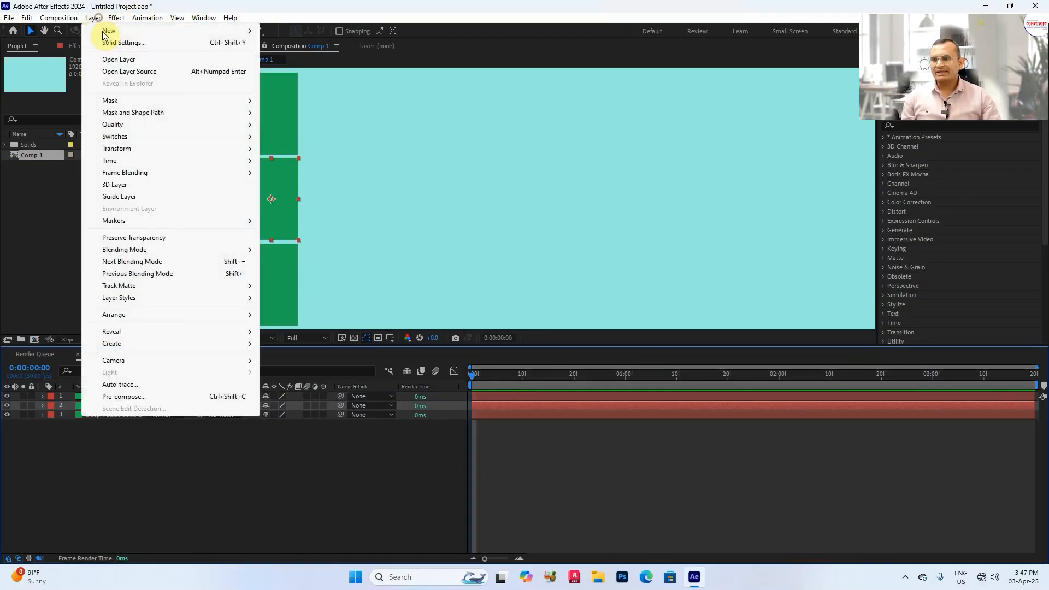
left_click(129, 42)
left_click(619, 299)
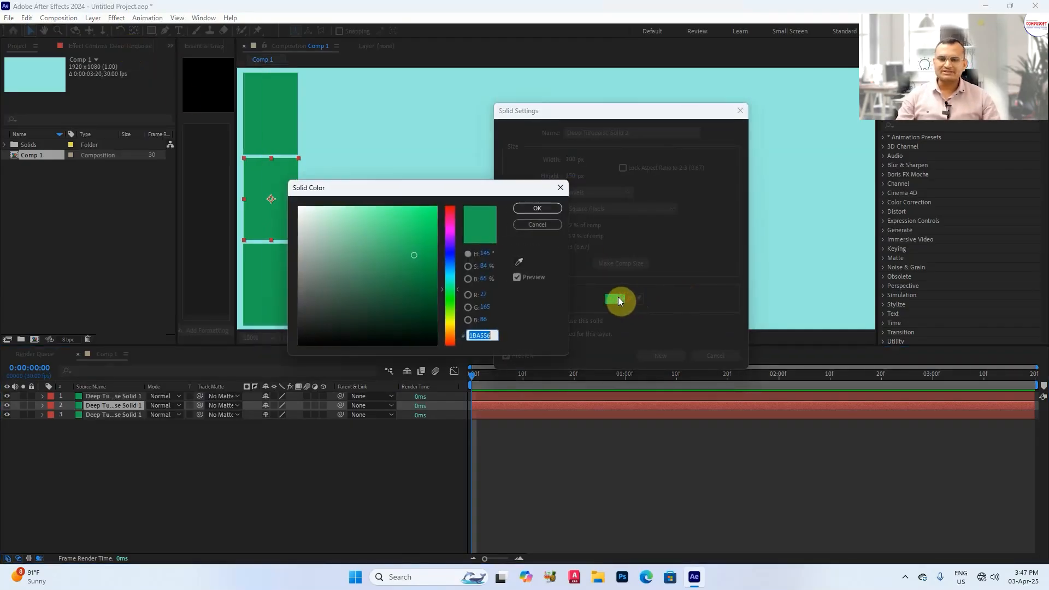
left_click_drag(451, 279, 454, 247)
left_click(405, 264)
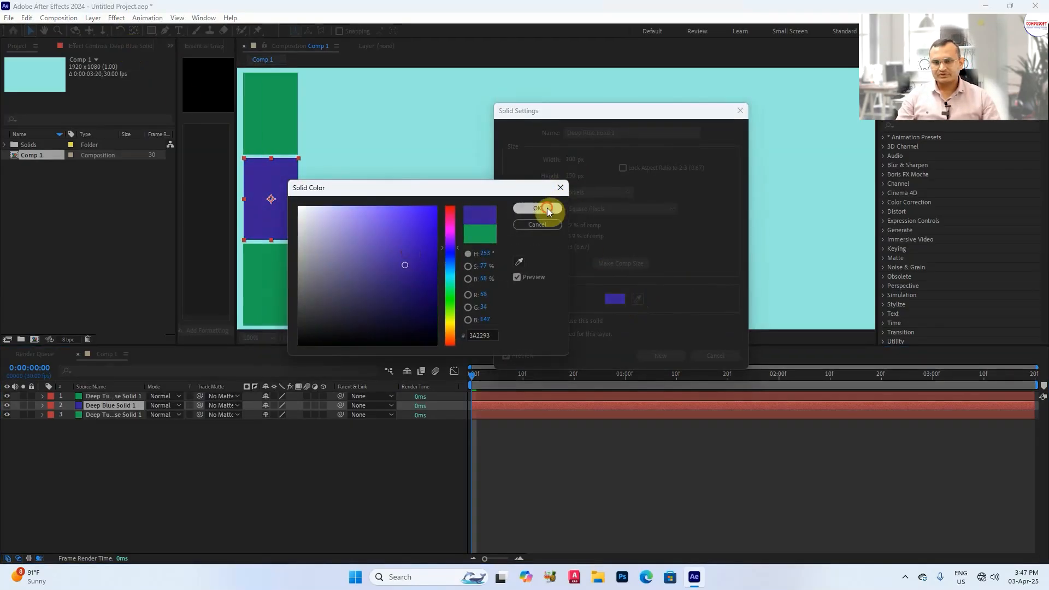
left_click(546, 207)
left_click(659, 353)
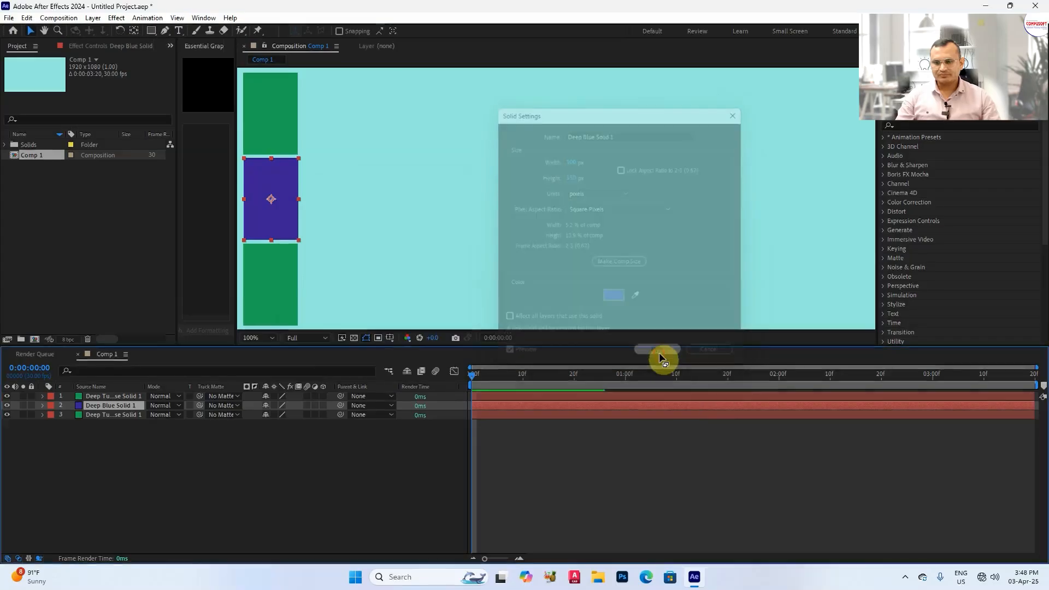
Change the lowest solid's colour to red in its solid settings.
left_click(141, 415)
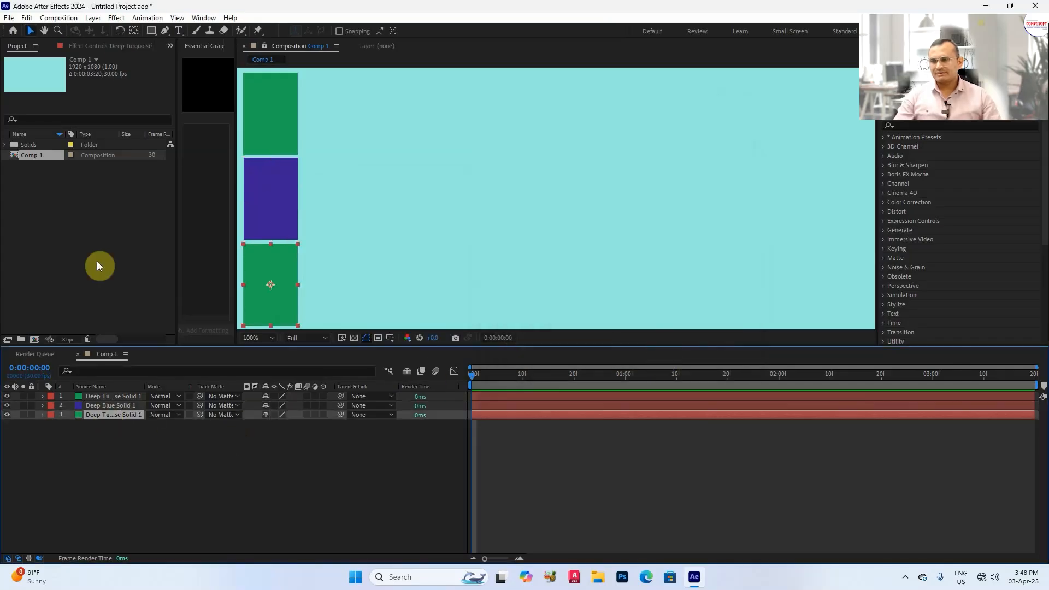
left_click(93, 18)
left_click(106, 41)
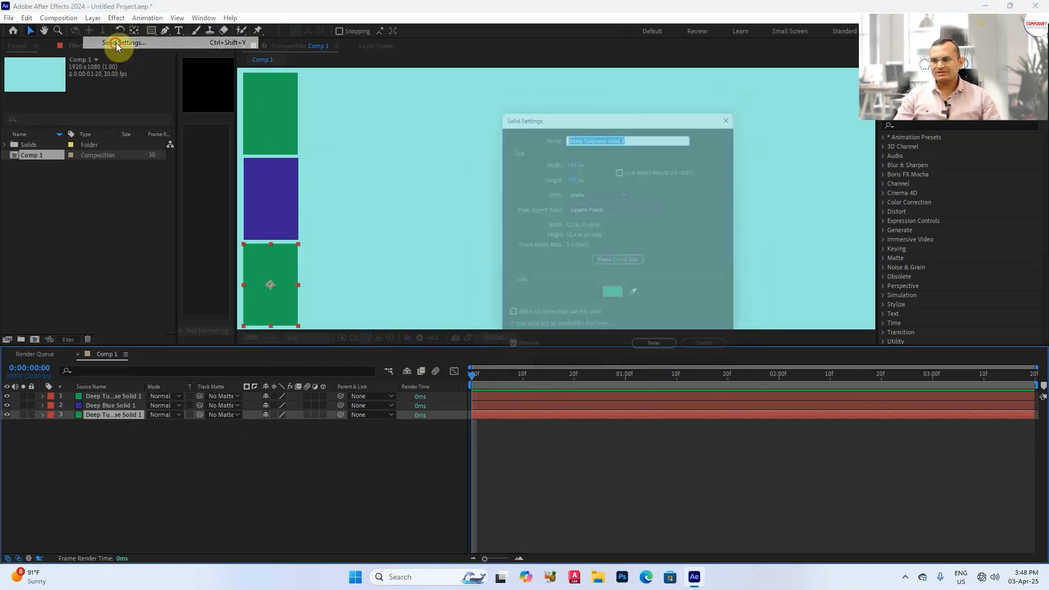
left_click(613, 298)
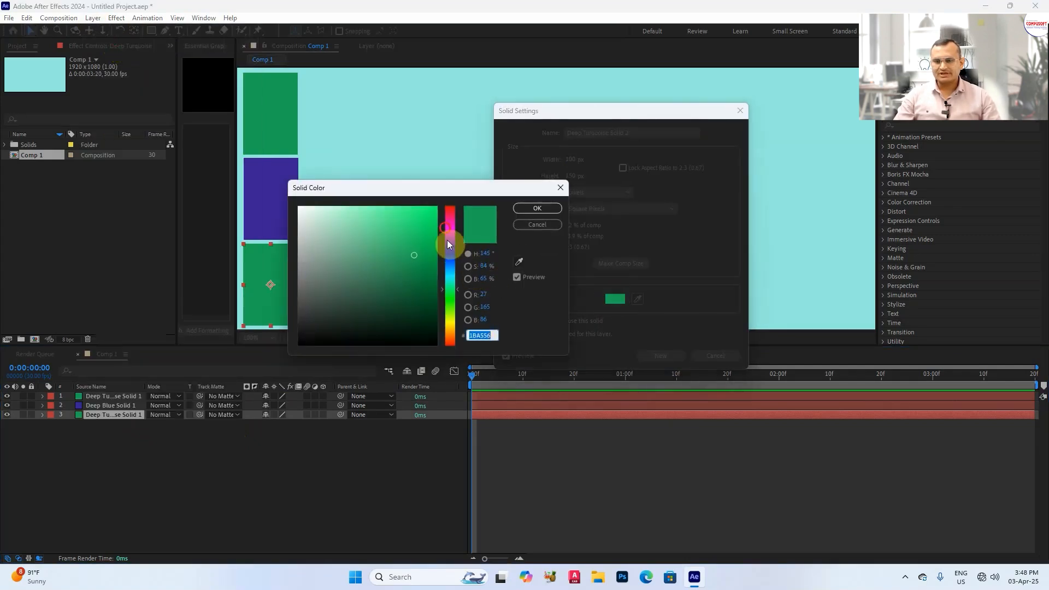
left_click_drag(447, 240, 448, 211)
left_click(414, 222)
left_click(537, 208)
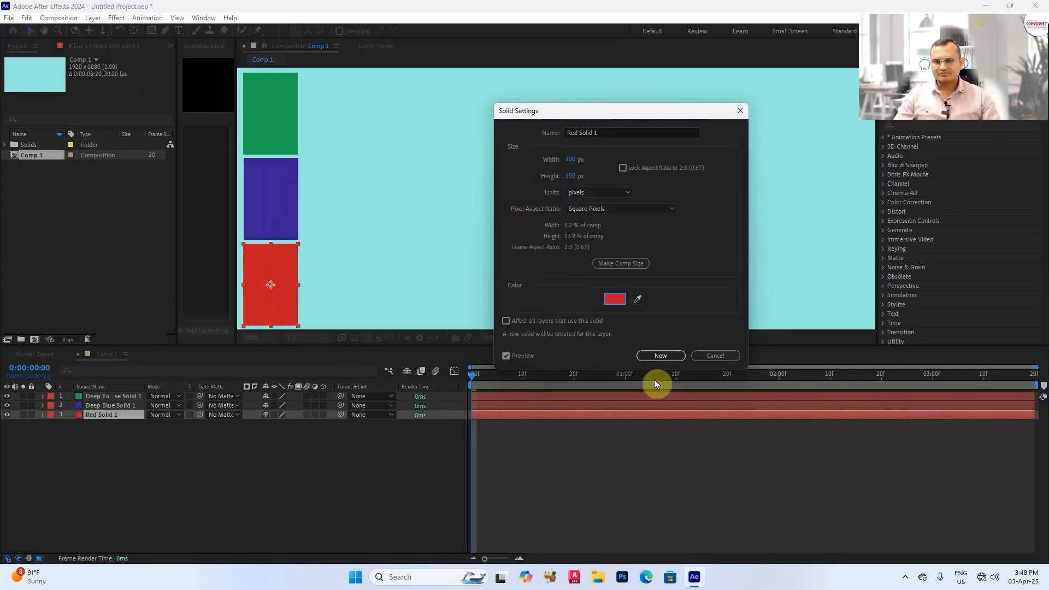
left_click(657, 354)
left_click(250, 433)
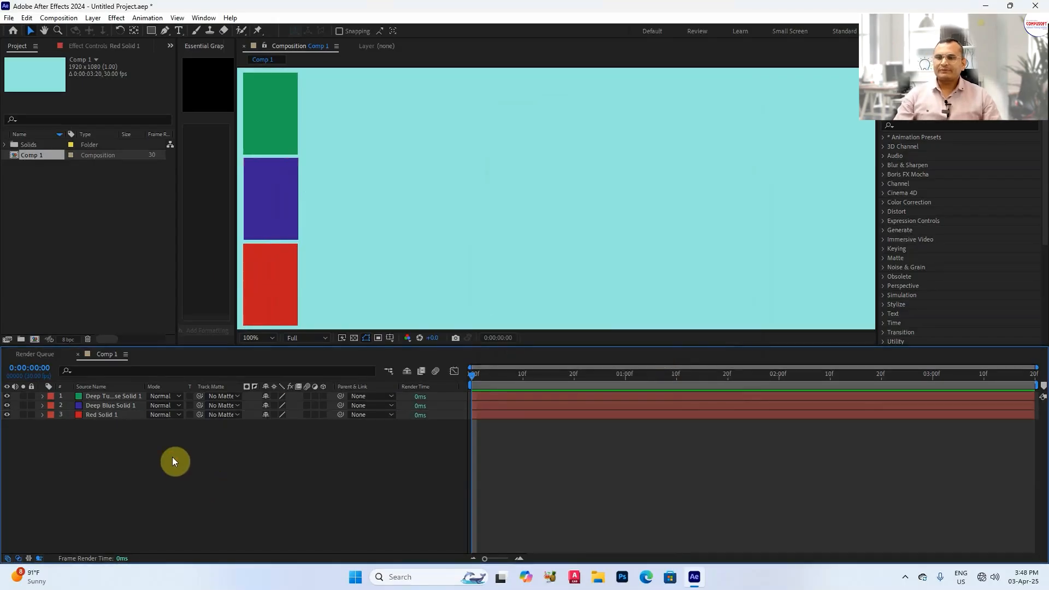
Keyframe the Position of all three solids at 0 seconds, and at 2 seconds move them horizontally to the frame's right edge.
left_click_drag(106, 441, 91, 391)
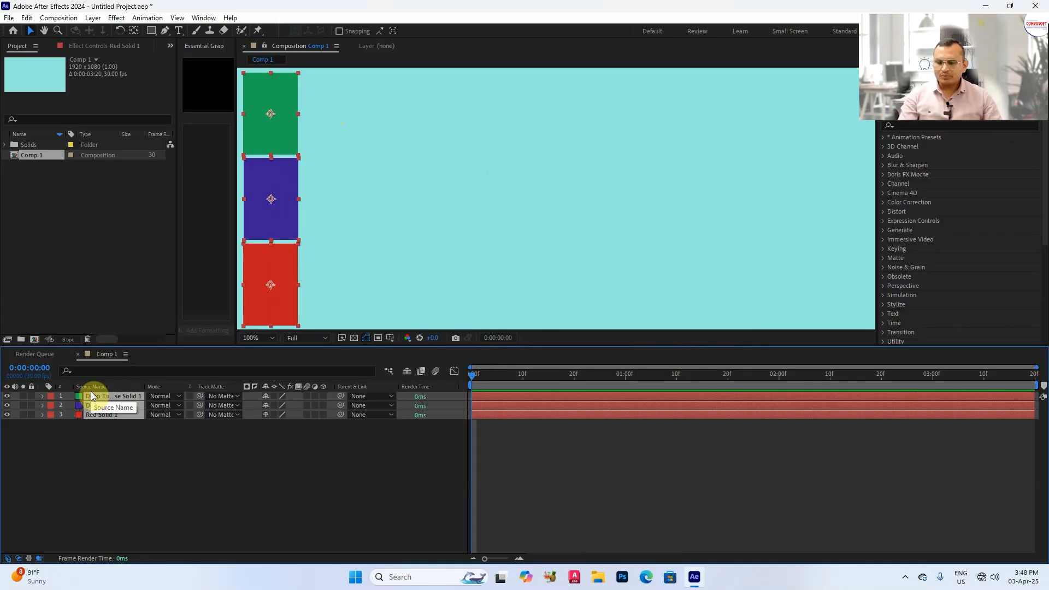
key("p")
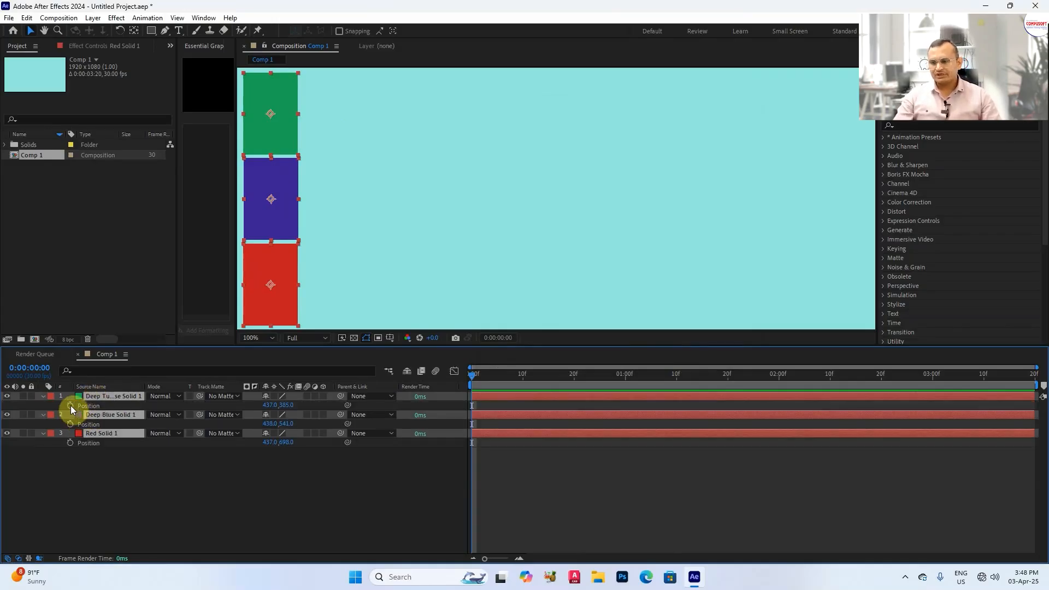
left_click(71, 405)
left_click_drag(475, 381, 778, 416)
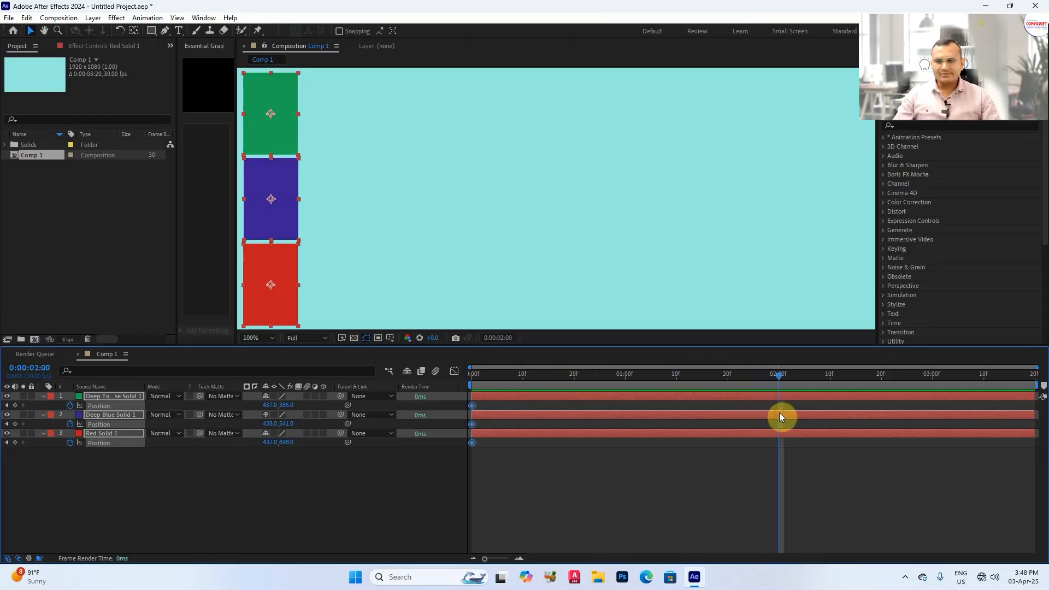
left_click_drag(281, 153, 847, 137)
Preview the three-solid animation from the start and return the playhead to 0 seconds.
left_click_drag(778, 383, 471, 377)
key("space")
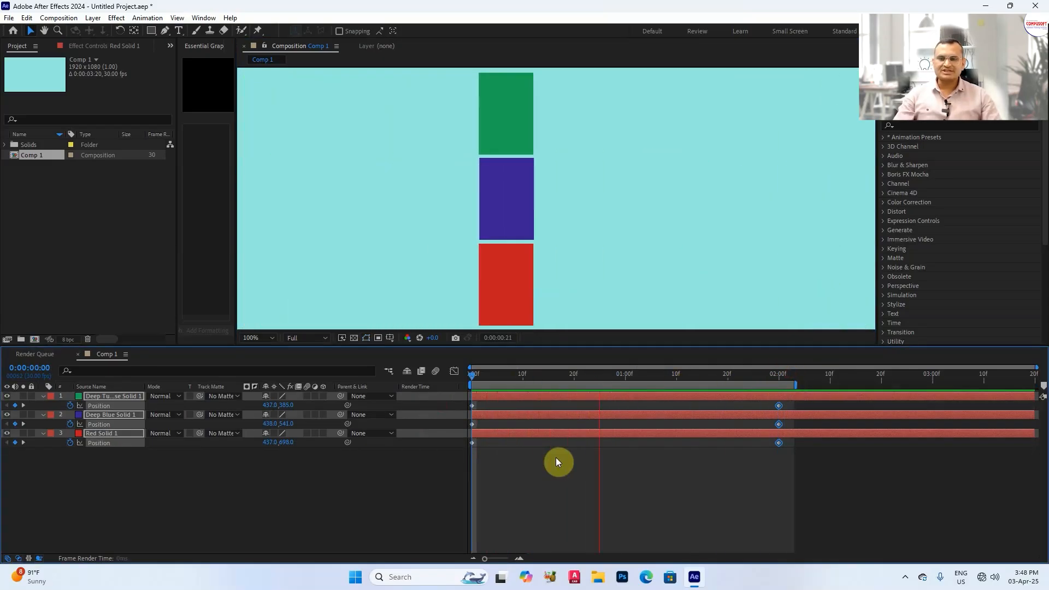
key("space")
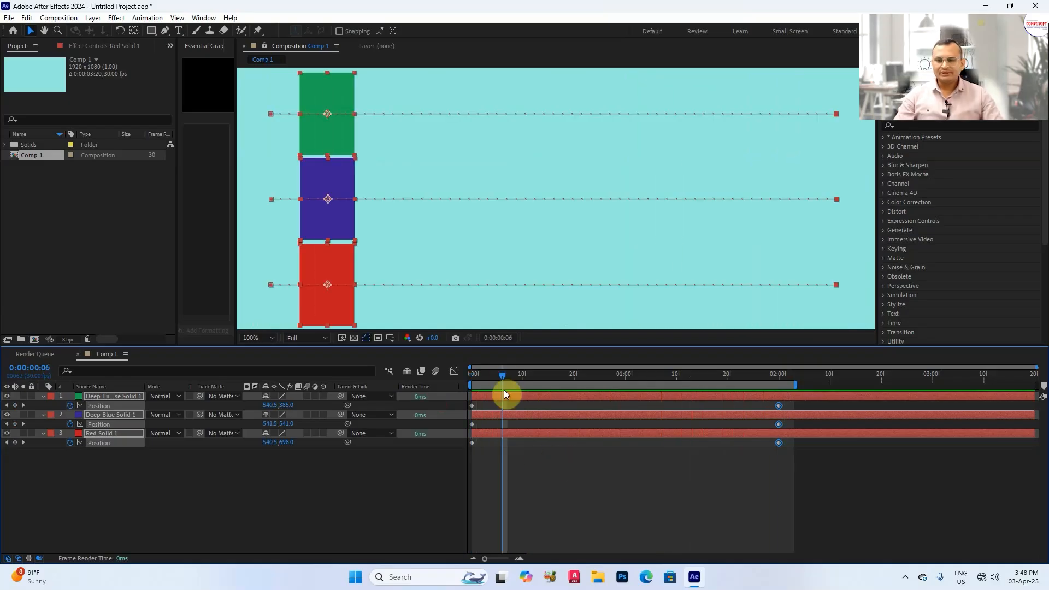
left_click_drag(501, 374, 462, 375)
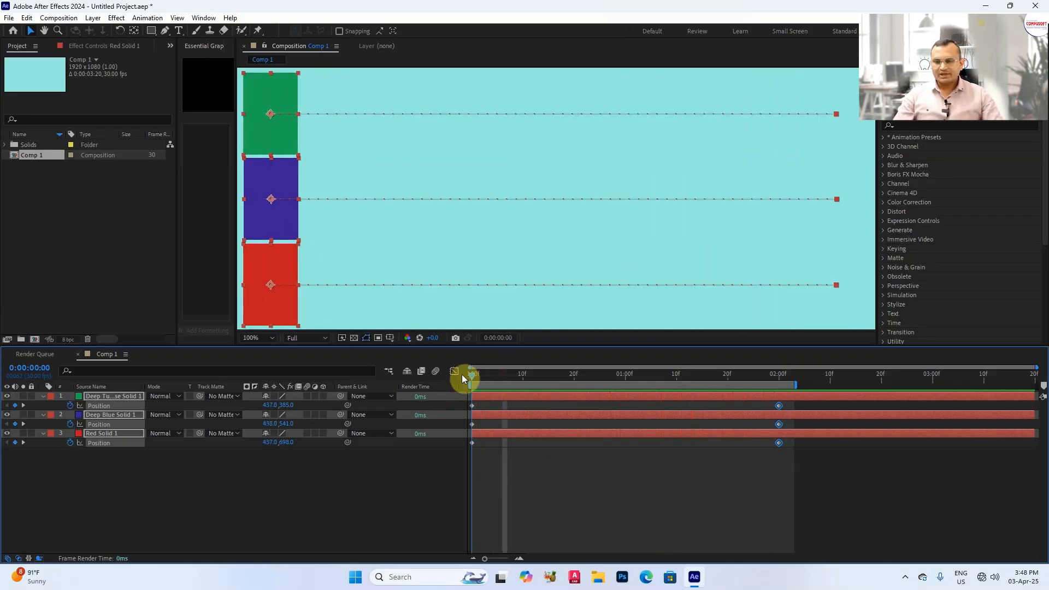
Apply Easy Ease Out to the green solid's first Position keyframe and preview the motion.
left_click(473, 405)
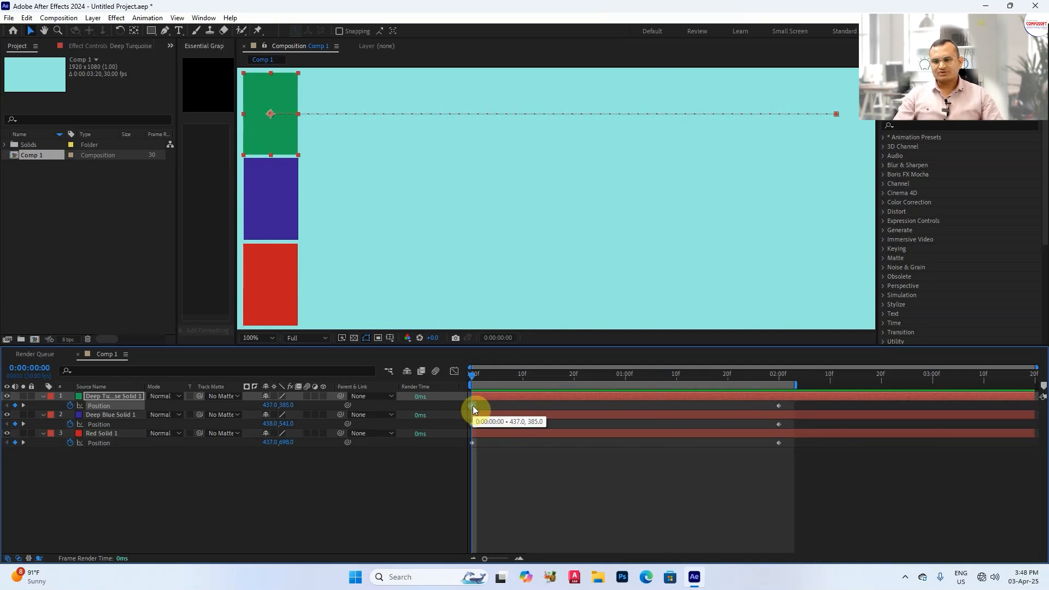
right_click(473, 405)
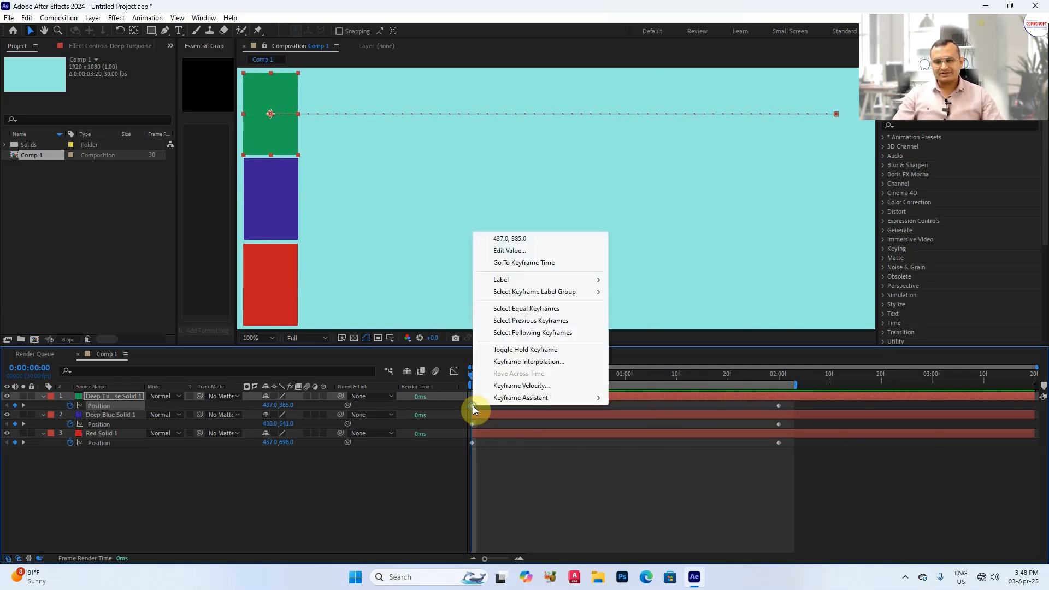
mouse_move(535, 402)
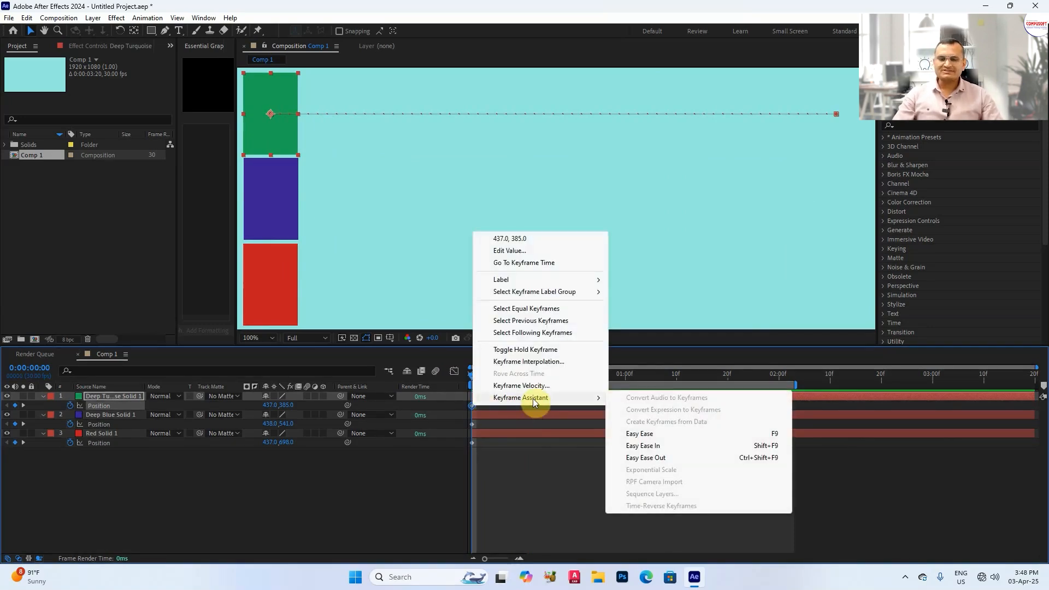
left_click(653, 462)
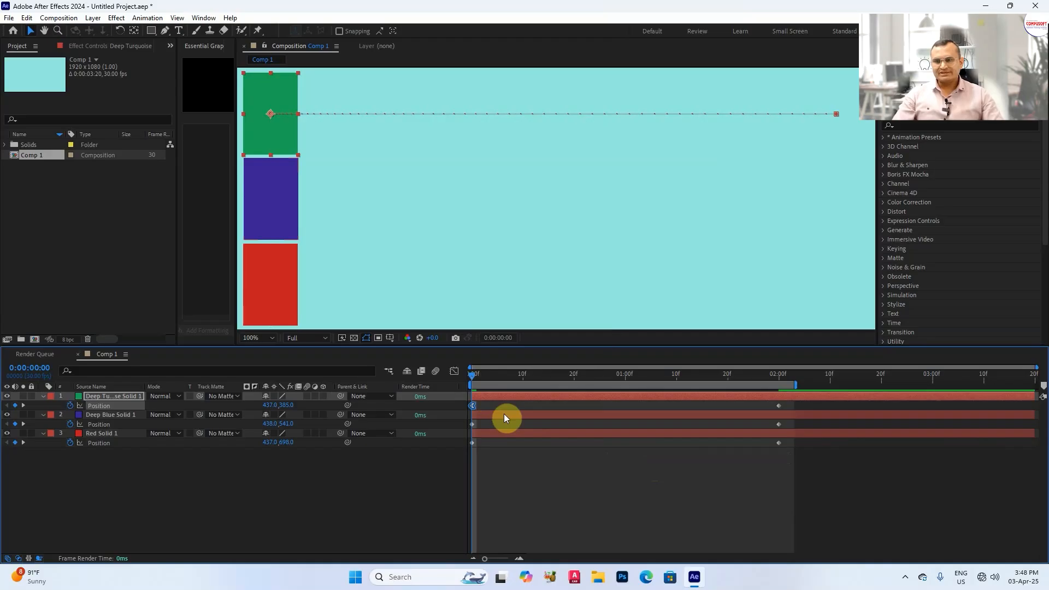
key("space")
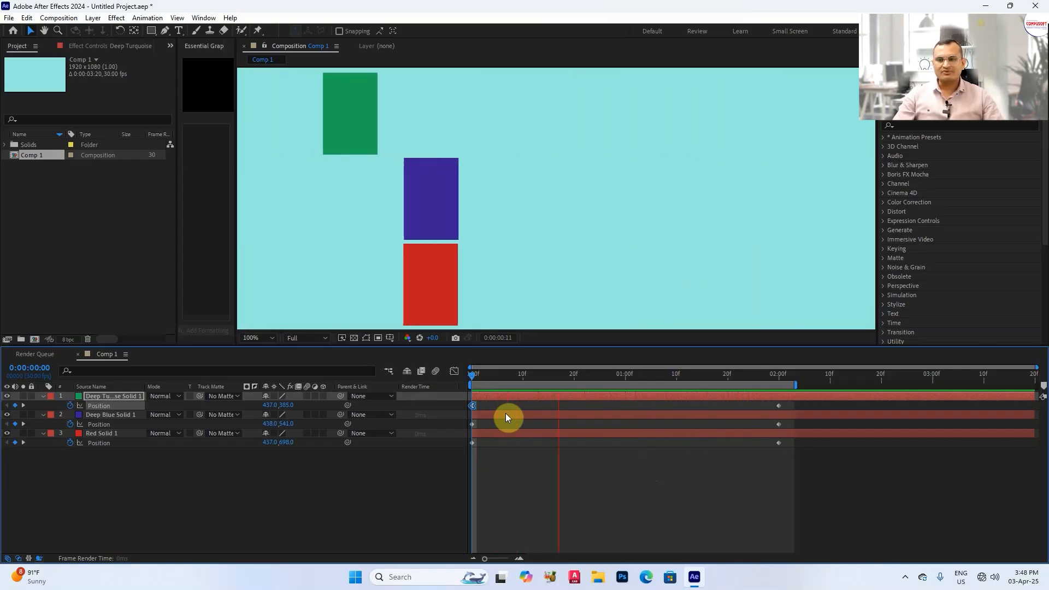
key("space")
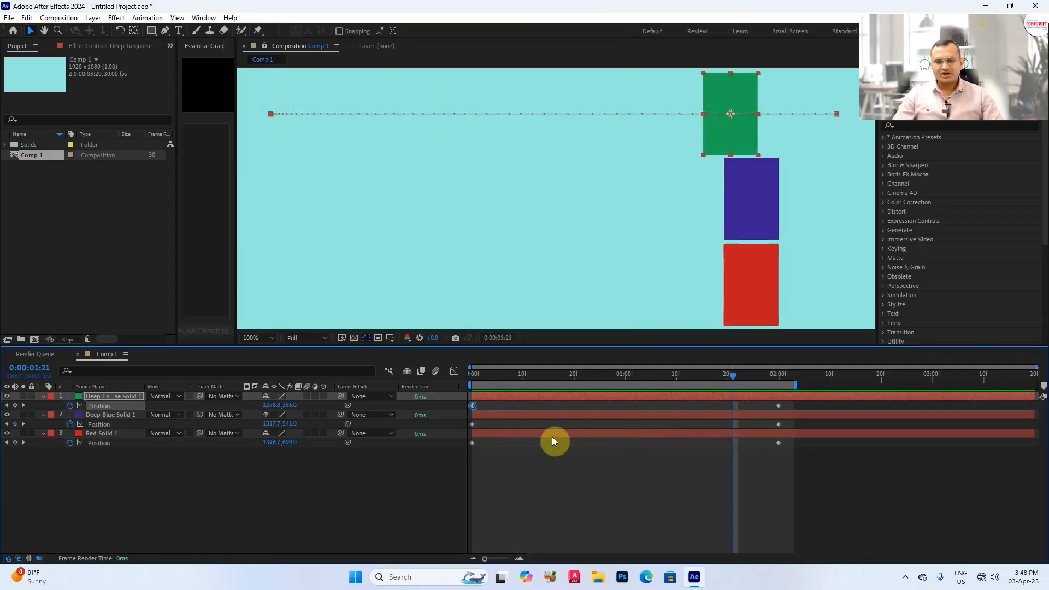
Apply Easy Ease In to the blue solid's Position keyframe at 2 seconds and preview the animation from the start.
left_click(778, 424)
right_click(778, 424)
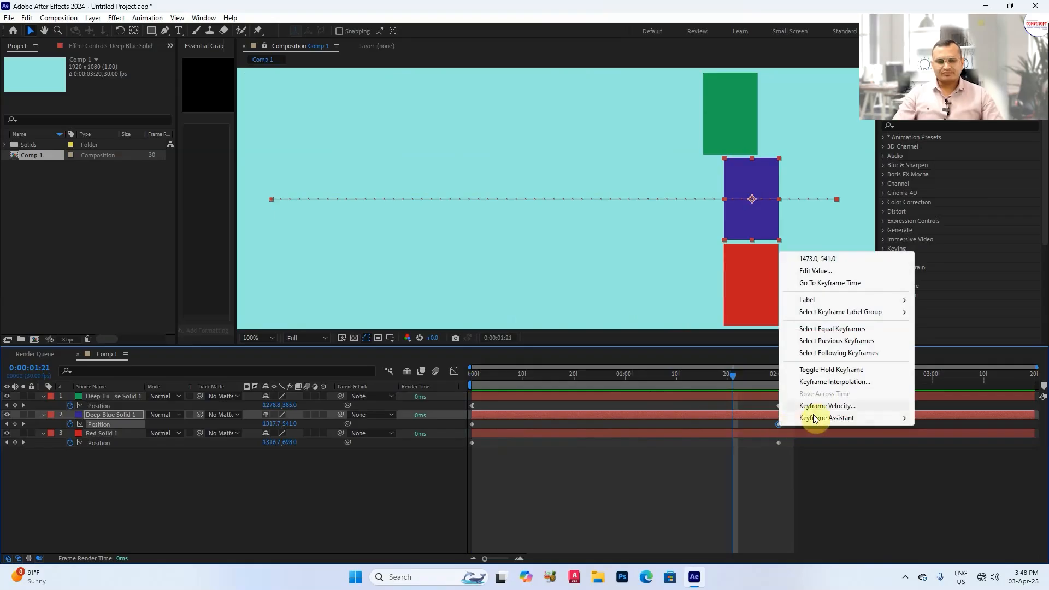
left_click(827, 406)
left_click(684, 338)
right_click(780, 423)
mouse_move(852, 416)
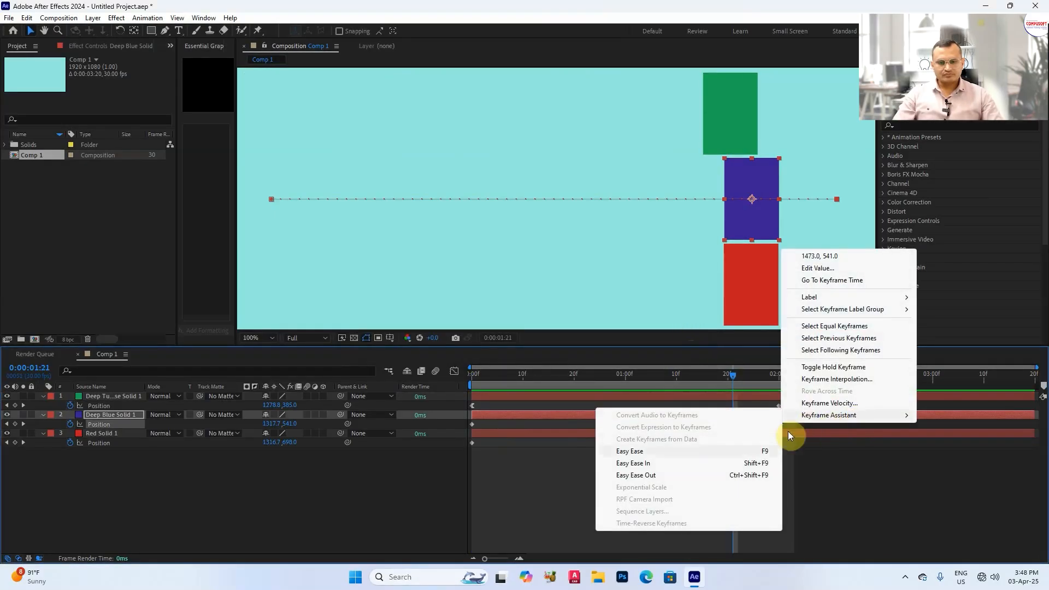
left_click(639, 469)
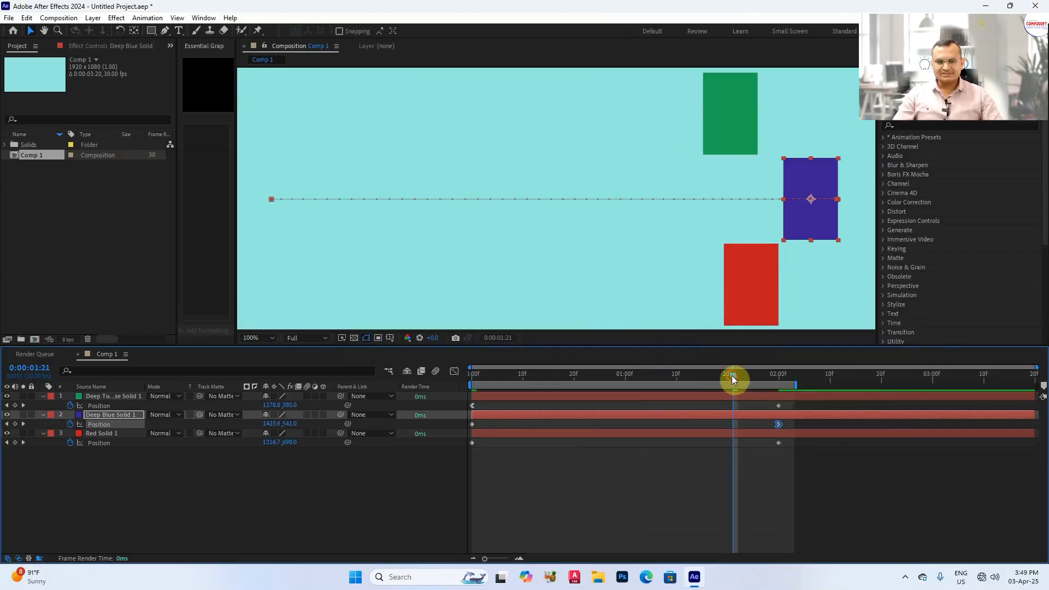
left_click_drag(732, 375, 450, 375)
key("space")
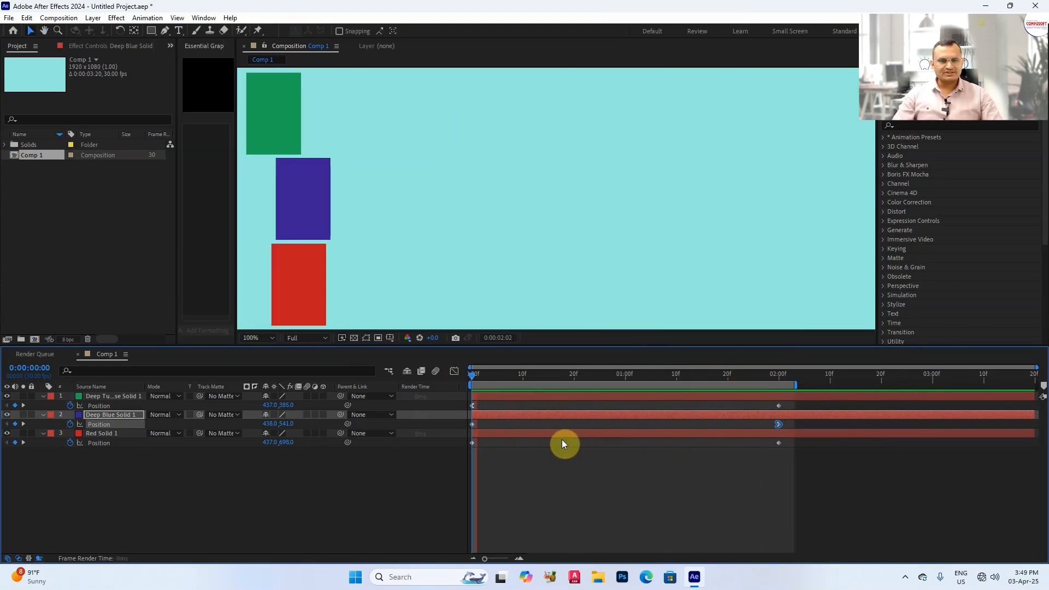
Stop the preview and apply Easy Ease to both of the red solid's Position keyframes.
key("space")
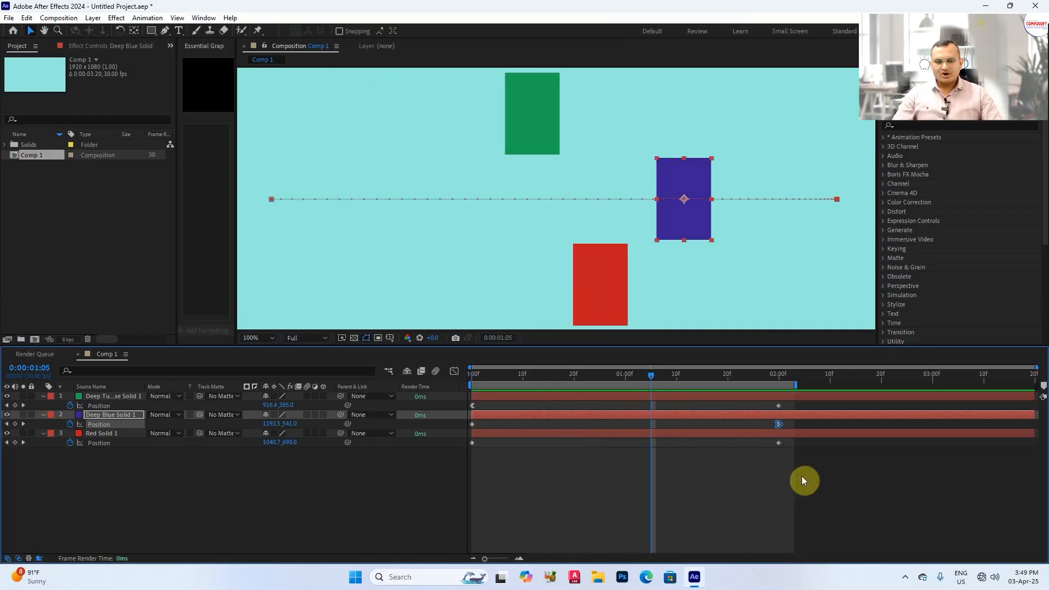
left_click(779, 442)
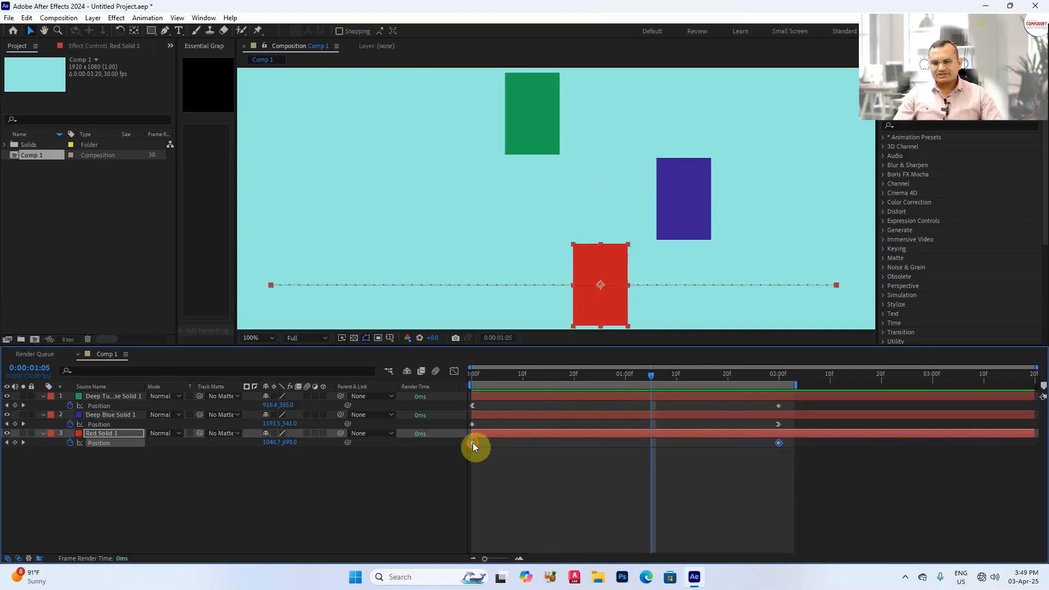
mouse_move(473, 443)
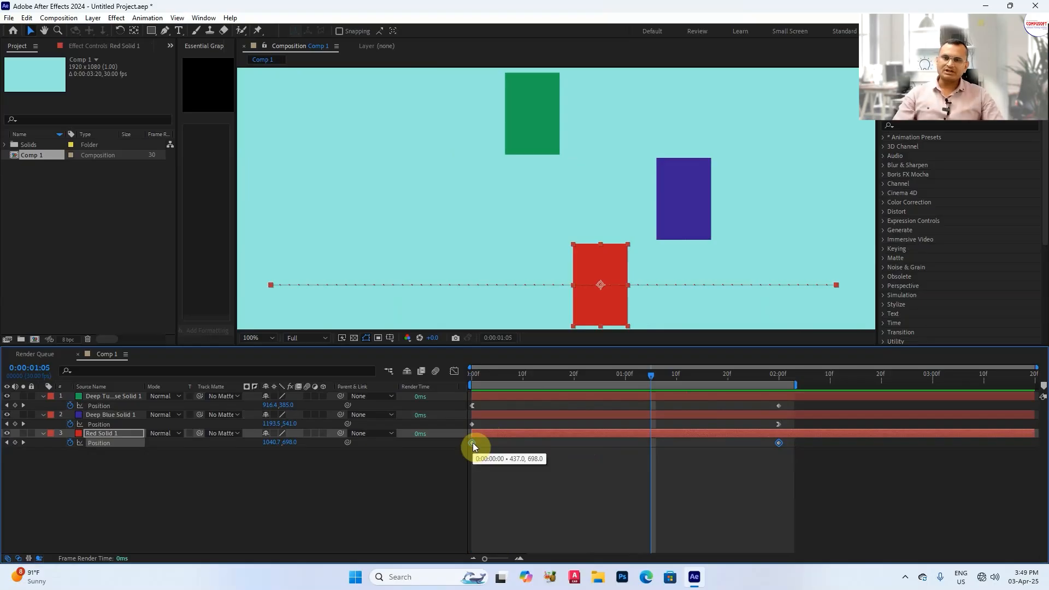
right_click(473, 442)
mouse_move(525, 435)
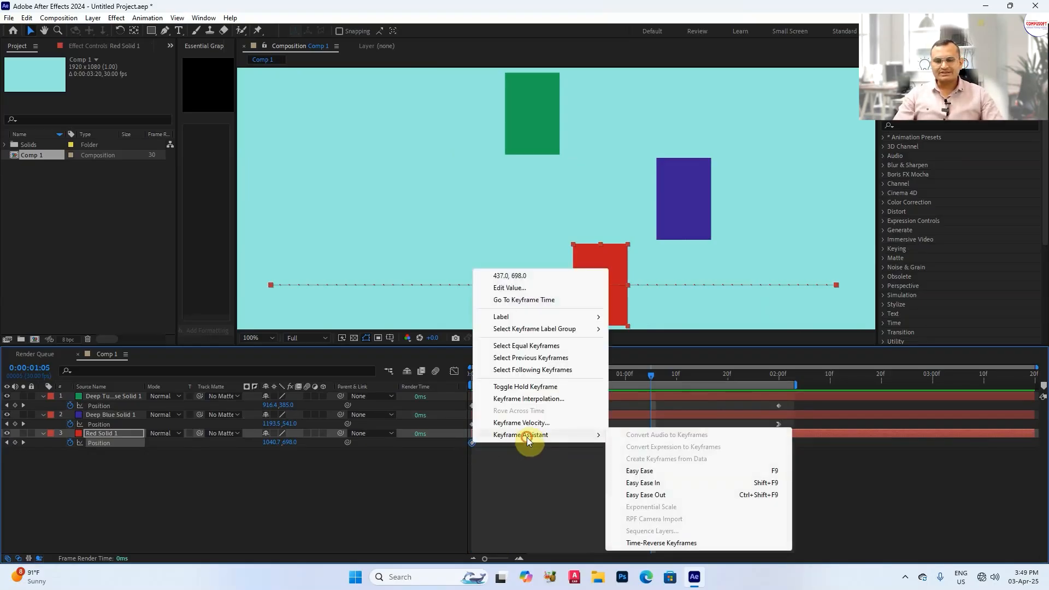
left_click(640, 471)
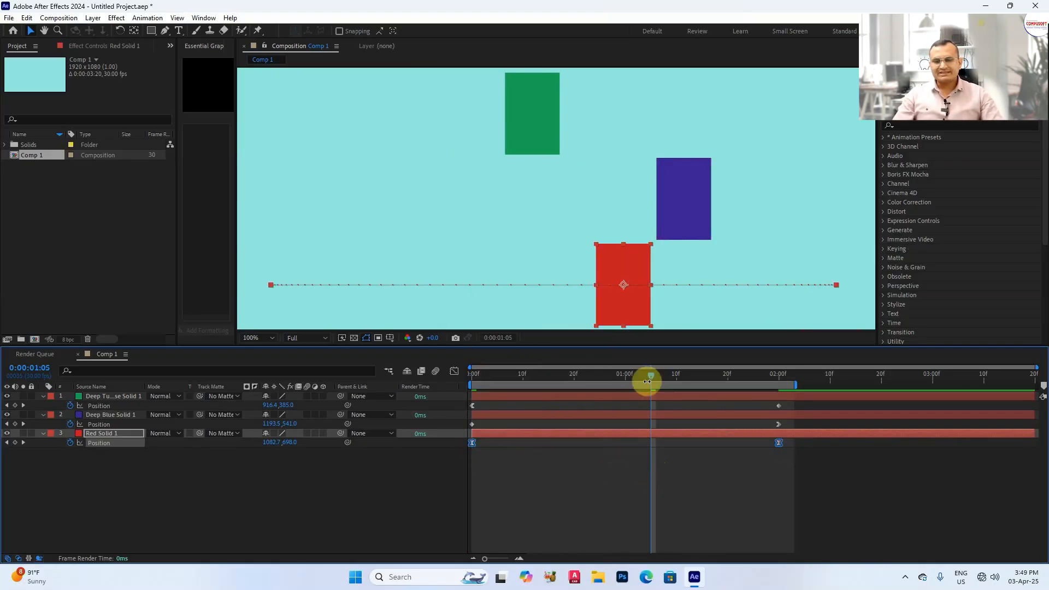
Preview the animation from 0 seconds to compare the motion of the three solids.
left_click_drag(650, 375, 435, 371)
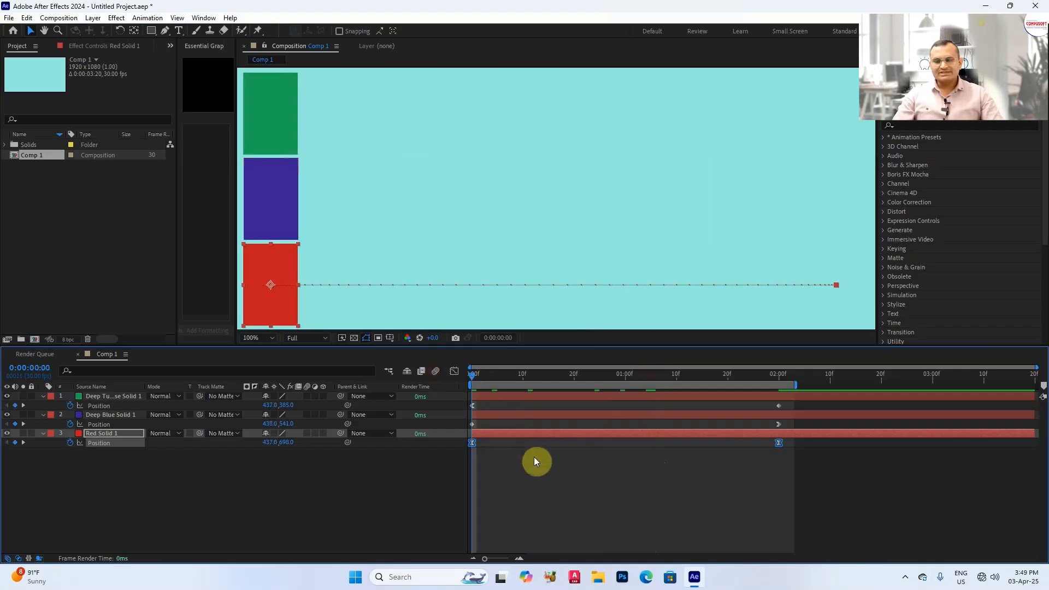
key("space")
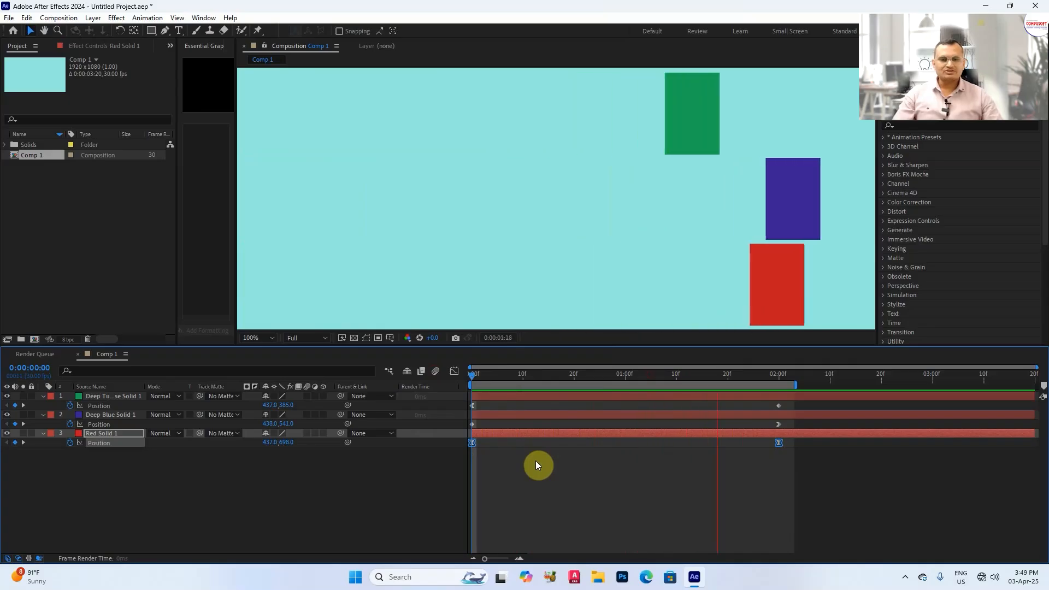
key("space")
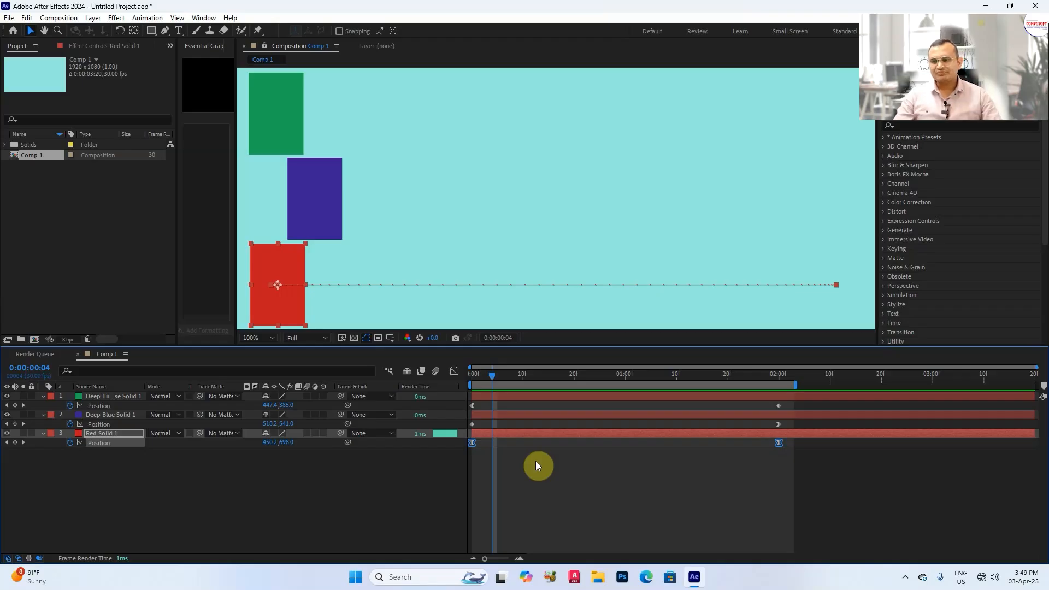
Delete all three solid layers from the Comp 1 timeline.
left_click(171, 468)
left_click_drag(174, 468, 103, 394)
left_click(170, 469)
left_click_drag(170, 469, 105, 402)
key("Delete")
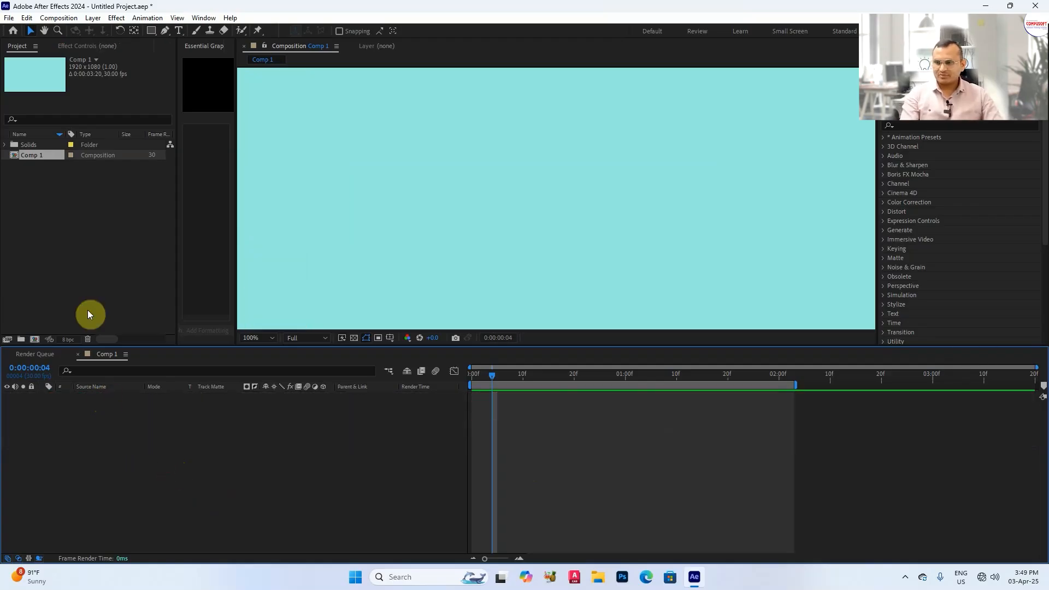
Delete the Comp 1 composition and the Solids folder with its contents from the project.
left_click(30, 155)
key("Delete")
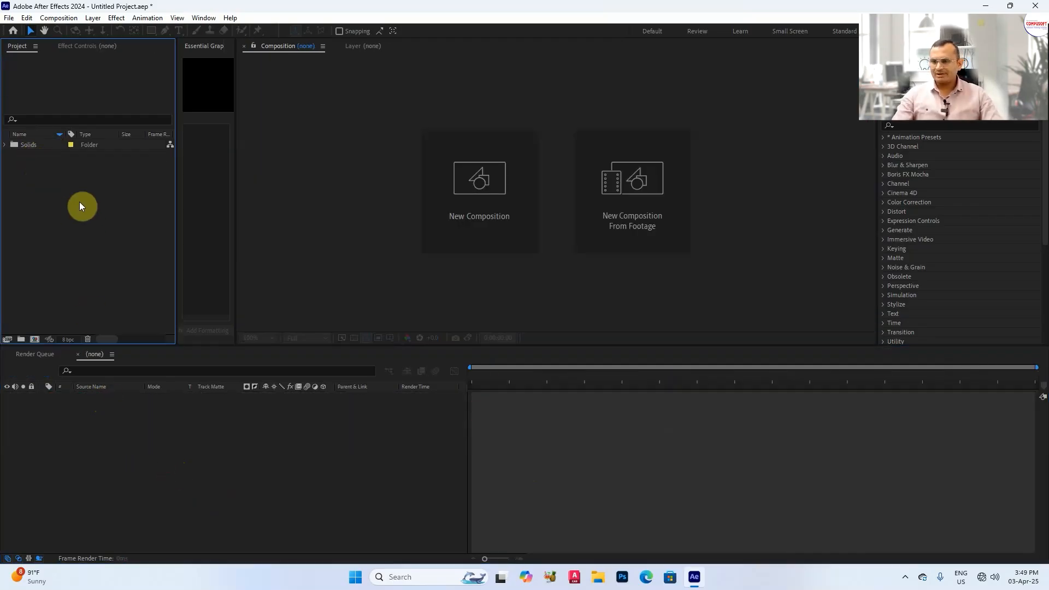
left_click(30, 144)
key("Delete")
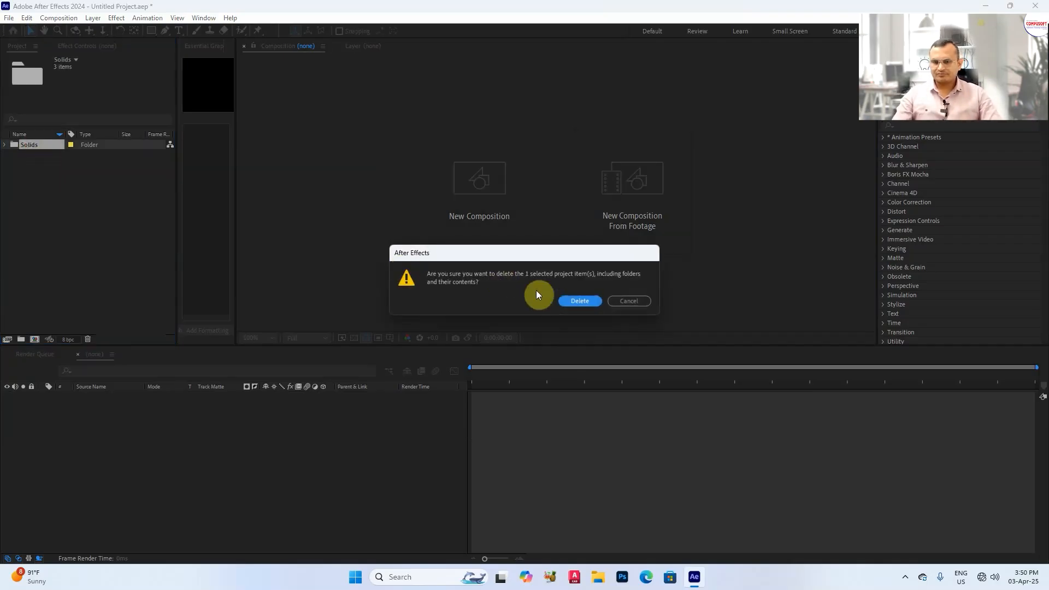
left_click(568, 302)
double_click(83, 187)
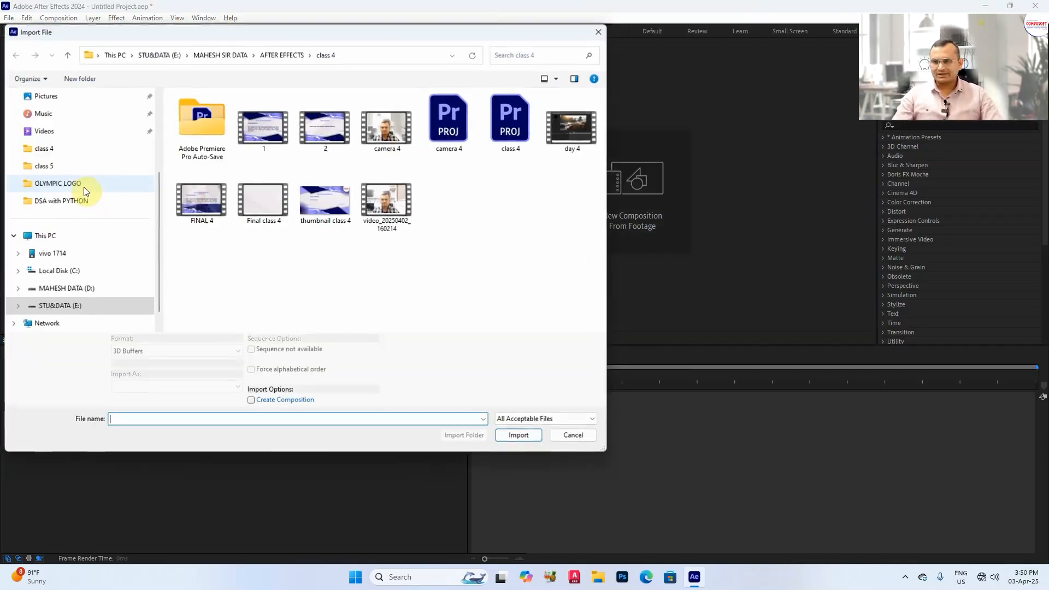
left_click(287, 55)
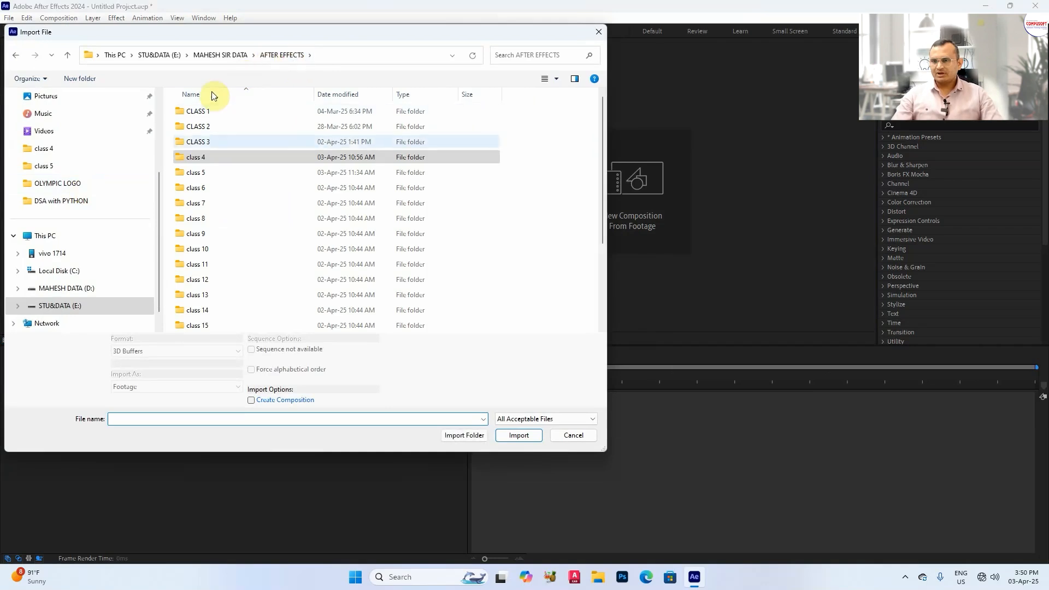
double_click(201, 162)
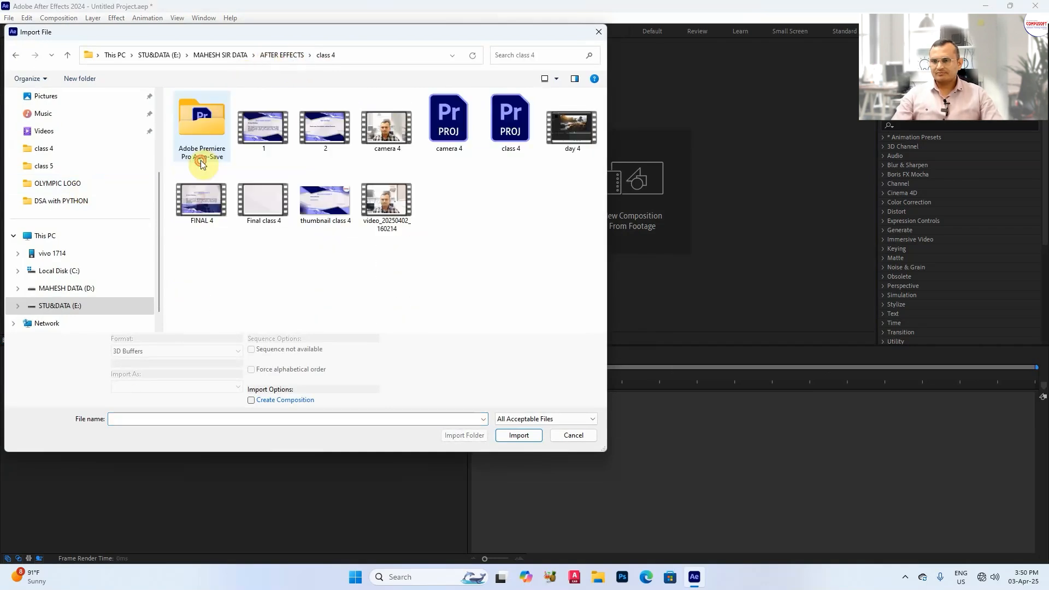
left_click(292, 51)
double_click(206, 171)
double_click(391, 194)
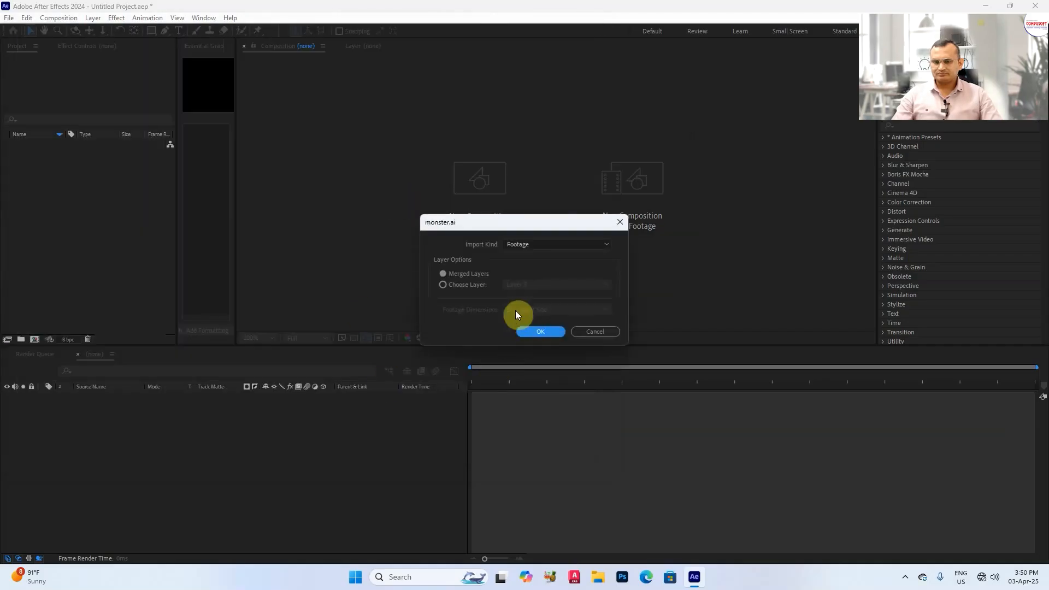
left_click(585, 332)
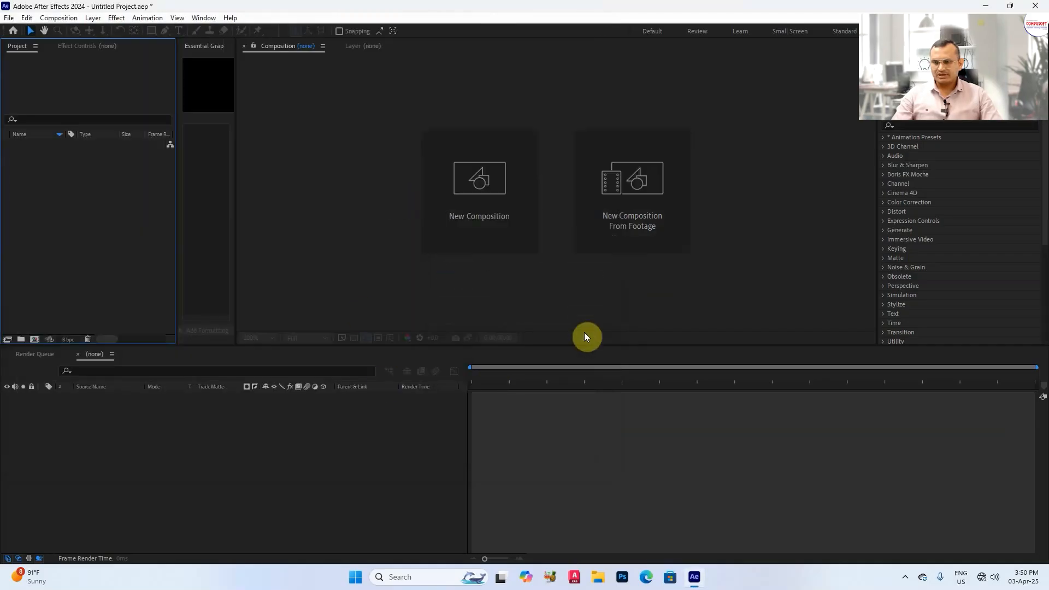
Import the monster Illustrator file from the class 5 folder as Composition - Retain Layer Sizes and open the monster composition.
double_click(114, 205)
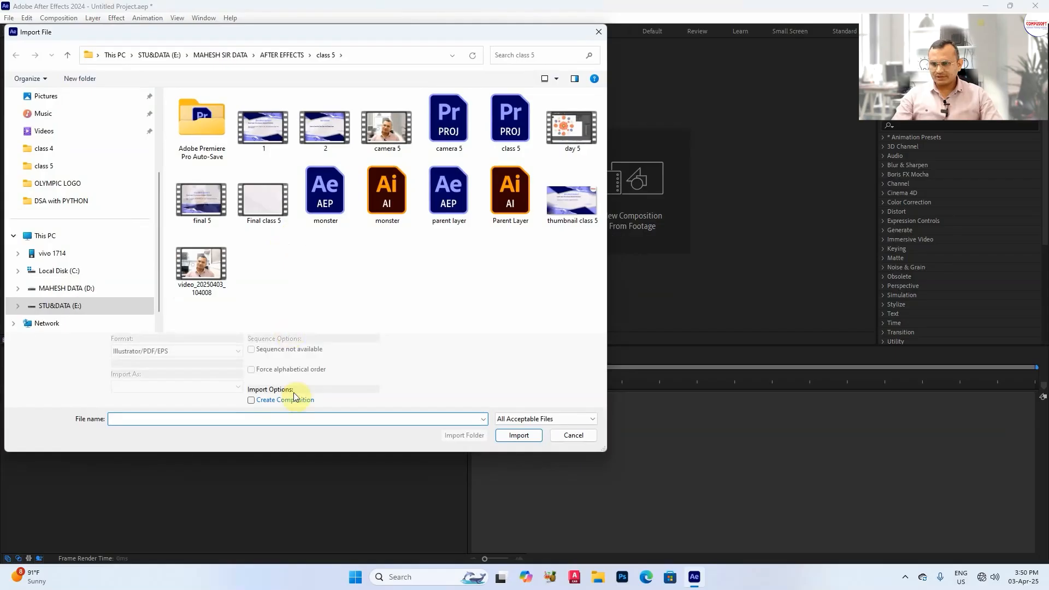
left_click(387, 191)
left_click(169, 387)
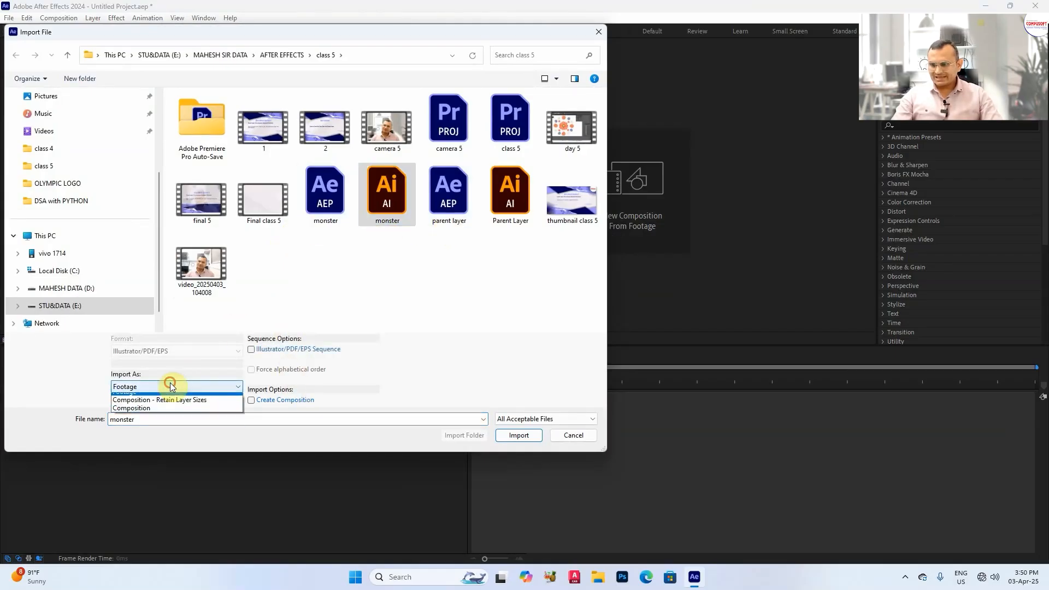
left_click(157, 405)
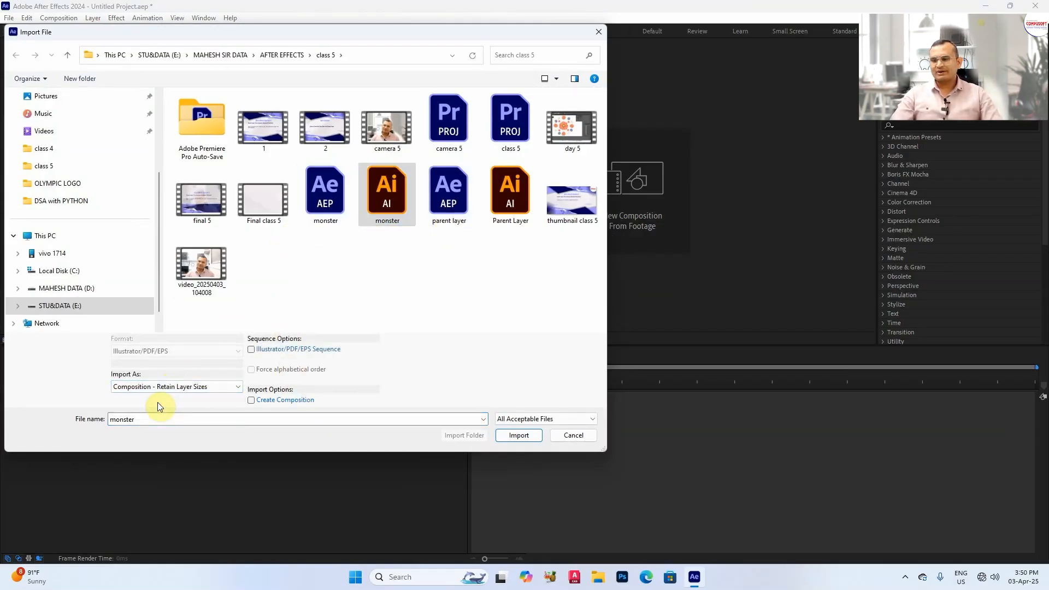
left_click(502, 437)
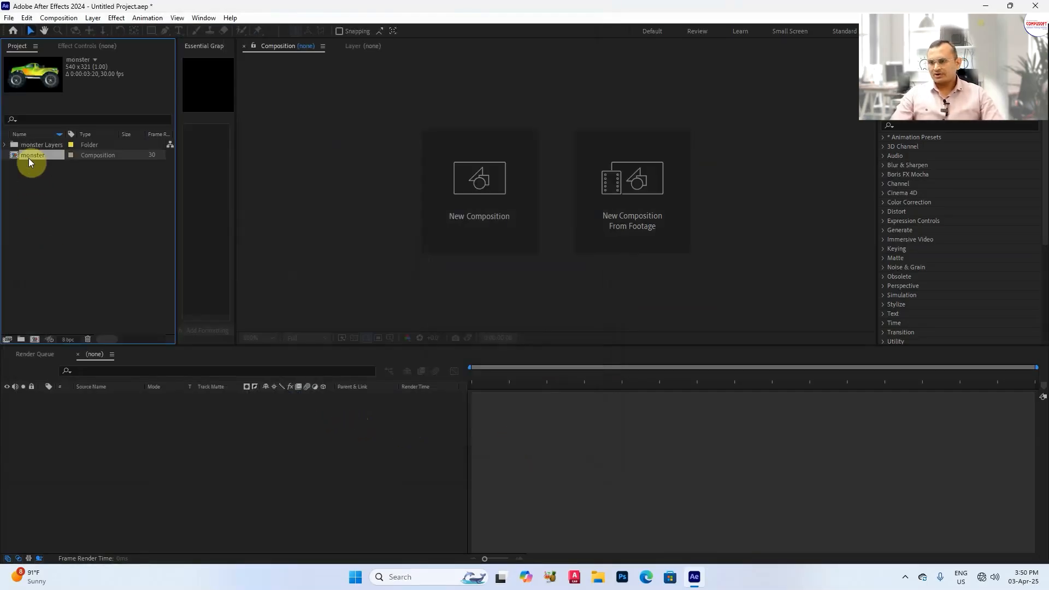
double_click(15, 155)
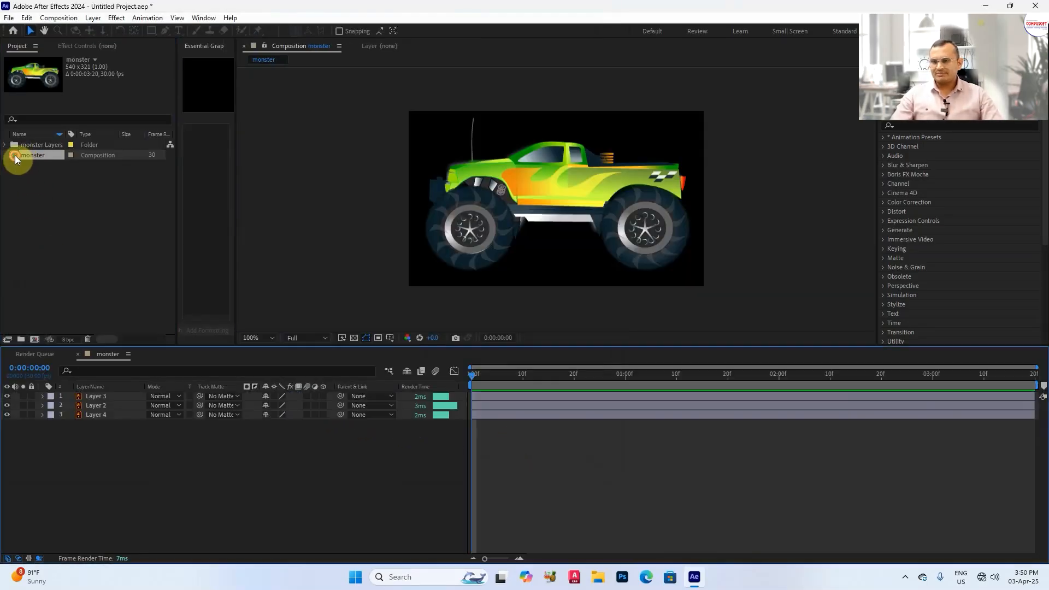
Toggle the visibility of Layer 4, Layer 3 and Layer 2 to check which truck part each one contains.
left_click(106, 414)
left_click(143, 458)
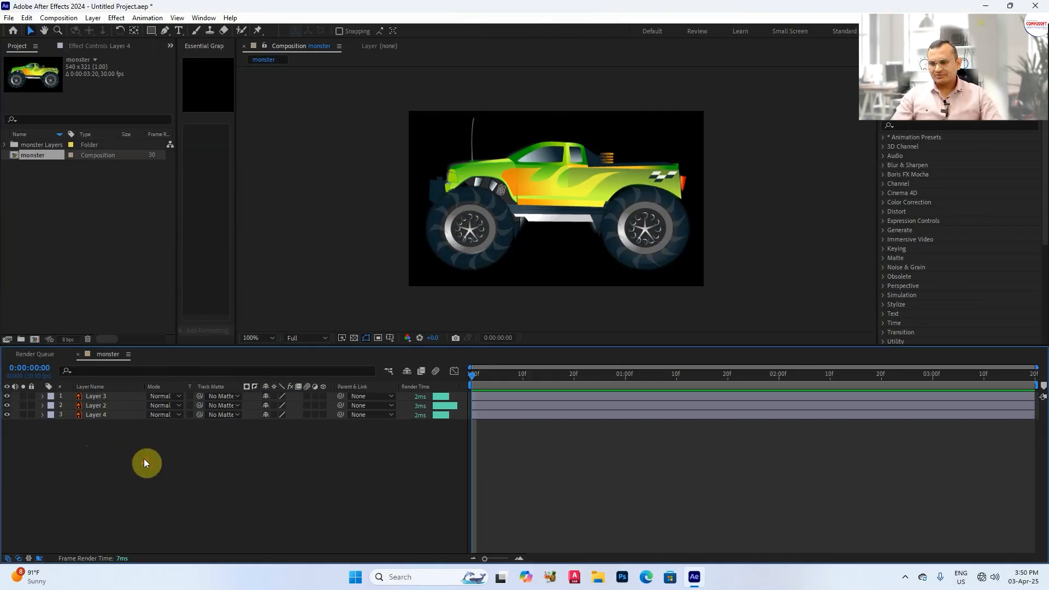
left_click(7, 414)
left_click(7, 414)
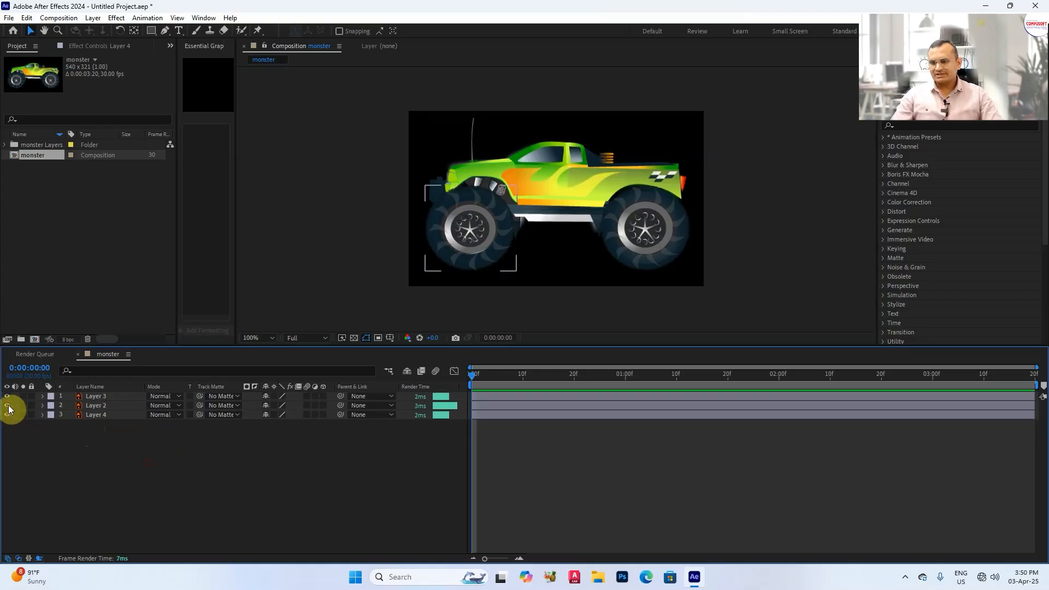
left_click(7, 395)
left_click(7, 404)
left_click(7, 395)
left_click(7, 404)
Parent the wheel layers, Layer 3 and Layer 2, to the body Layer 4 and scale Layer 4 to 53%.
left_click(110, 405, "ctrl")
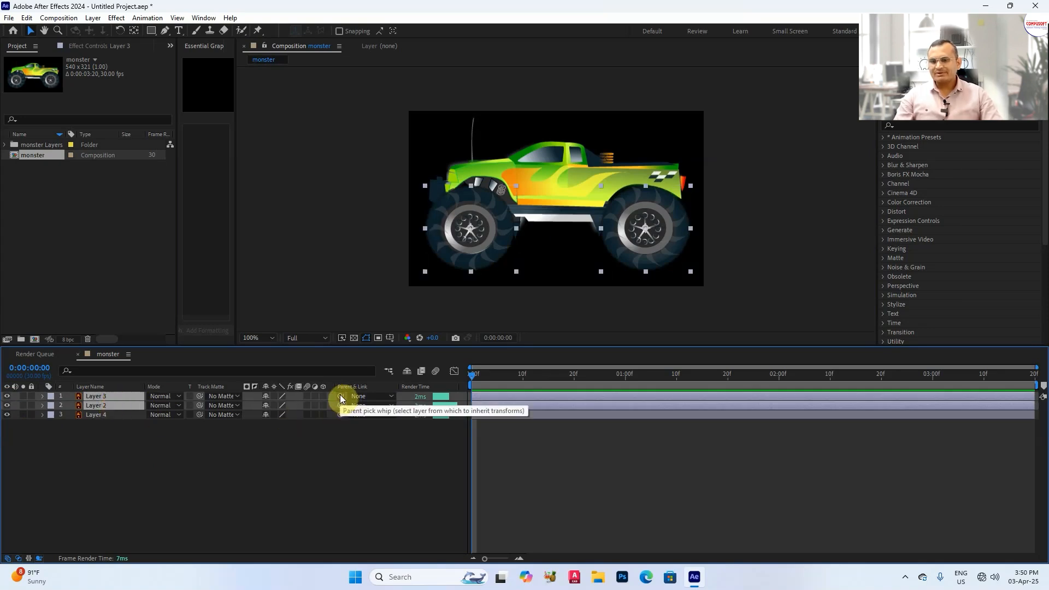
left_click_drag(339, 394, 116, 414)
left_click(111, 418)
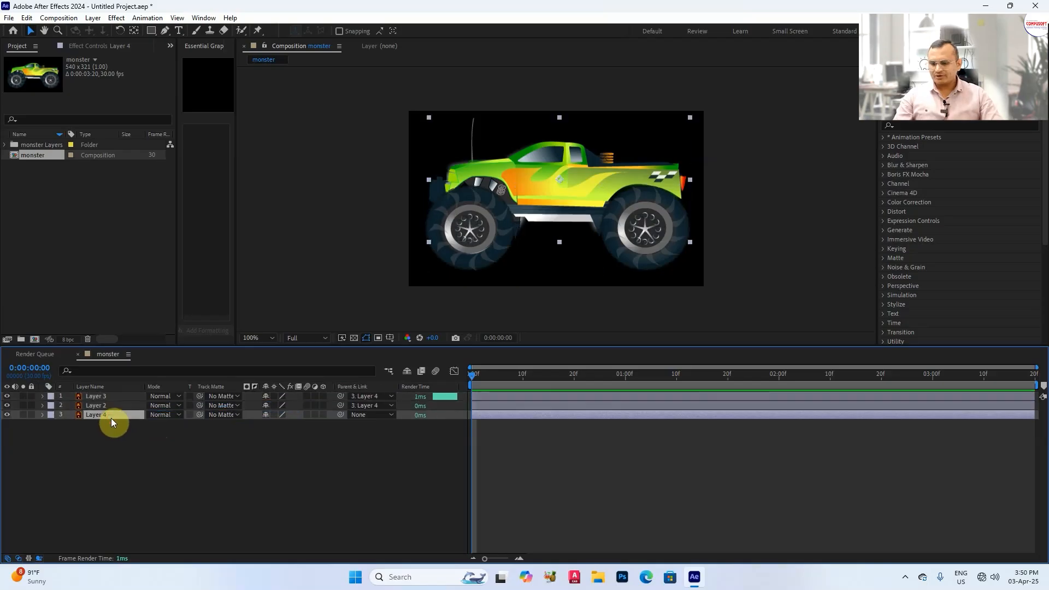
key("s")
left_click_drag(277, 423, 250, 421)
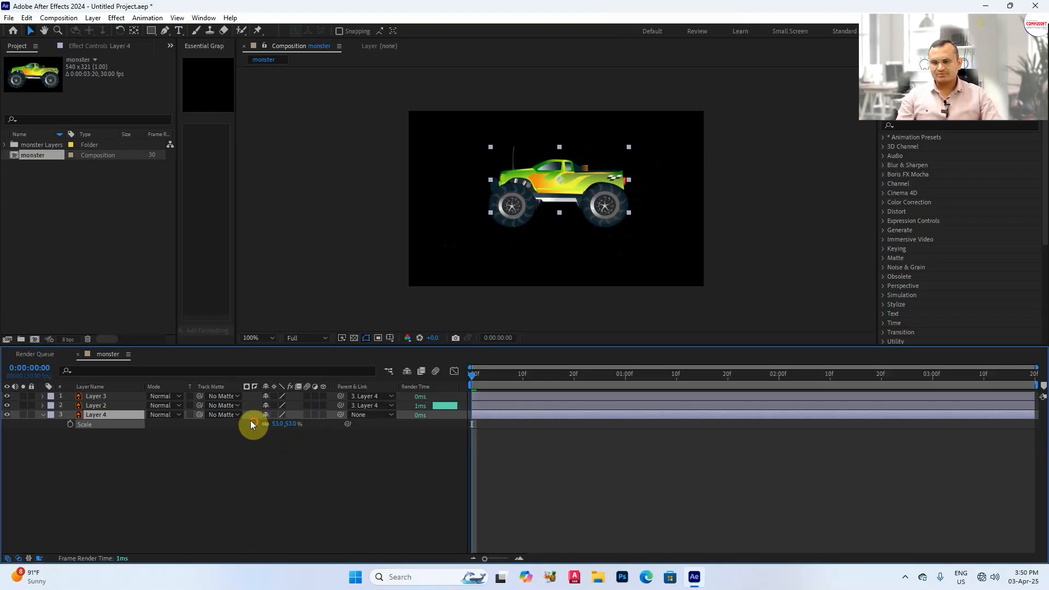
Move the truck just outside the frame's right edge at Position 667.9, 234.2 and keyframe Layer 4's Position at 0 seconds.
left_click_drag(544, 208, 772, 252)
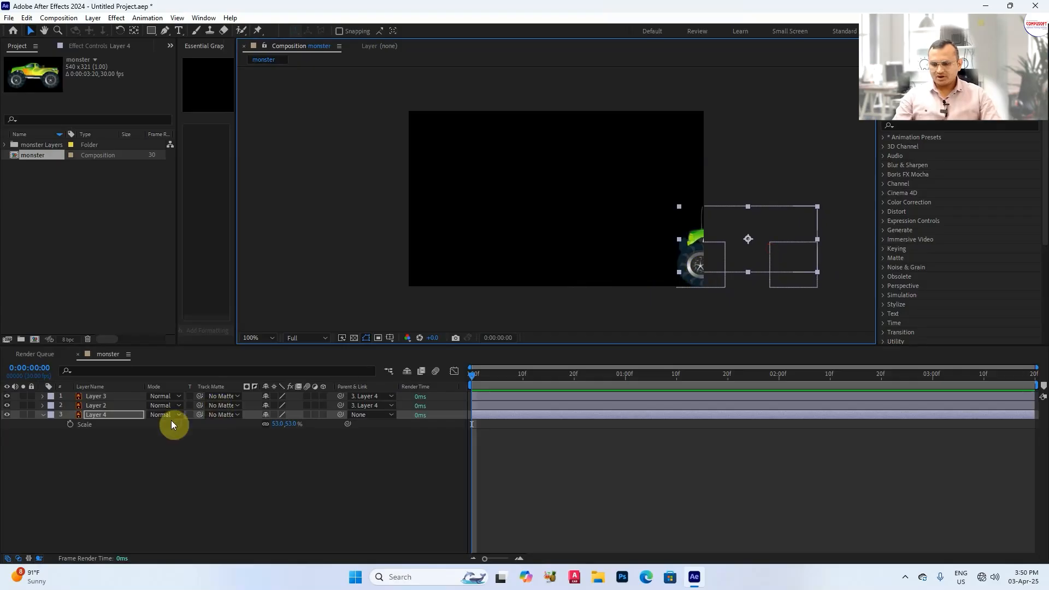
key("p")
left_click_drag(270, 425, 296, 427)
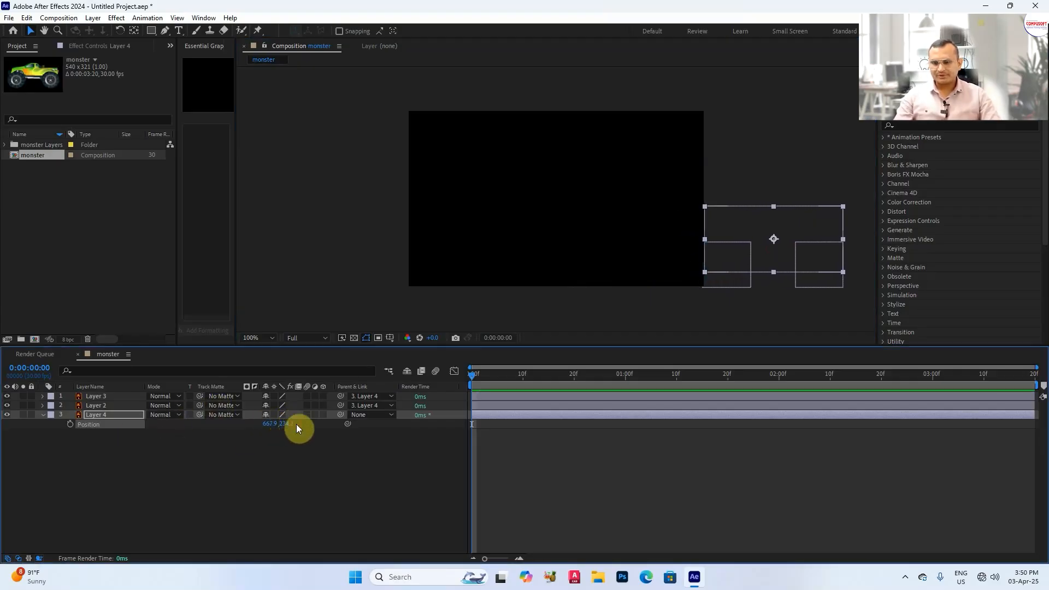
left_click(71, 424)
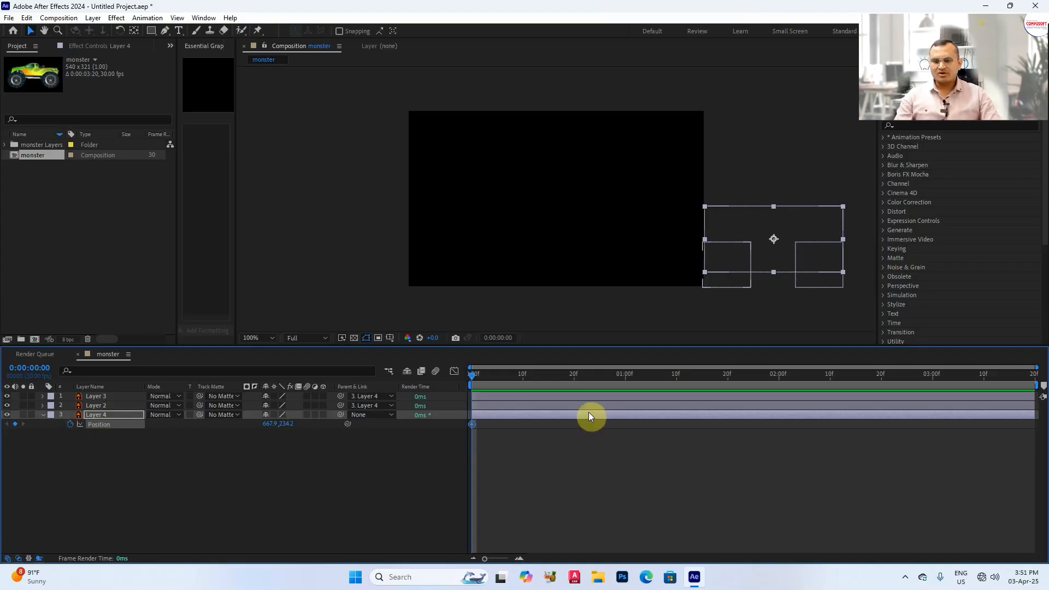
At 1 second, set Layer 4's X Position to 166.9 and preview the truck's motion from the start.
left_click_drag(473, 382, 621, 385)
left_click_drag(267, 424, 3, 431)
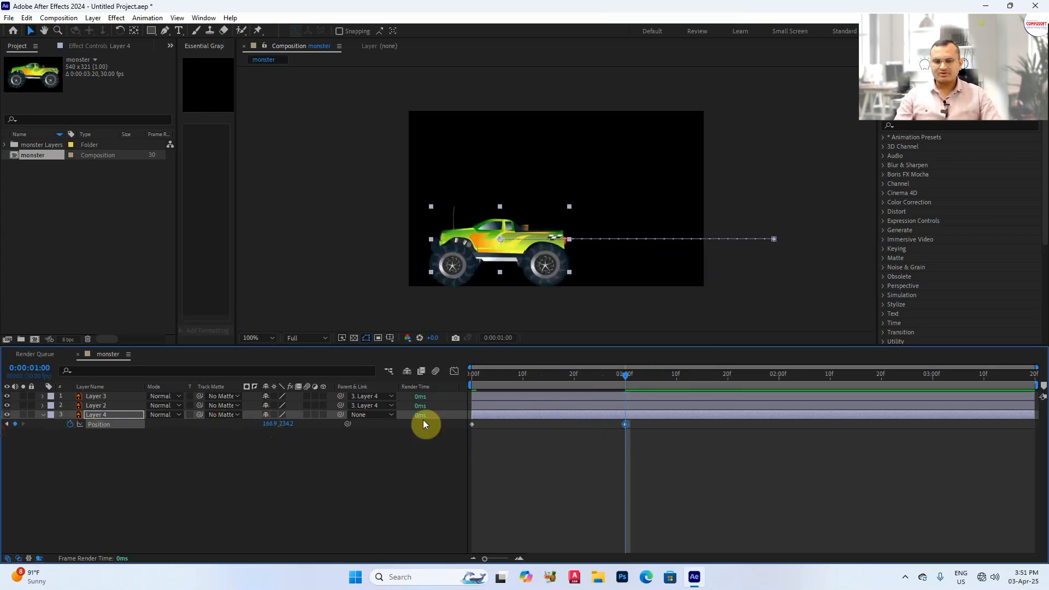
left_click_drag(626, 375, 447, 387)
key("space")
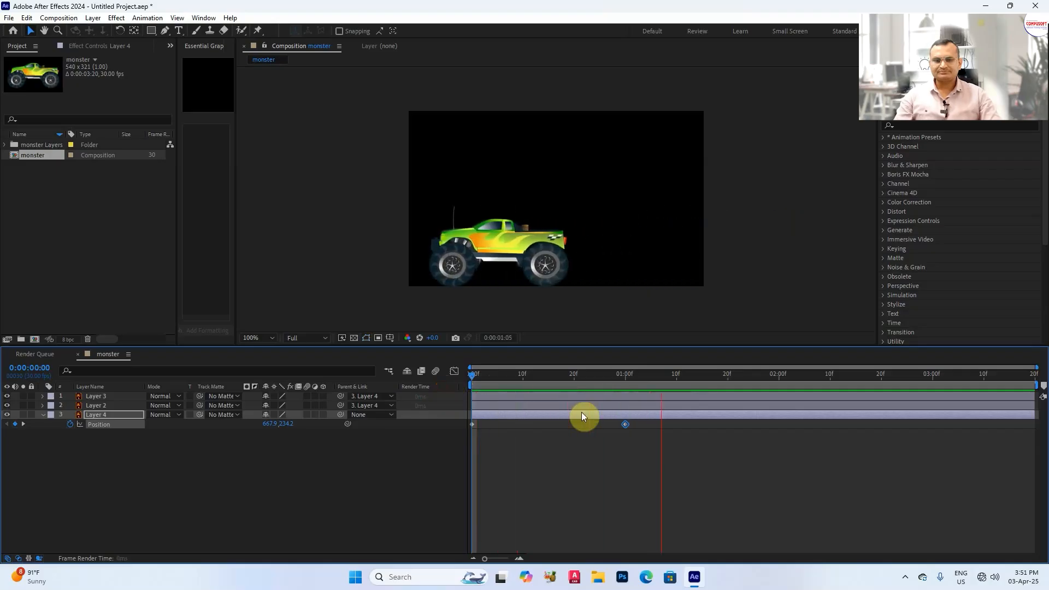
key("space")
End the work area at 0:00:01:02 and preview the truck's motion within it.
left_click_drag(682, 378, 636, 374)
key("n")
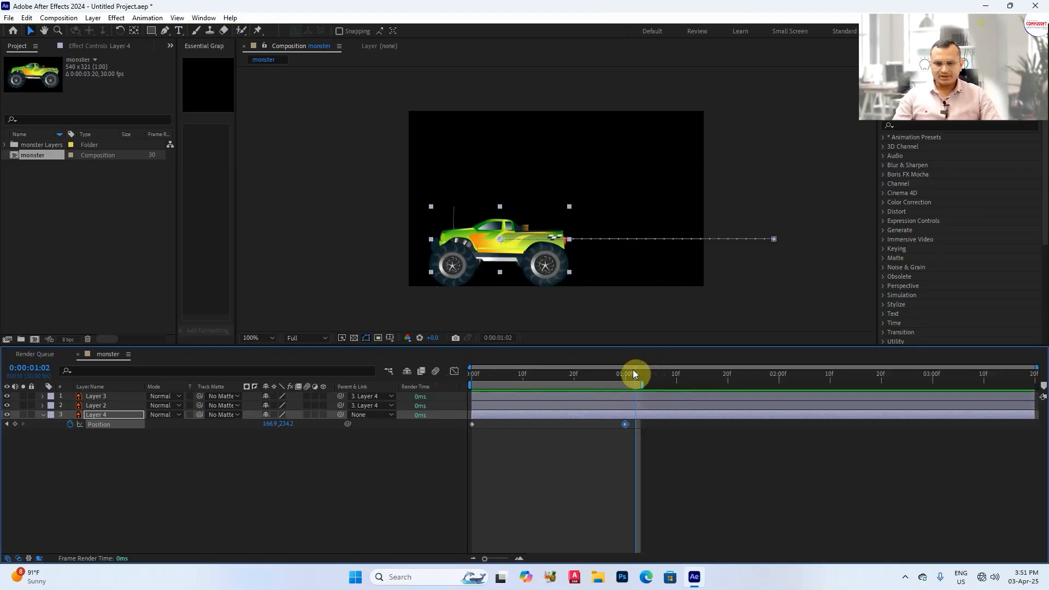
key("space")
key("space")
key("space")
key("space")
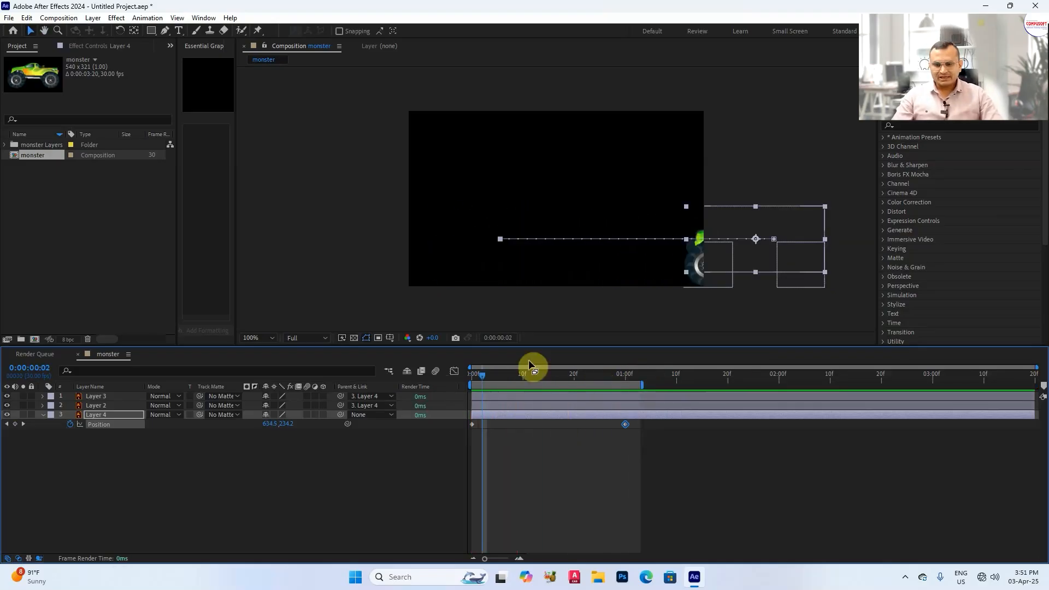
Keyframe the Rotation of both wheel layers, Layer 3 and Layer 2, at 0 seconds.
left_click_drag(481, 373, 448, 376)
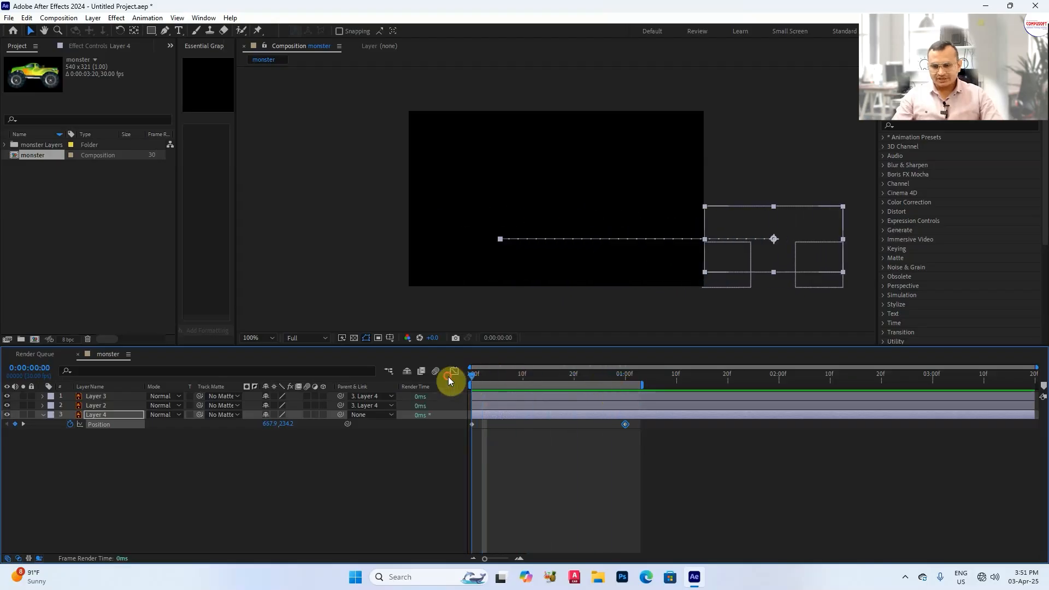
left_click(105, 397)
left_click(103, 406, "ctrl")
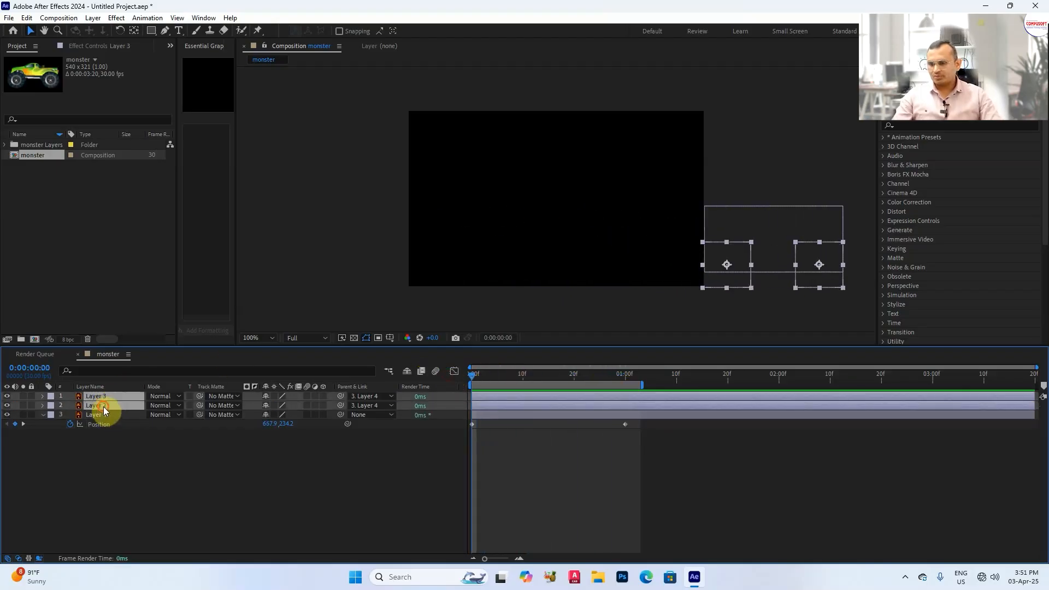
key("r")
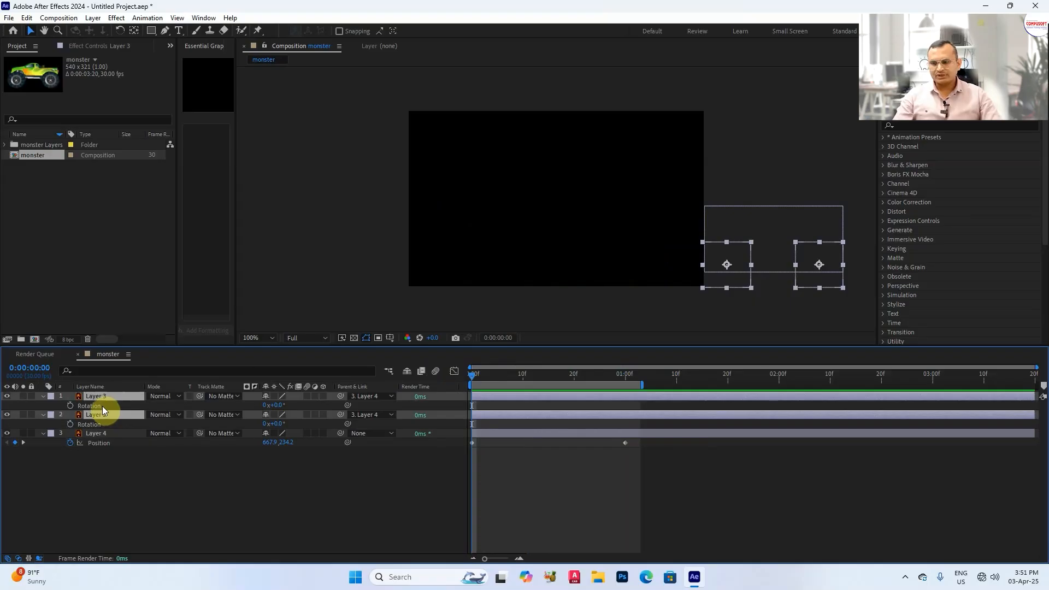
left_click(70, 405)
left_click(70, 424)
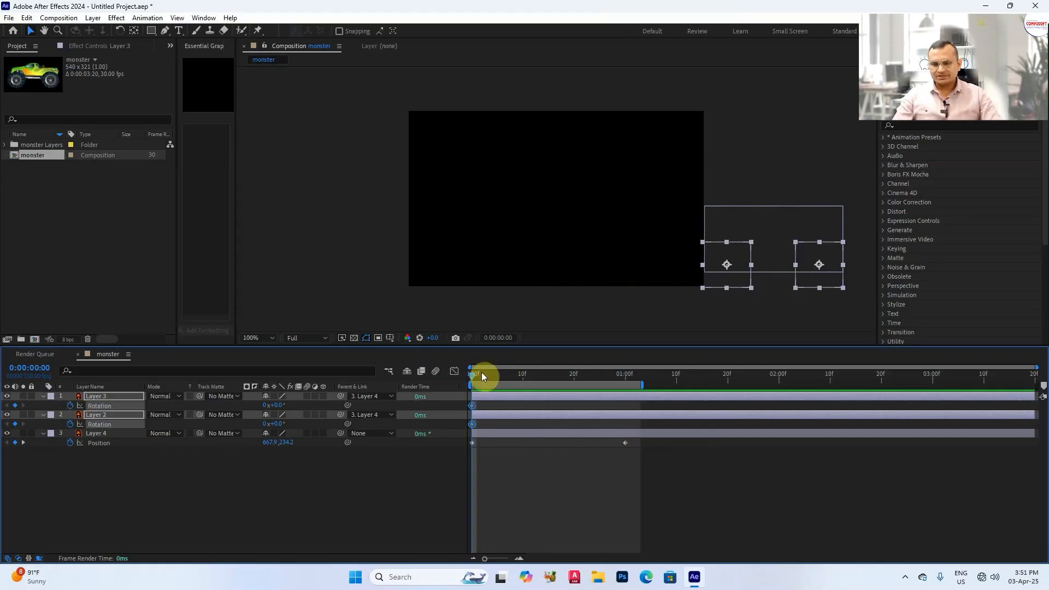
At 1 second, set the Rotation of Layer 3 and Layer 2 to -2 revolutions and preview the animation from the start.
left_click_drag(473, 374, 626, 399)
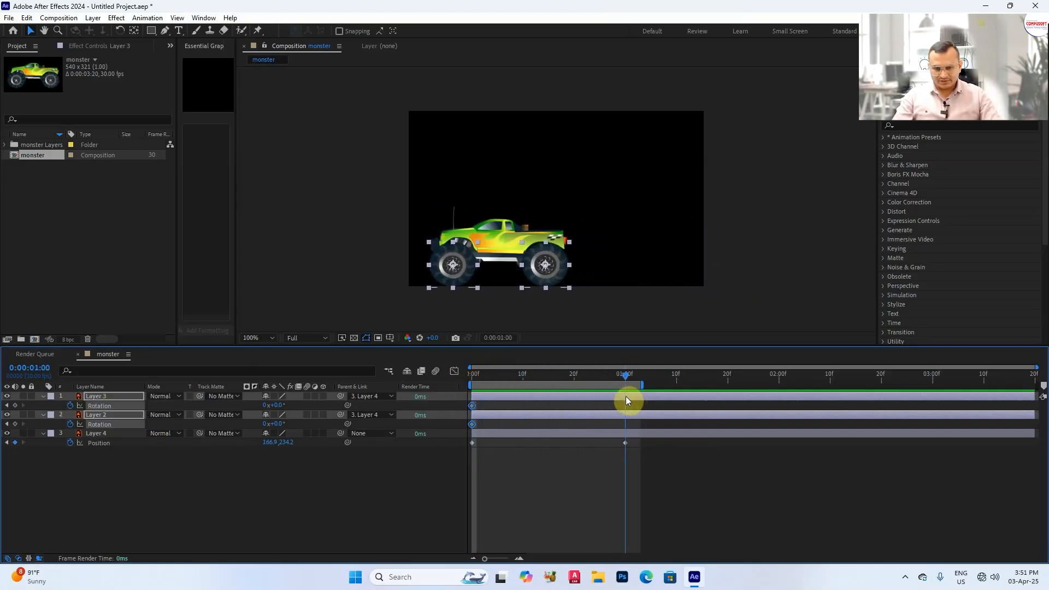
left_click(266, 404)
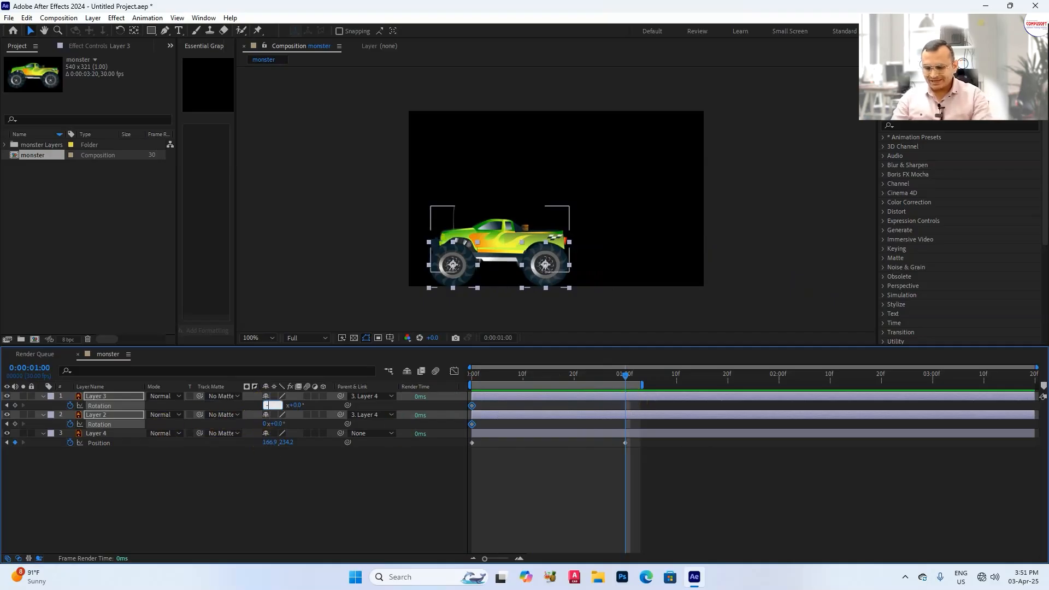
key("Return")
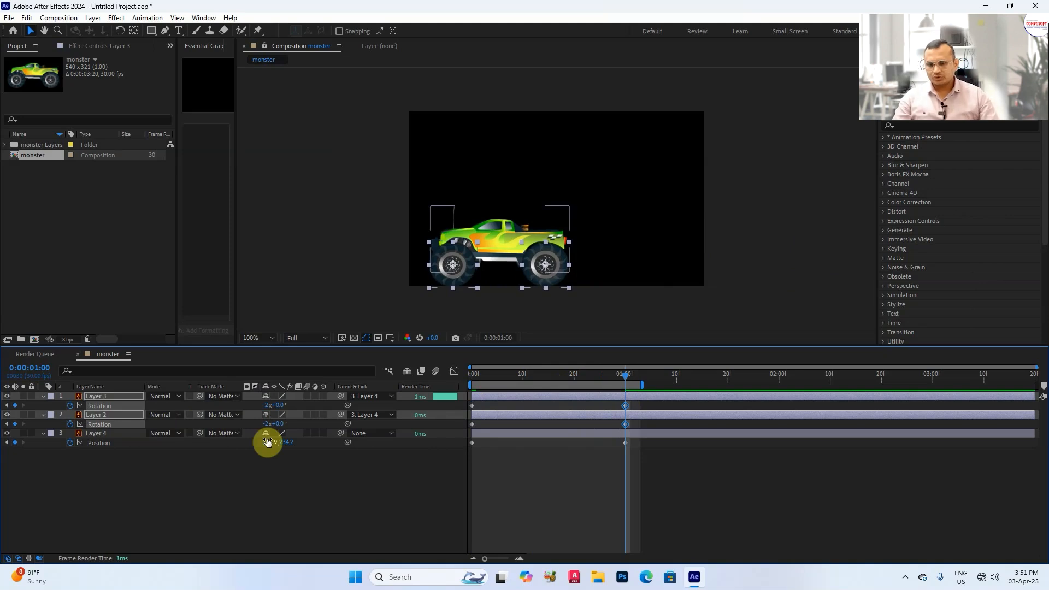
left_click_drag(631, 377, 445, 375)
key("space")
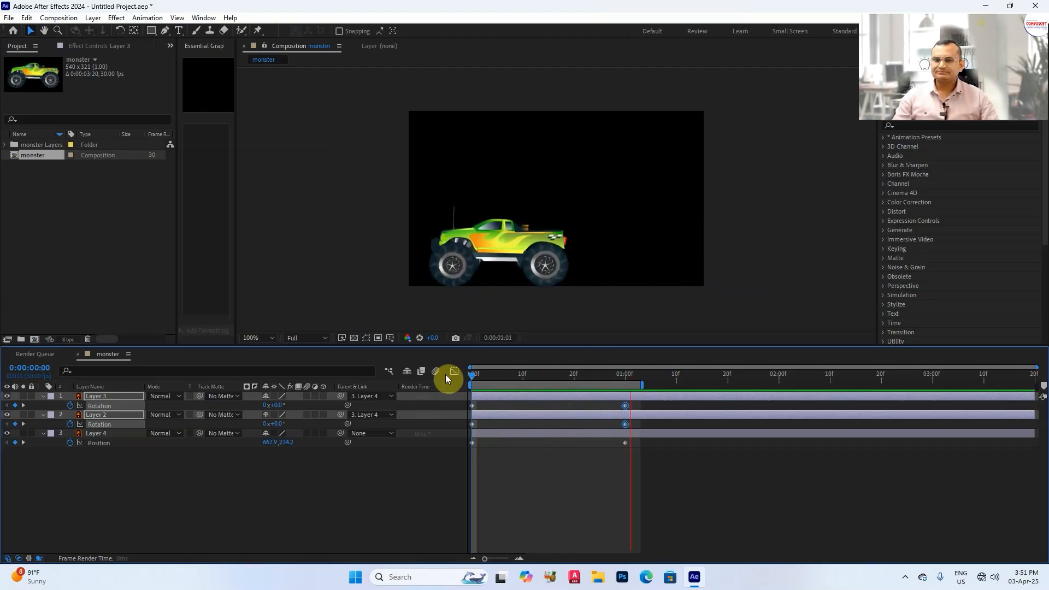
key("space")
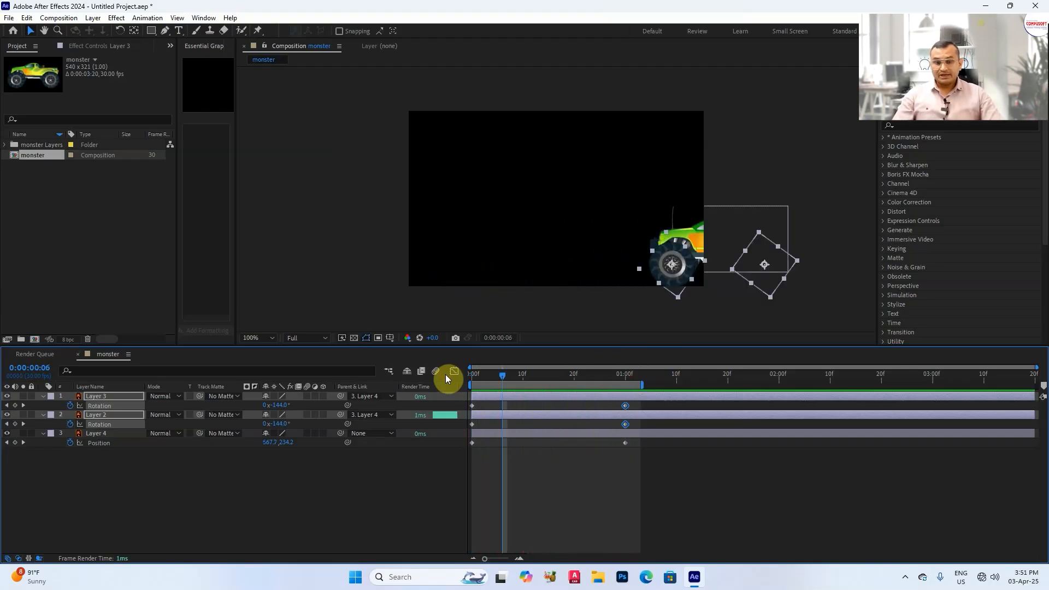
Enable motion blur on wheel layers Layer 3 and Layer 2 and apply Easy Ease to all their Rotation keyframes.
left_click_drag(501, 368, 461, 377)
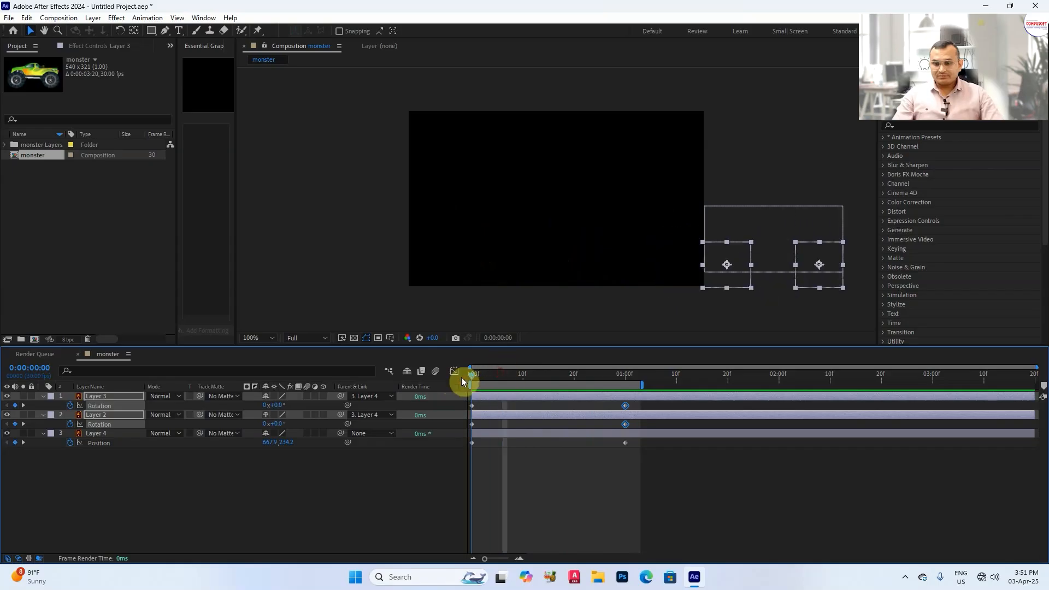
left_click(307, 396)
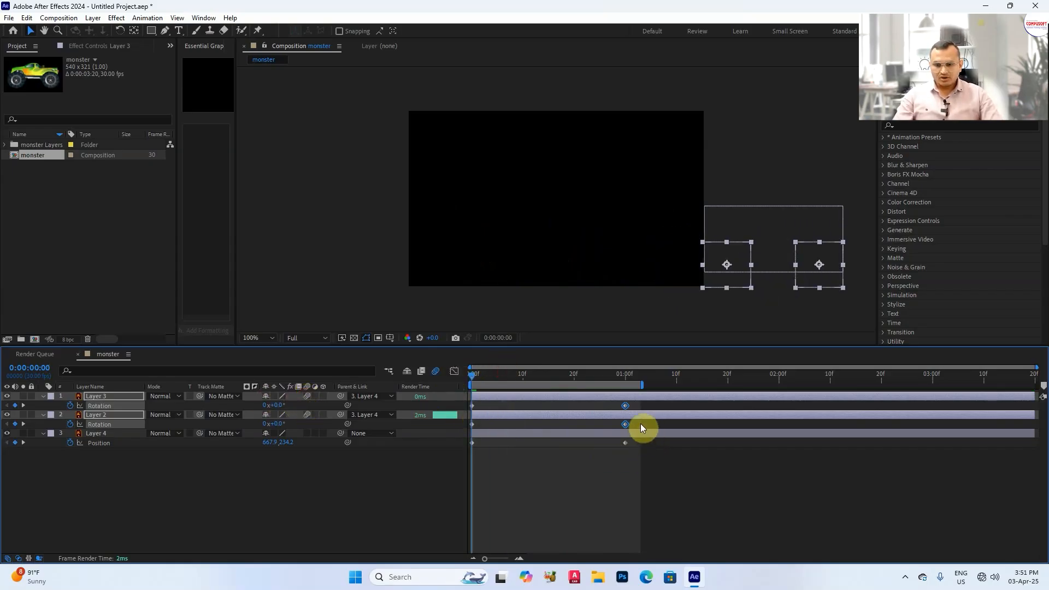
left_click_drag(656, 406, 467, 424)
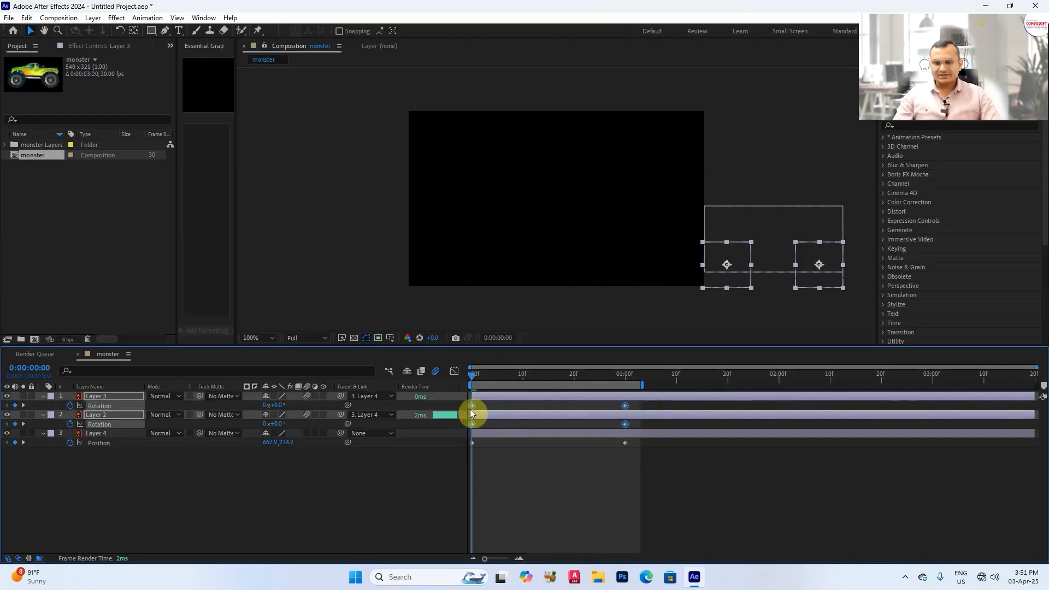
right_click(474, 407)
left_click(537, 397)
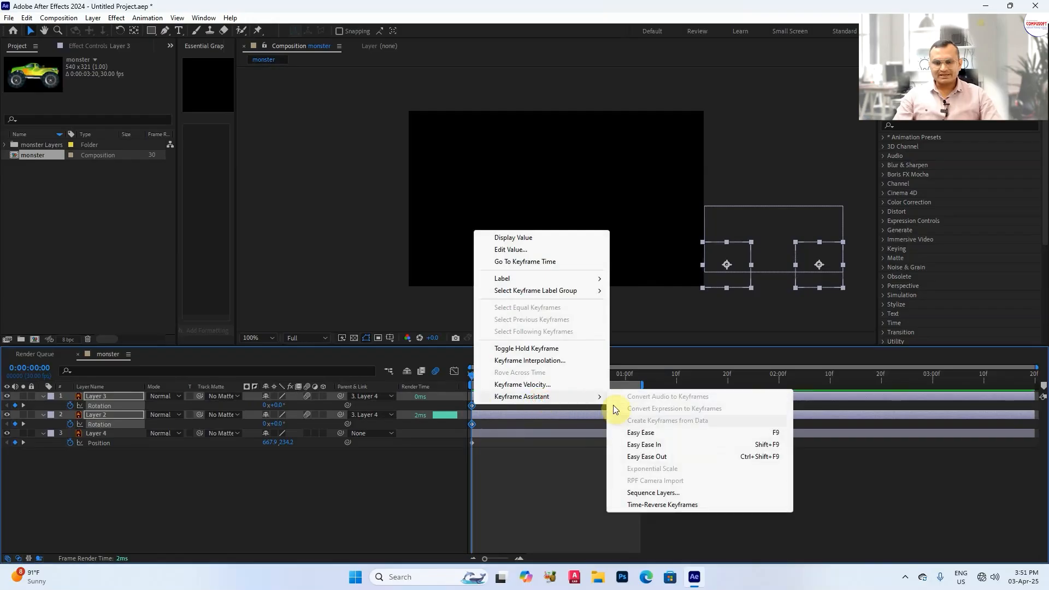
left_click(660, 434)
Apply Easy Ease to both of Layer 4's Position keyframes and preview the truck driving in.
left_click_drag(662, 458, 471, 438)
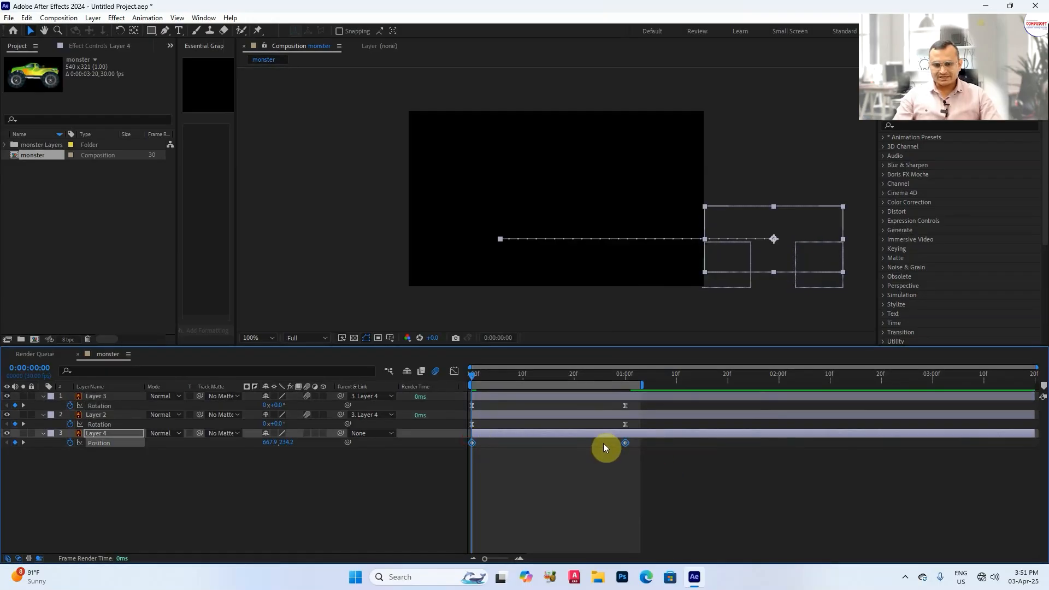
right_click(624, 441)
left_click(660, 433)
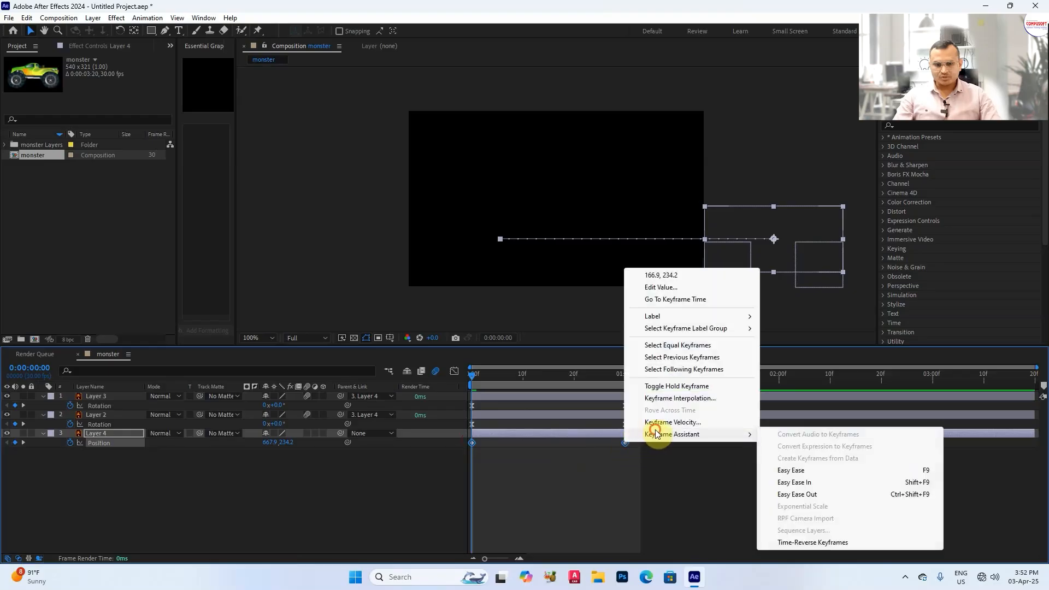
left_click(814, 472)
key("space")
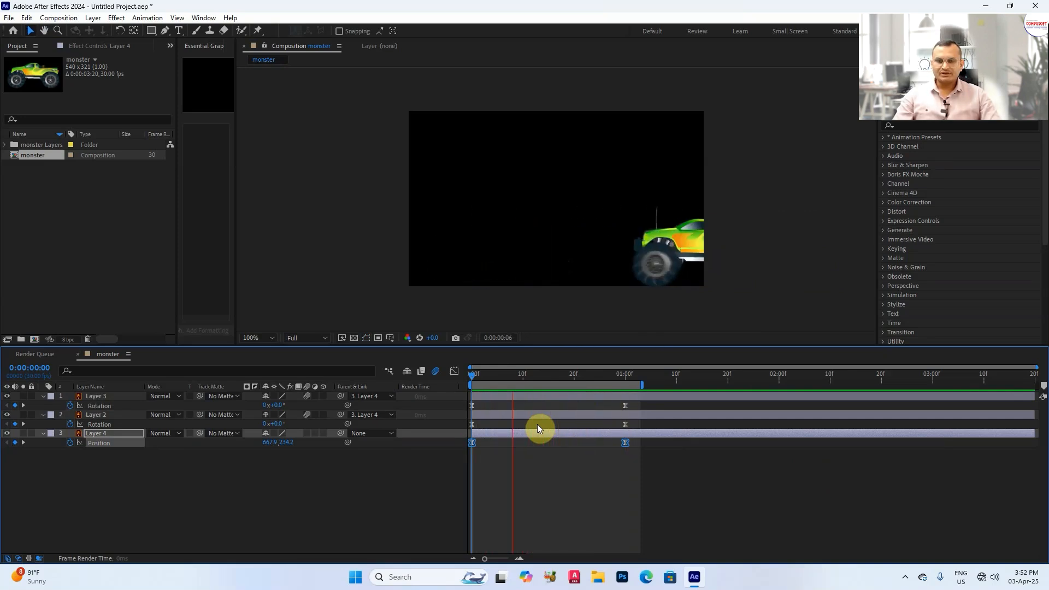
key("space")
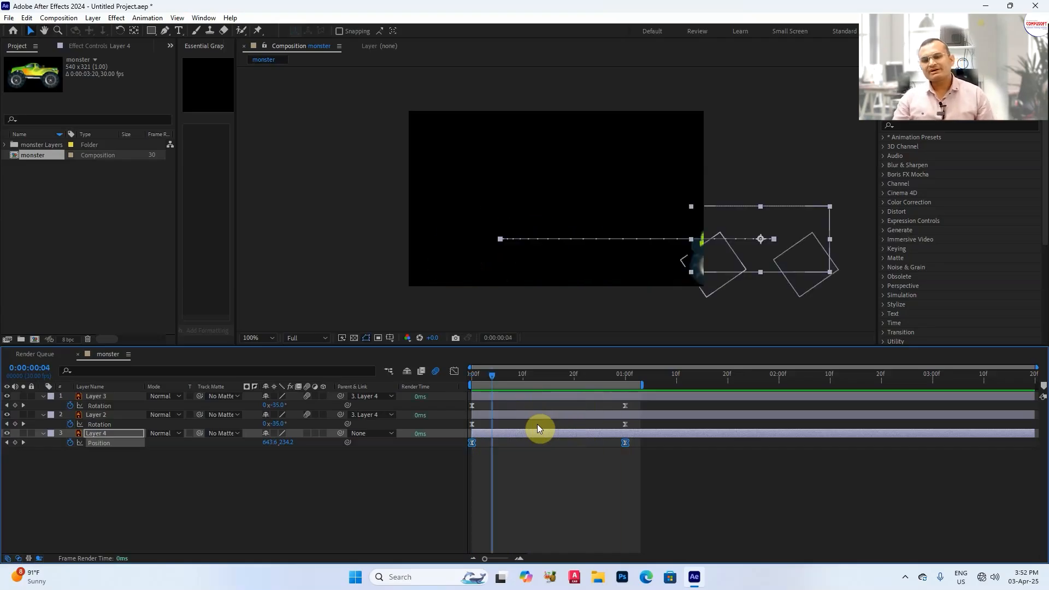
Delete all the truck layers, the monster composition and its layers folder from the project.
left_click_drag(128, 475, 73, 400)
key("Delete")
left_click_drag(116, 507, 74, 403)
key("Delete")
left_click_drag(41, 162, 33, 149)
key("Delete")
left_click(580, 301)
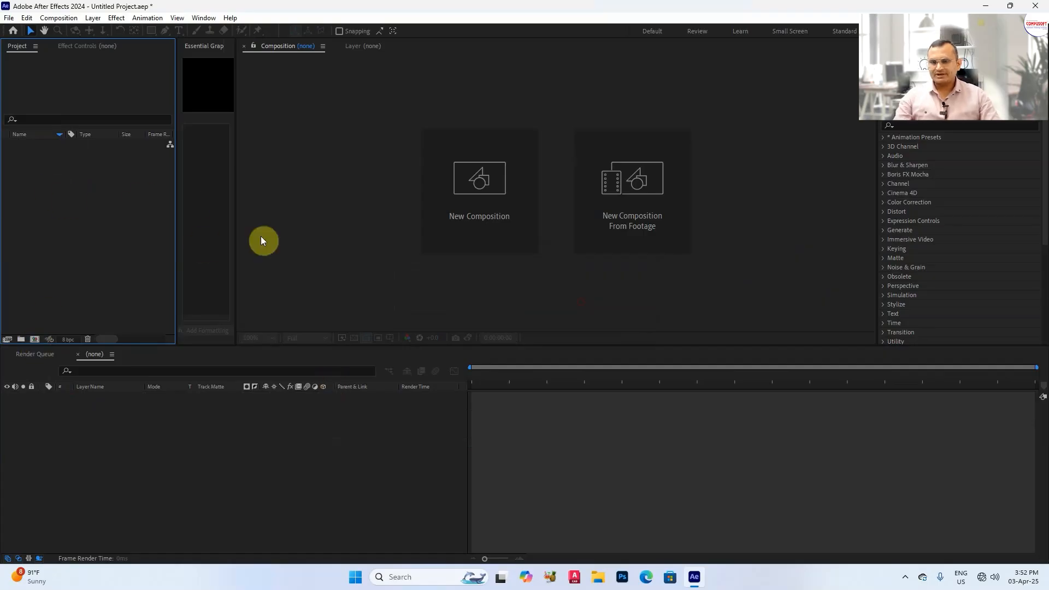
Create a 1920 × 1080 composition and draw a red rectangle about 257 × 163 px in its upper middle area.
left_click(517, 188)
left_click(511, 339)
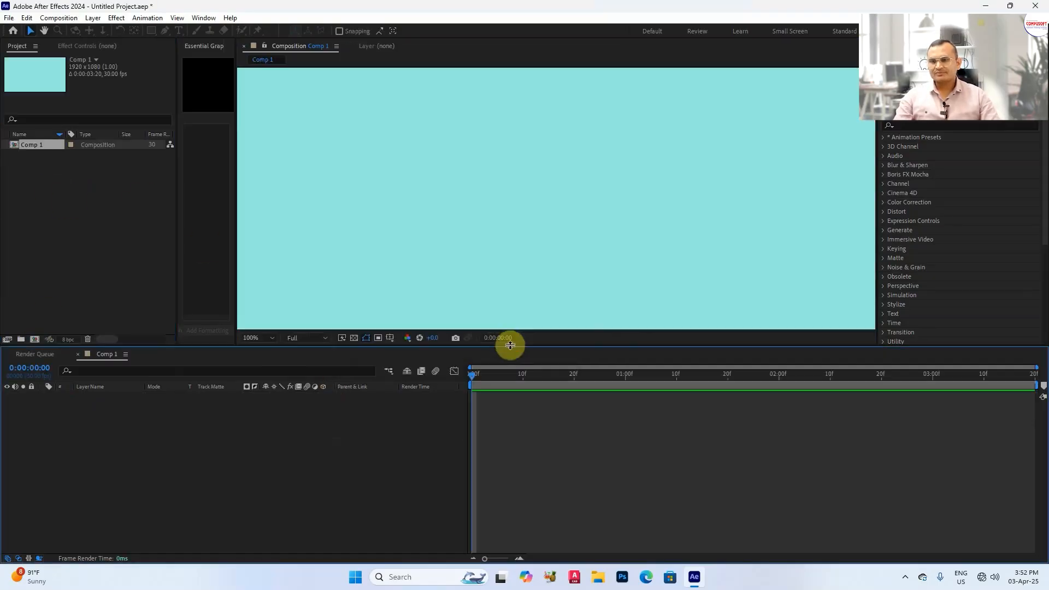
left_click(153, 31)
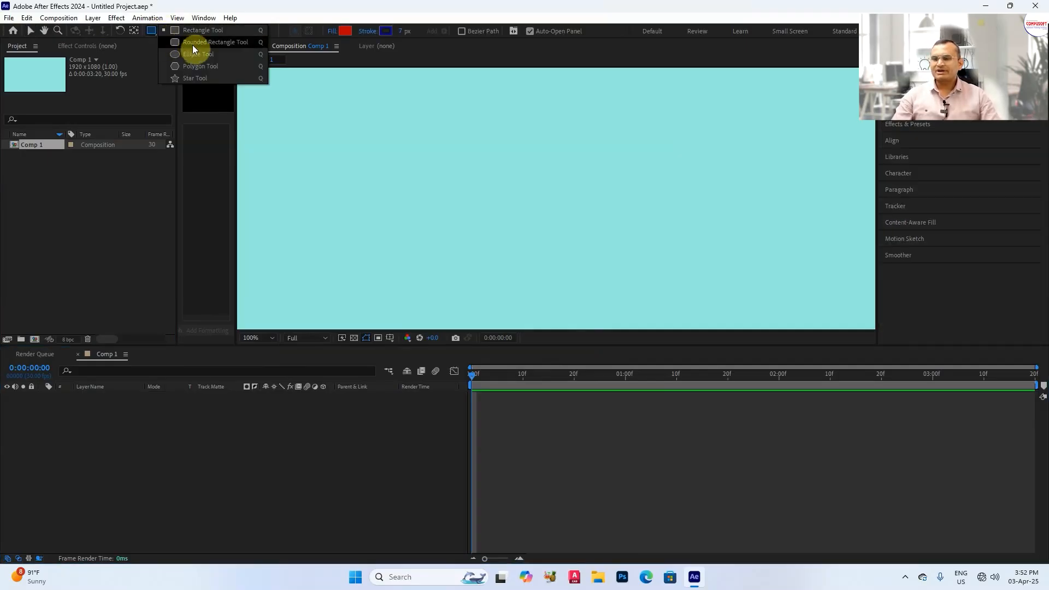
left_click(197, 78)
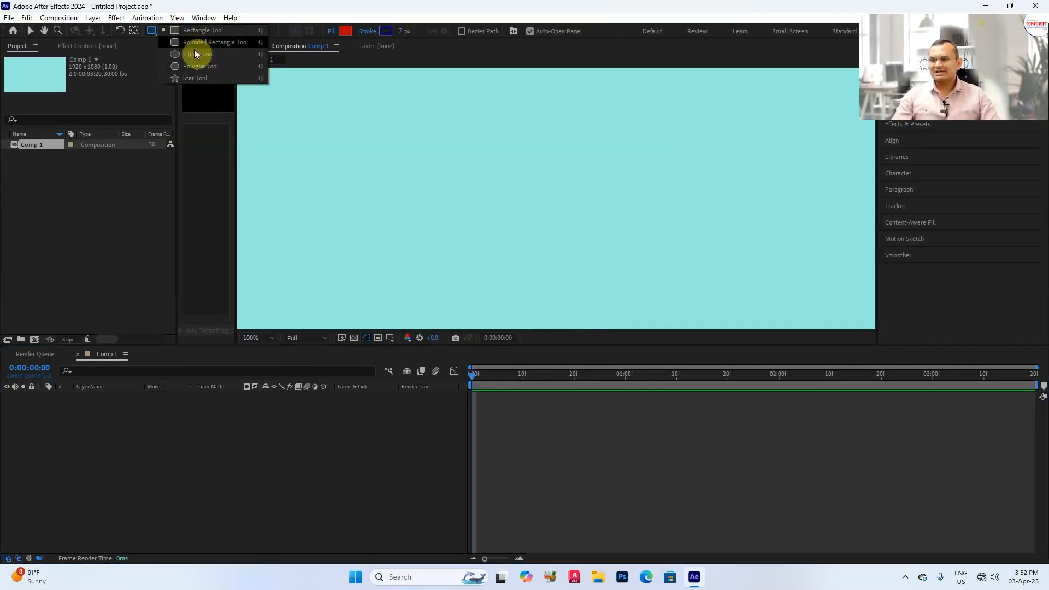
left_click(380, 119)
left_click_drag(381, 119, 523, 207)
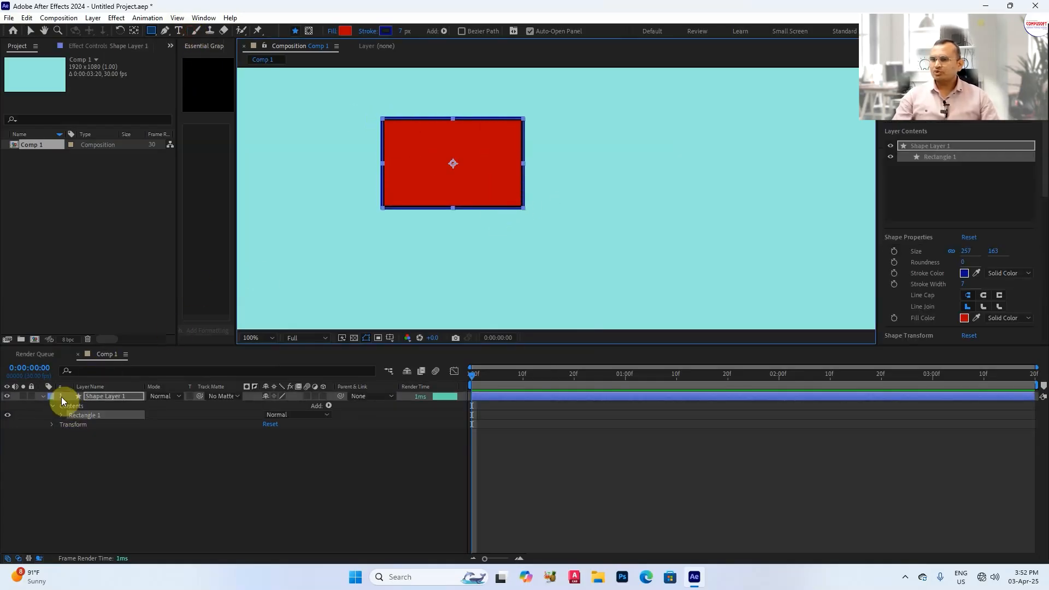
Rotate the rectangle's shape layer to 4° and expand all its transform properties.
left_click(42, 397)
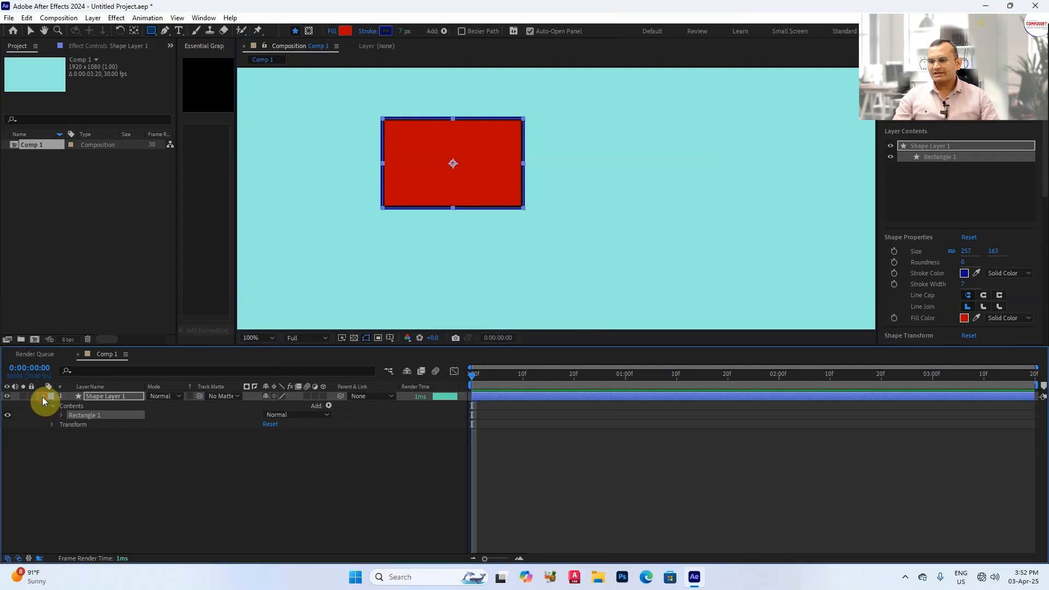
left_click(42, 396)
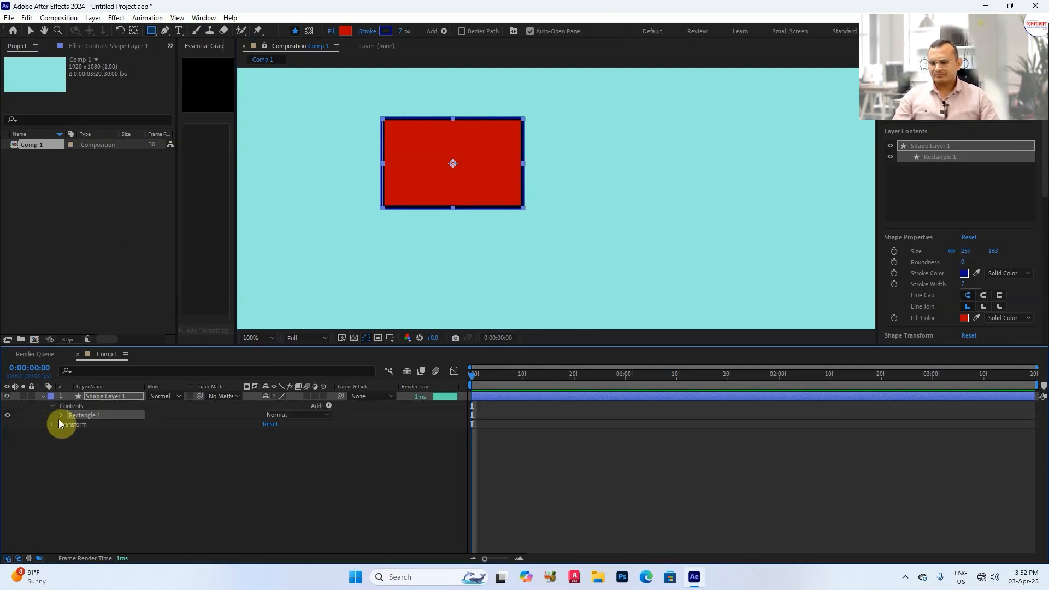
key("r")
mouse_move(273, 412)
left_mouse_down()
mouse_move(420, 408)
mouse_move(276, 400)
left_mouse_up()
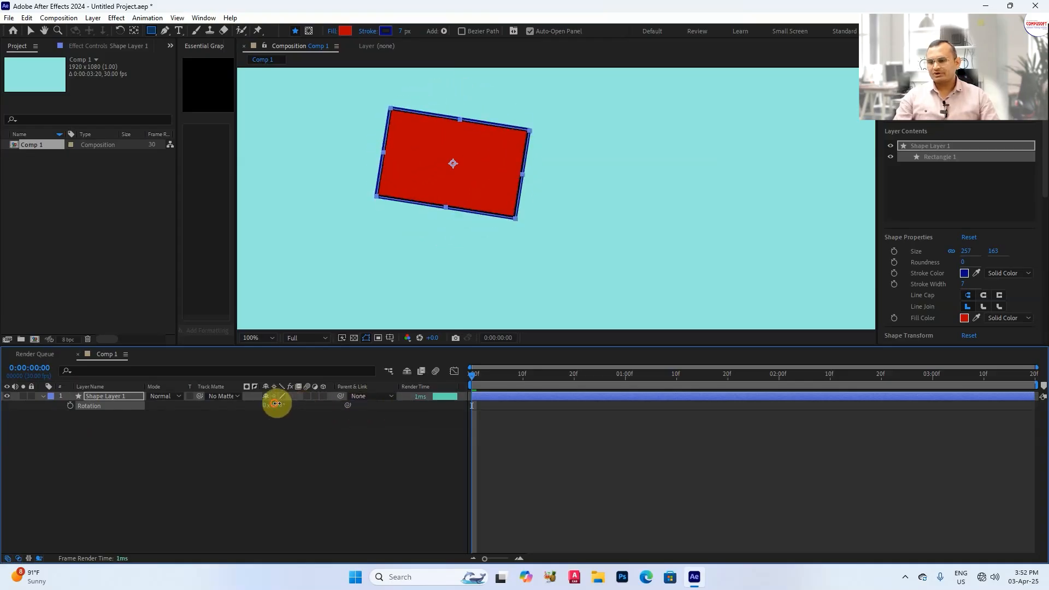
left_click(45, 398)
left_click(46, 400)
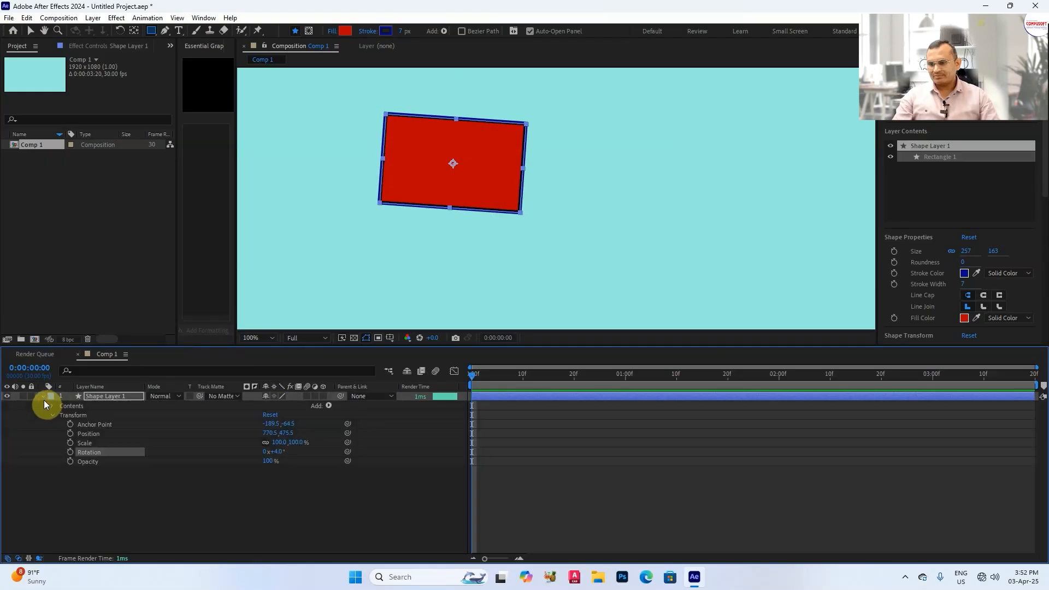
Change the rectangle's stroke color to a dark green.
left_click(385, 30)
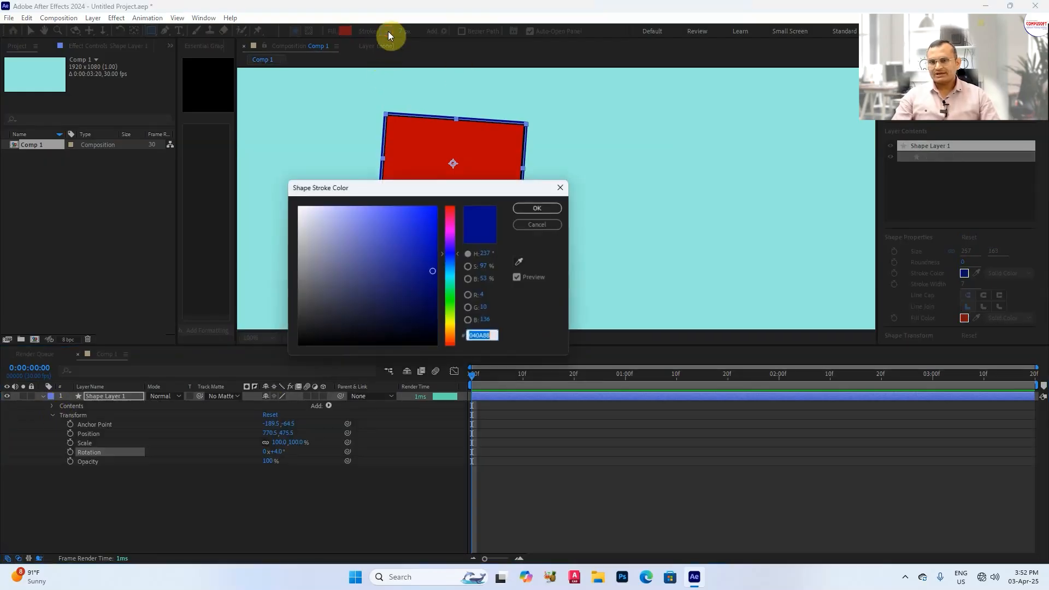
left_click(407, 265)
left_click_drag(450, 253, 451, 293)
left_click(394, 281)
left_click(537, 208)
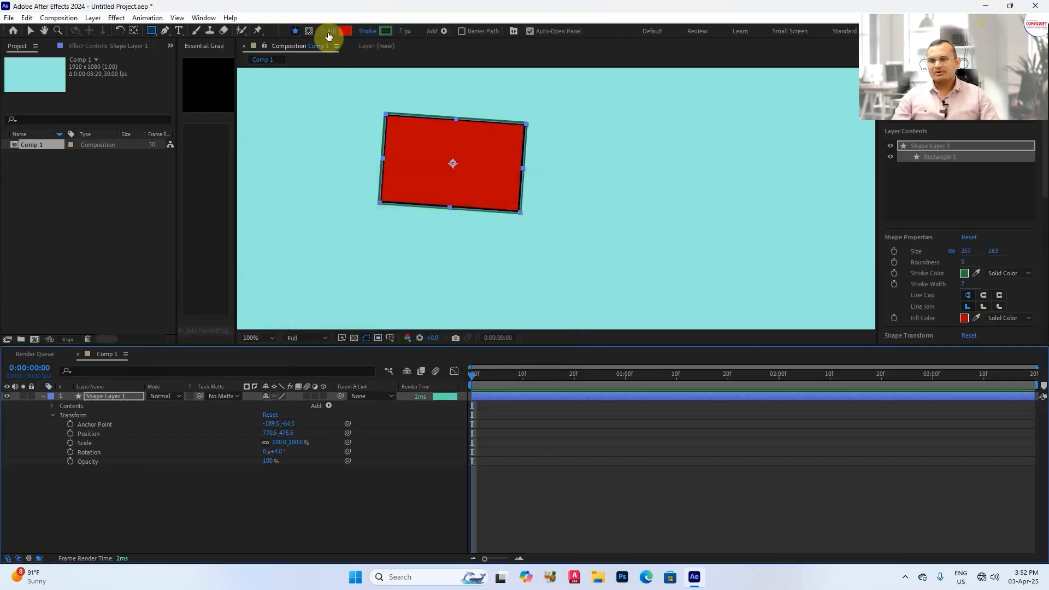
Change the rectangle's fill color to the muted pink CA8888.
left_click(344, 30)
left_click(372, 231)
left_click(343, 235)
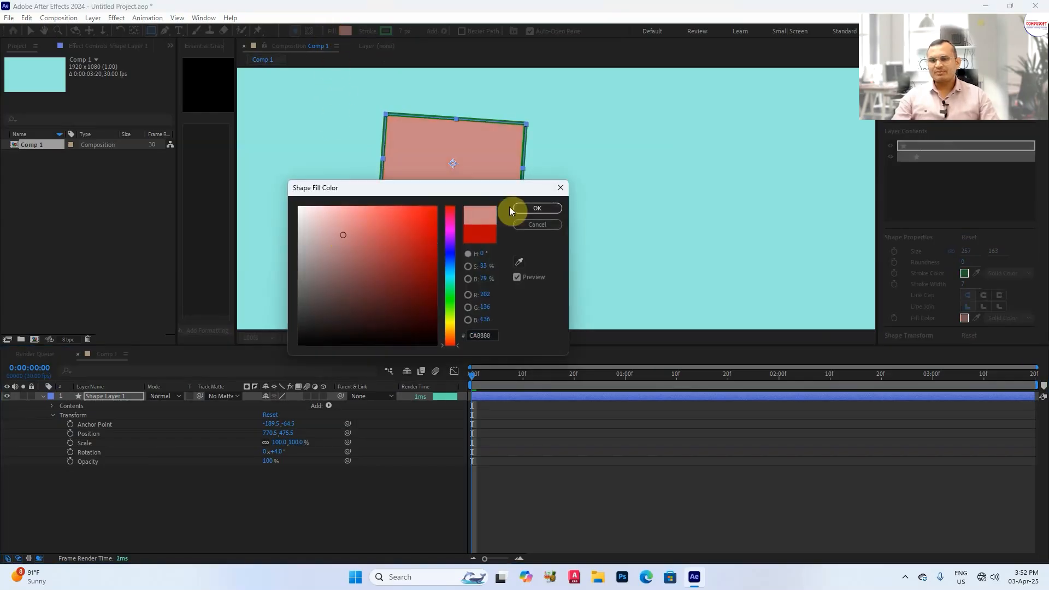
left_click(540, 208)
Try the None stroke type on the rectangle, return it to Solid Color and set the stroke width to 8 px.
left_click(371, 31)
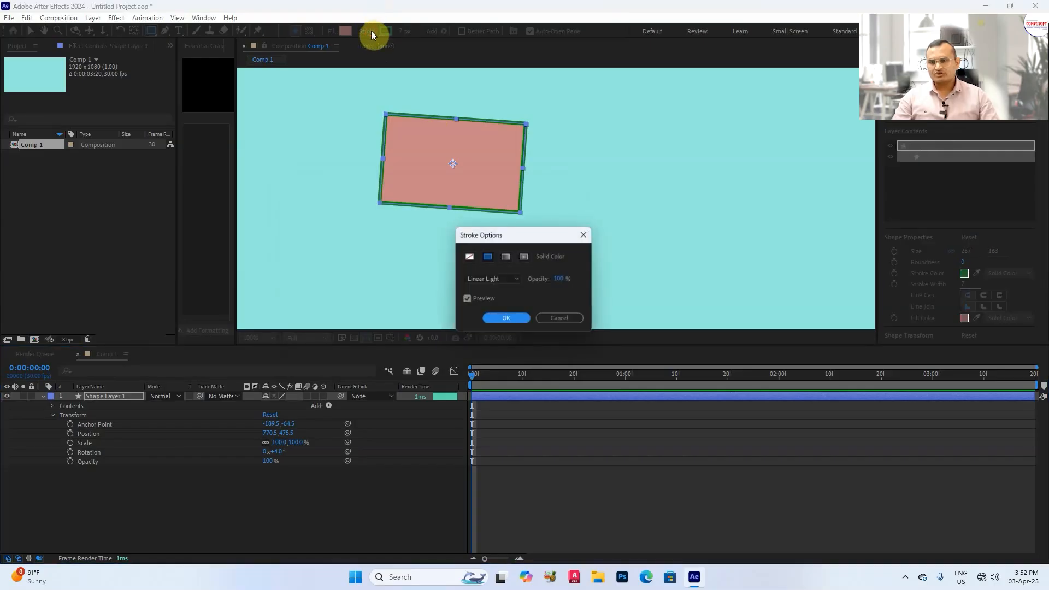
left_click(469, 256)
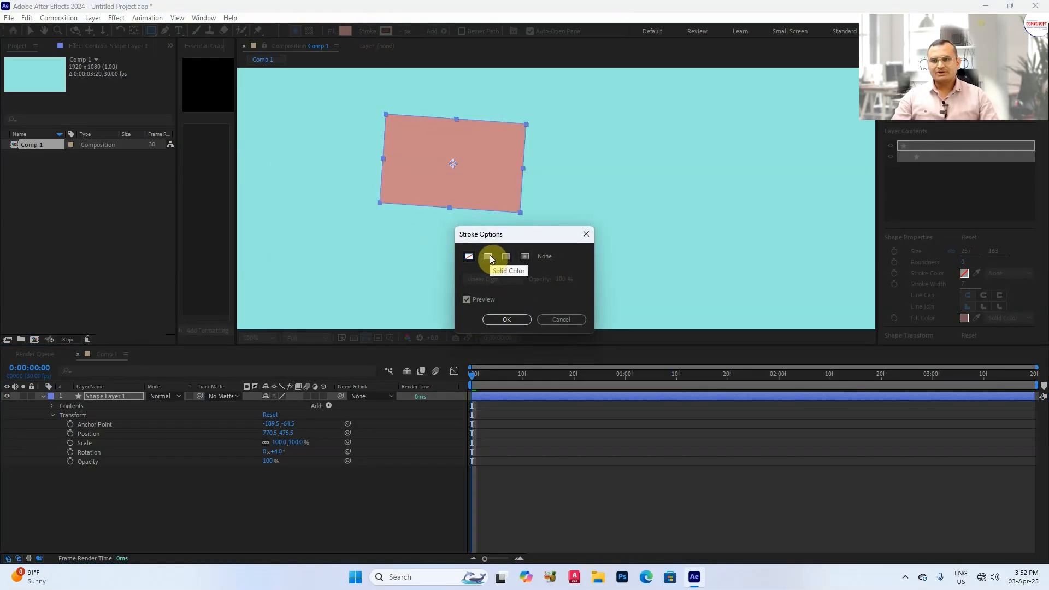
left_click(489, 255)
left_click(506, 318)
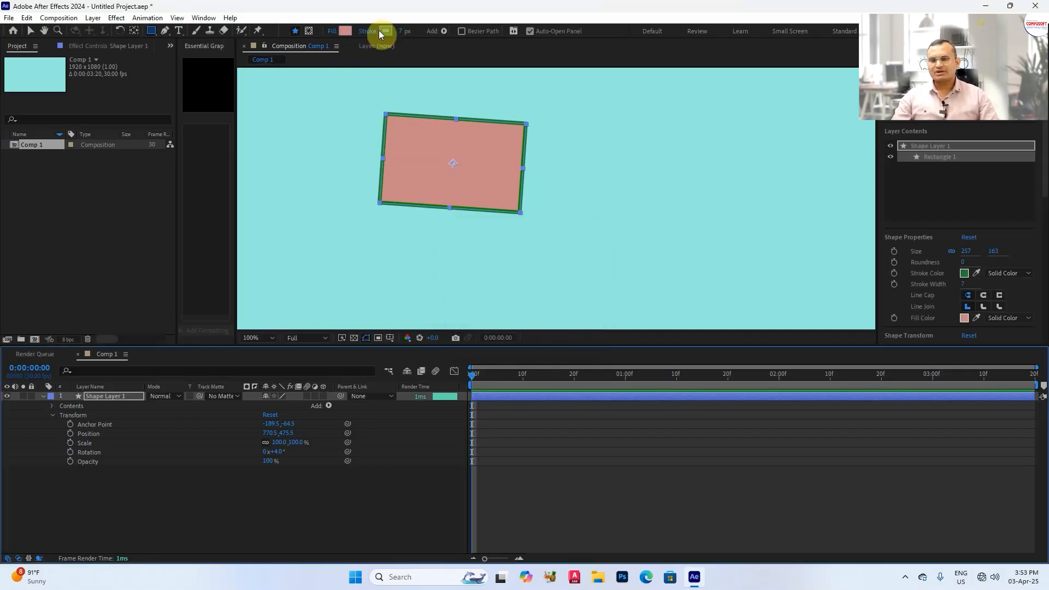
left_click_drag(404, 32, 416, 39)
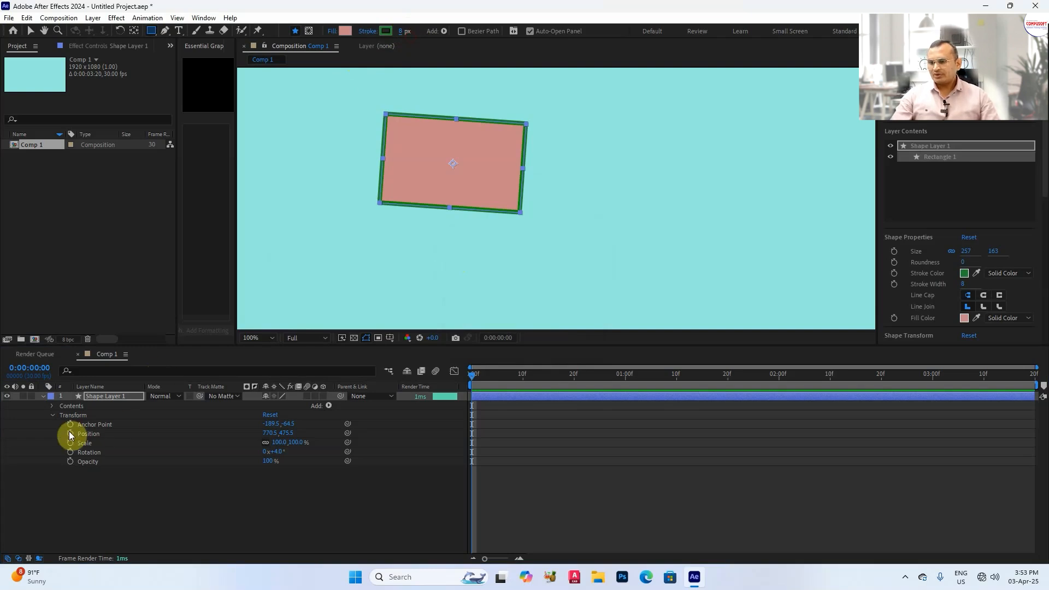
Expand the shape layer's Contents to examine Rectangle 1's path, stroke, fill and its own transform properties.
left_click(52, 415)
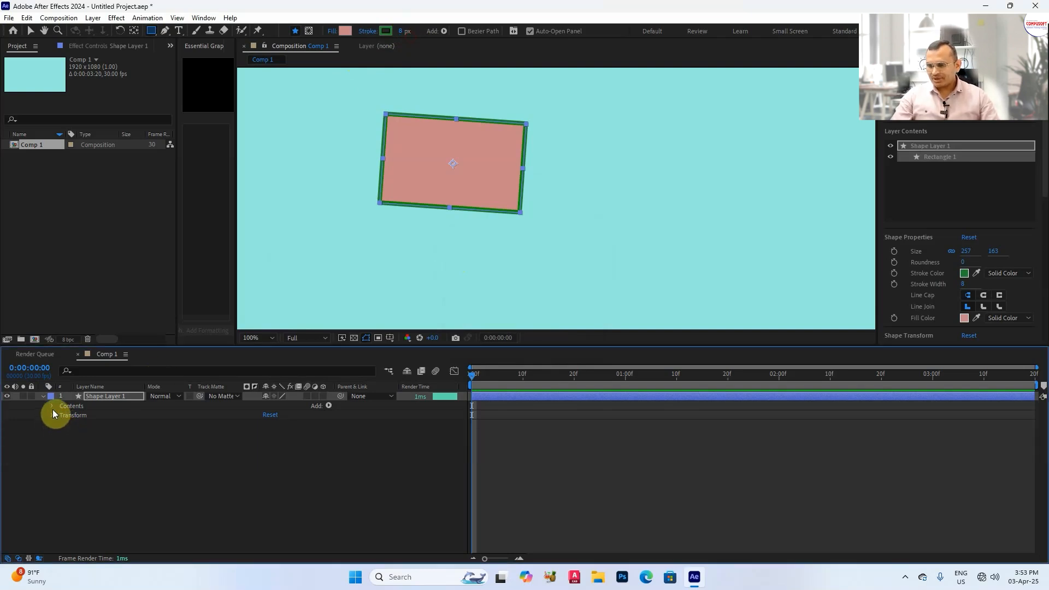
left_click(51, 406)
left_click(58, 415)
left_click(72, 451)
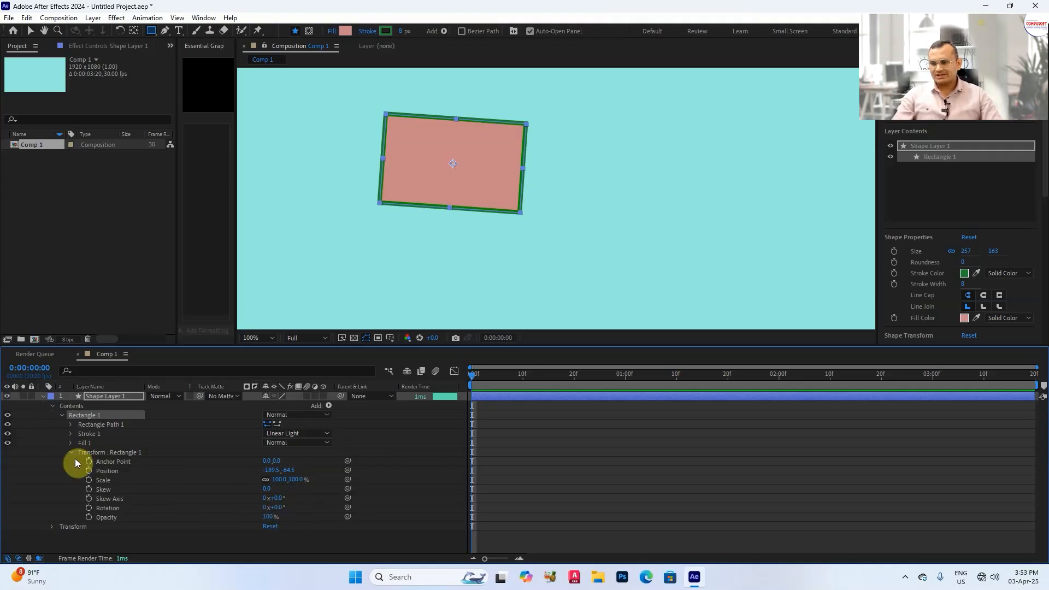
Unlink Rectangle 1's path size proportions and set its size to 100 by 100 px.
left_click(70, 425)
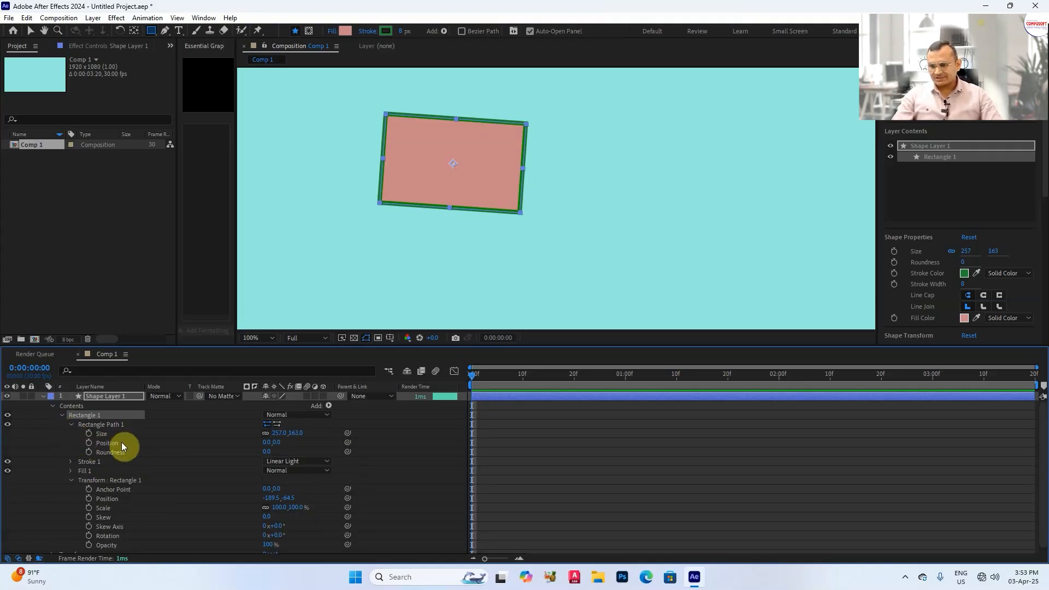
left_click_drag(278, 432, 230, 433)
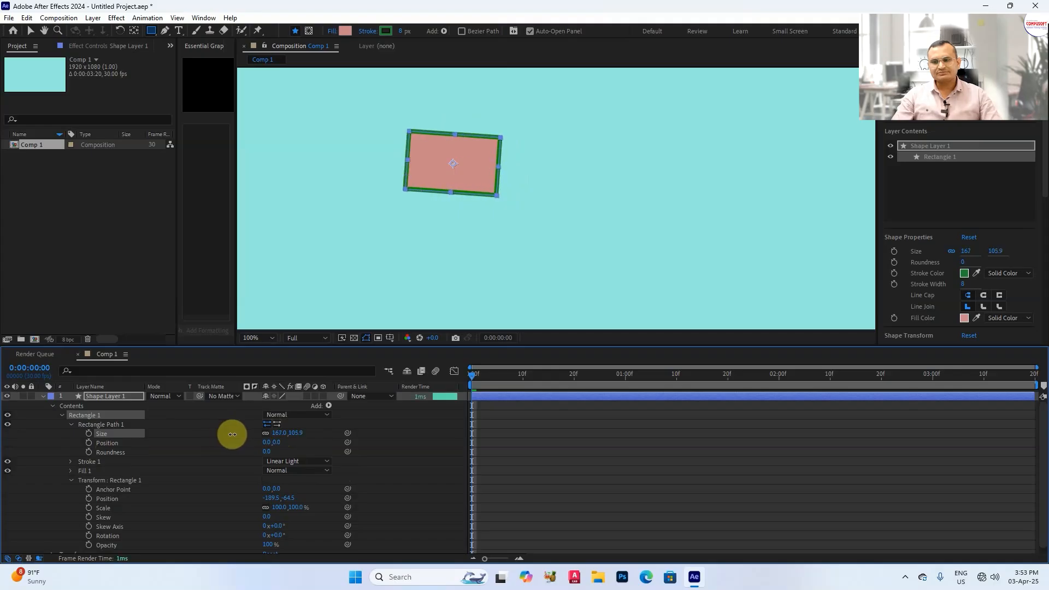
left_click(264, 433)
left_click(277, 433)
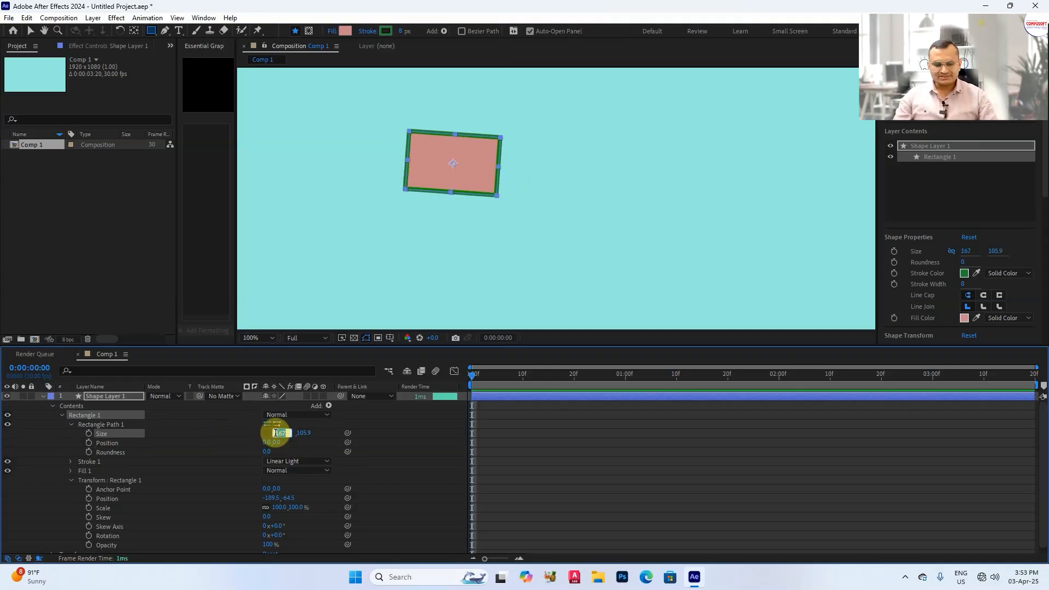
type("100")
key("Tab")
type("10")
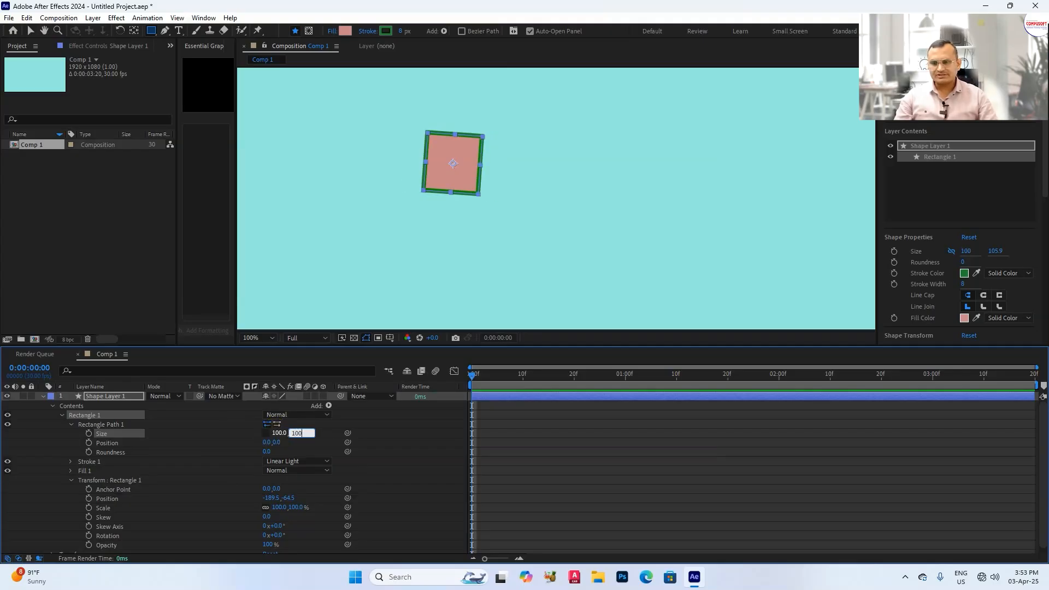
key("Return")
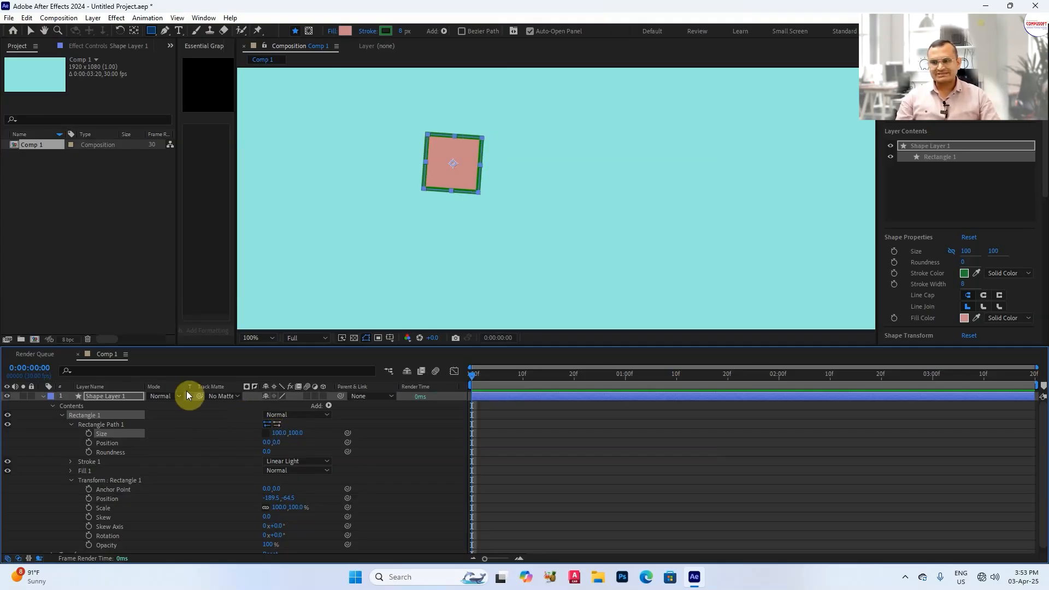
Delete the rectangle's shape layer and draw an ellipse about 246 by 153 px near the middle of the composition.
left_click(116, 394)
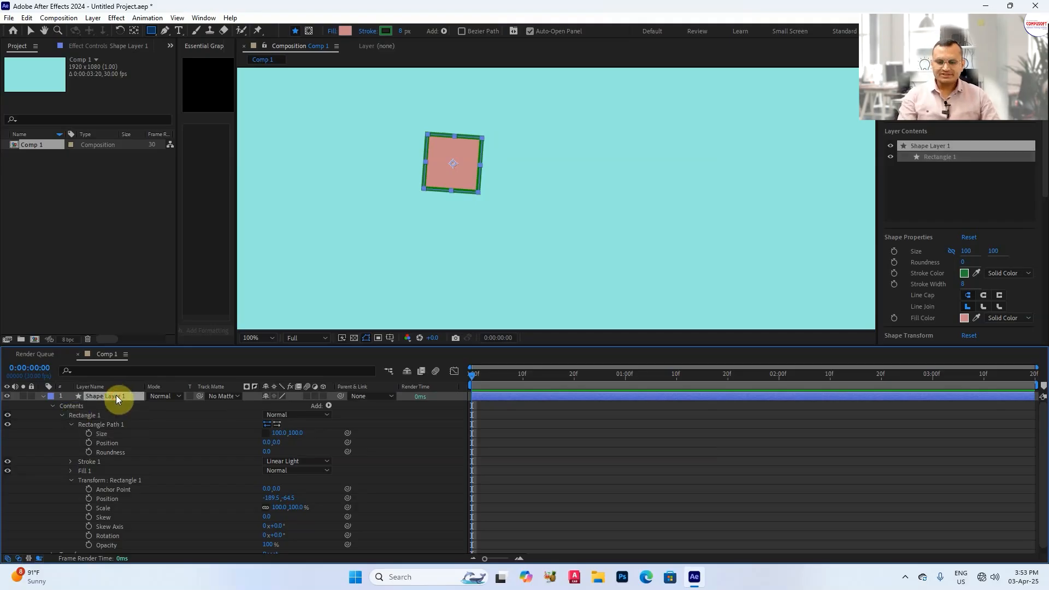
key("Delete")
left_click_drag(154, 28, 178, 54)
left_click_drag(487, 159, 622, 243)
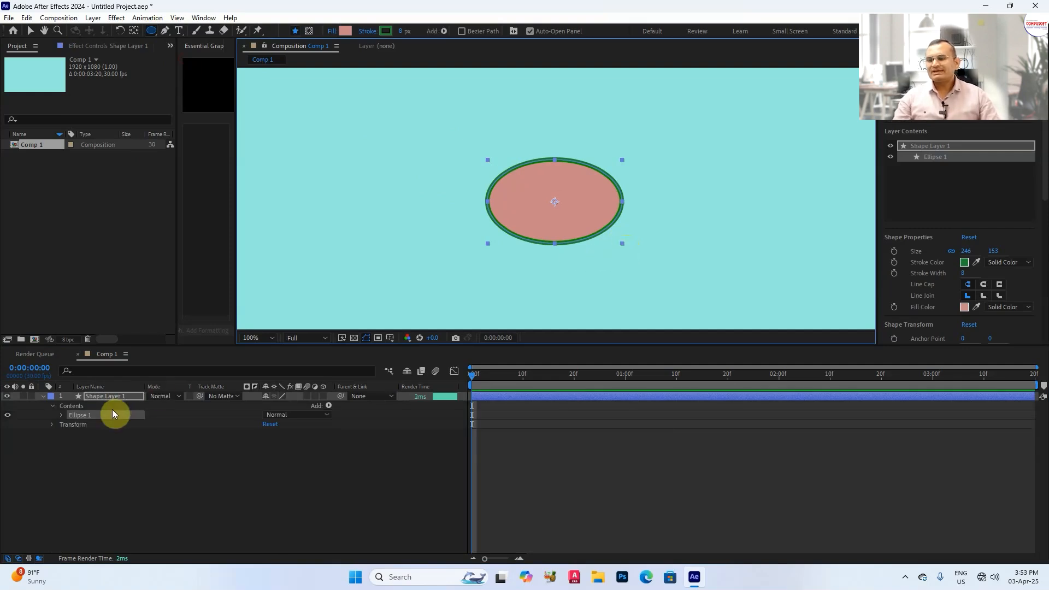
Move Ellipse 1's anchor point to the ellipse's left edge with the Pan Behind tool, at about -120, 31.
left_click(30, 31)
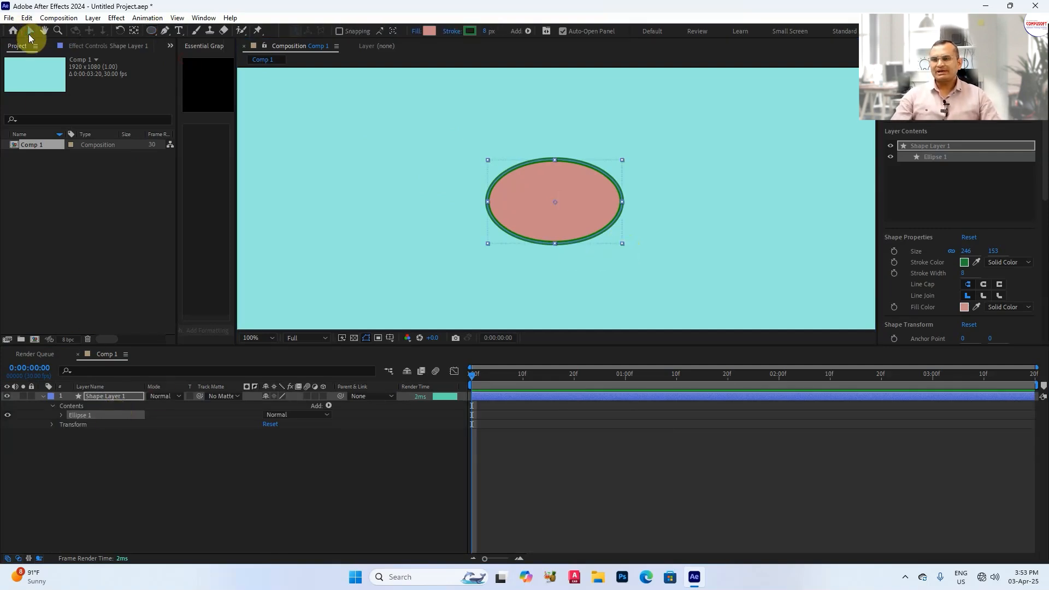
left_click(134, 30)
left_click(555, 203)
left_click_drag(556, 200, 490, 217)
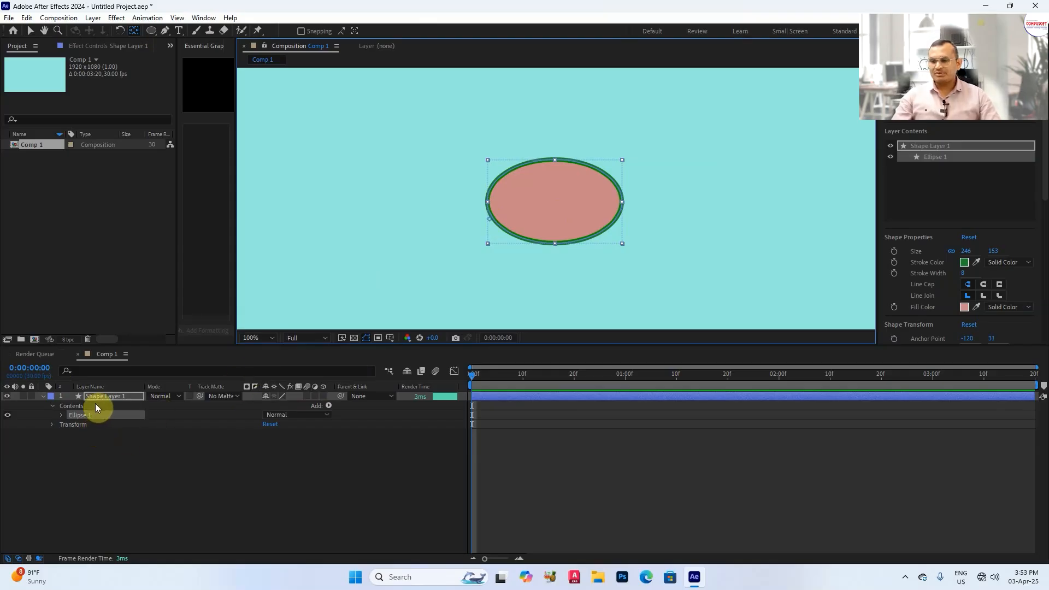
Rotate the ellipse's shape layer to about -28° and move the layer's anchor point to the ellipse's lower-left edge.
key("r")
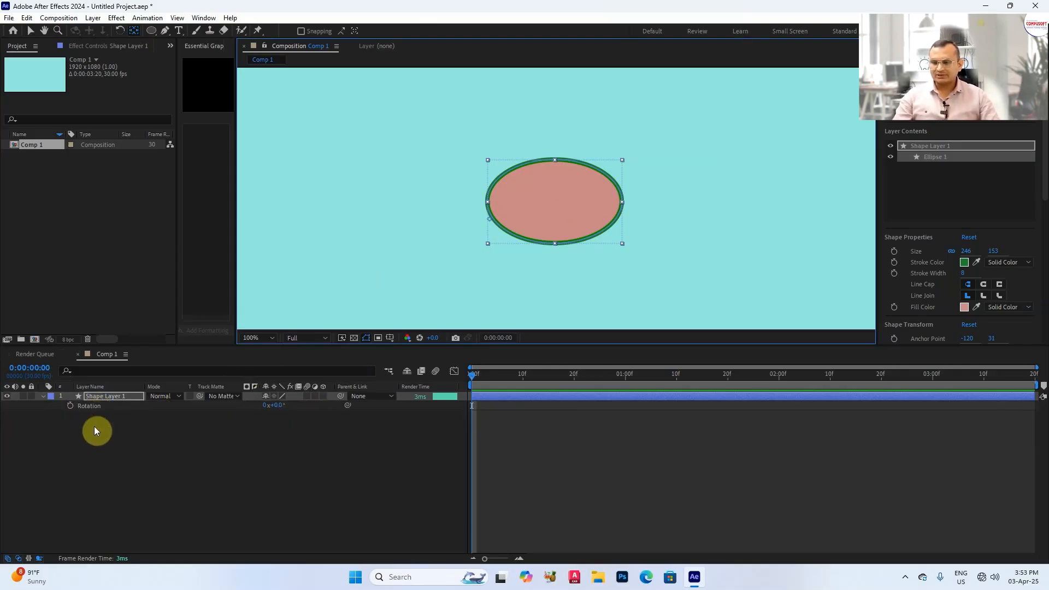
left_click_drag(288, 408, 254, 402)
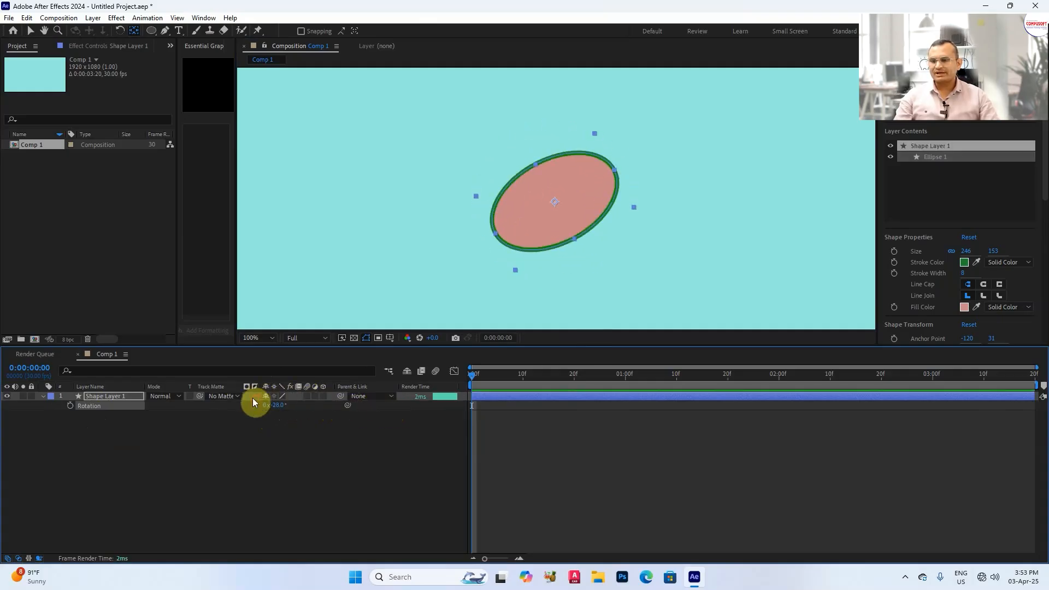
left_click_drag(555, 205, 481, 225)
Expand the layer's Contents down to Ellipse 1's own transform and rotate the ellipse to about 1x+26° there.
left_click(43, 394)
left_click(45, 396)
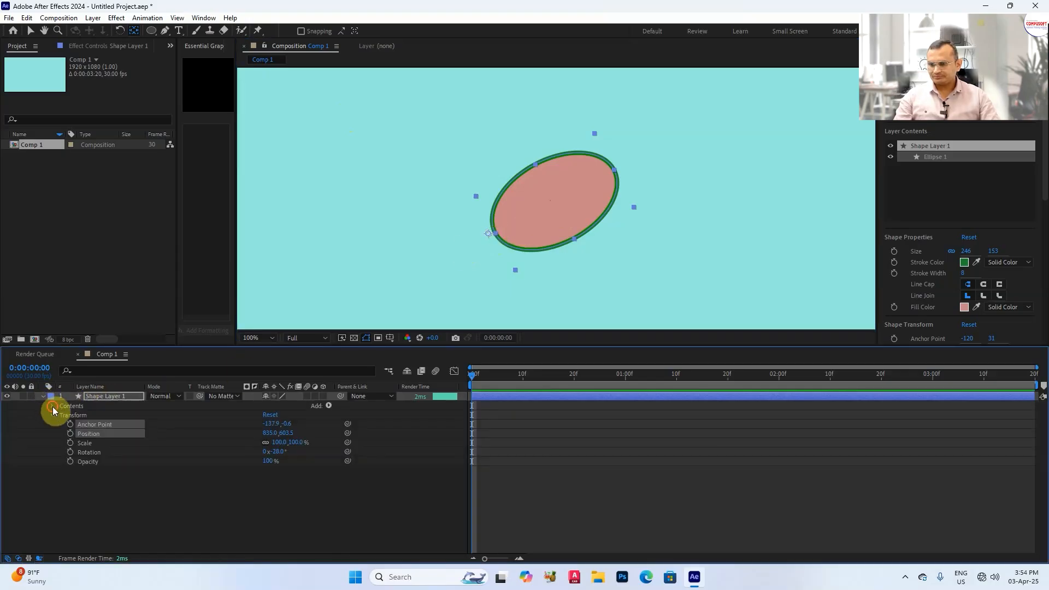
left_click(52, 406)
left_click(60, 416)
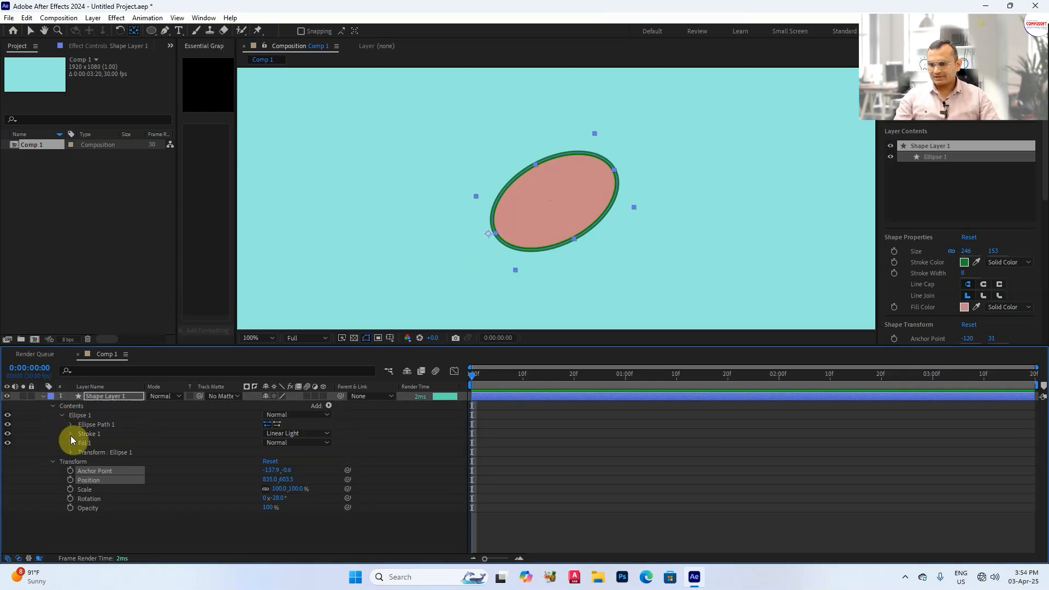
left_click(70, 453)
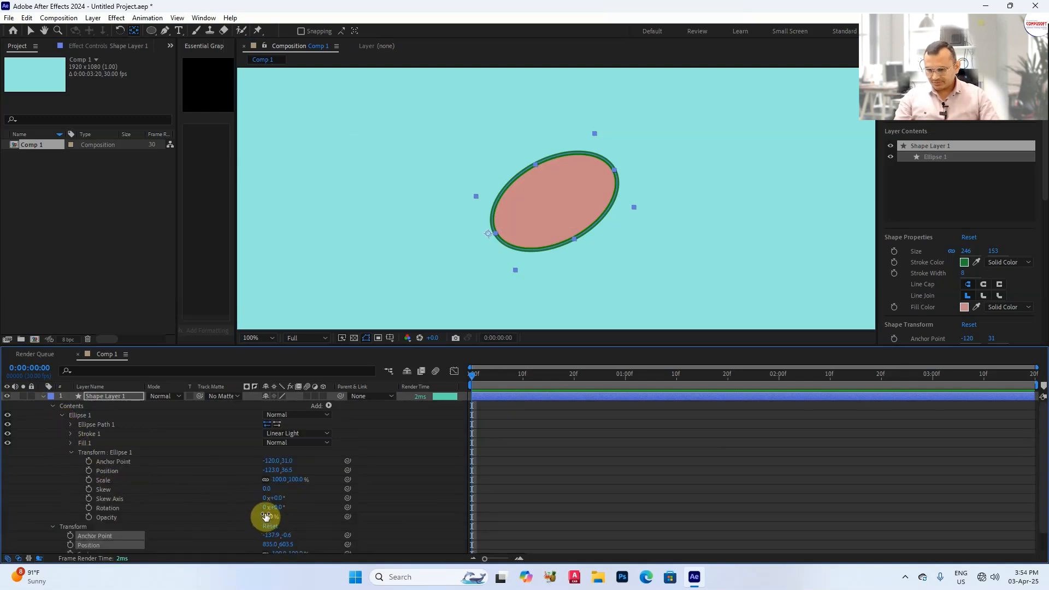
left_click_drag(275, 507, 464, 485)
left_click(515, 273)
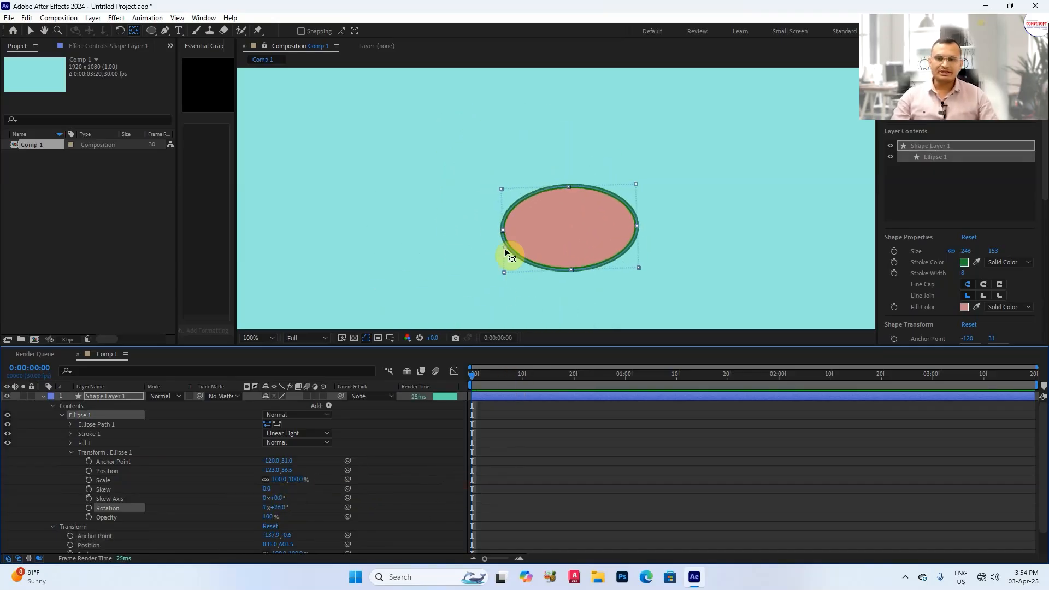
Delete the ellipse's shape layer and create a rectangle shape filling the whole 1920 by 1080 composition.
left_click(119, 395)
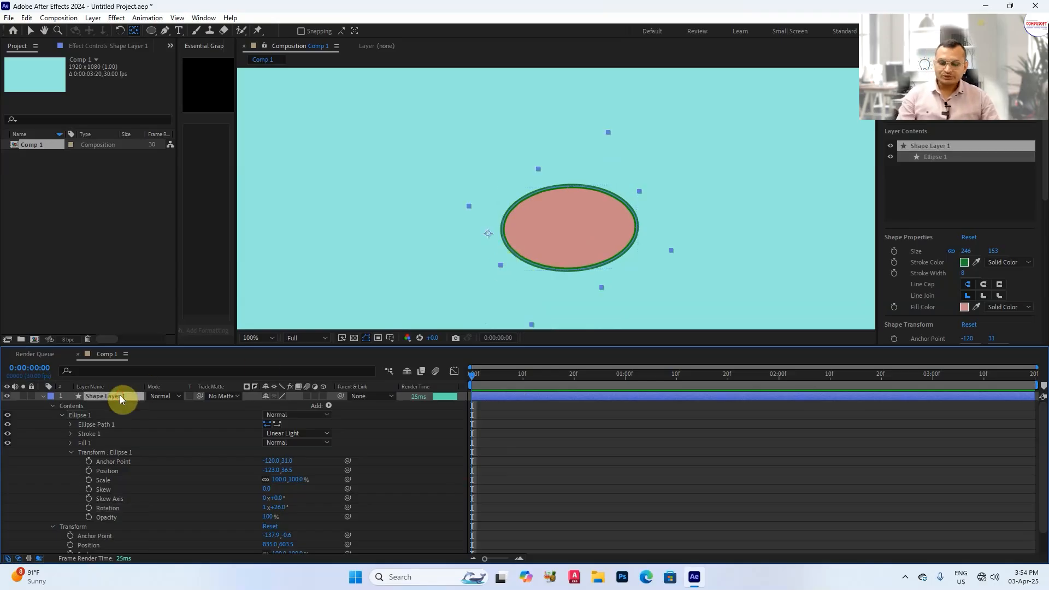
key("Delete")
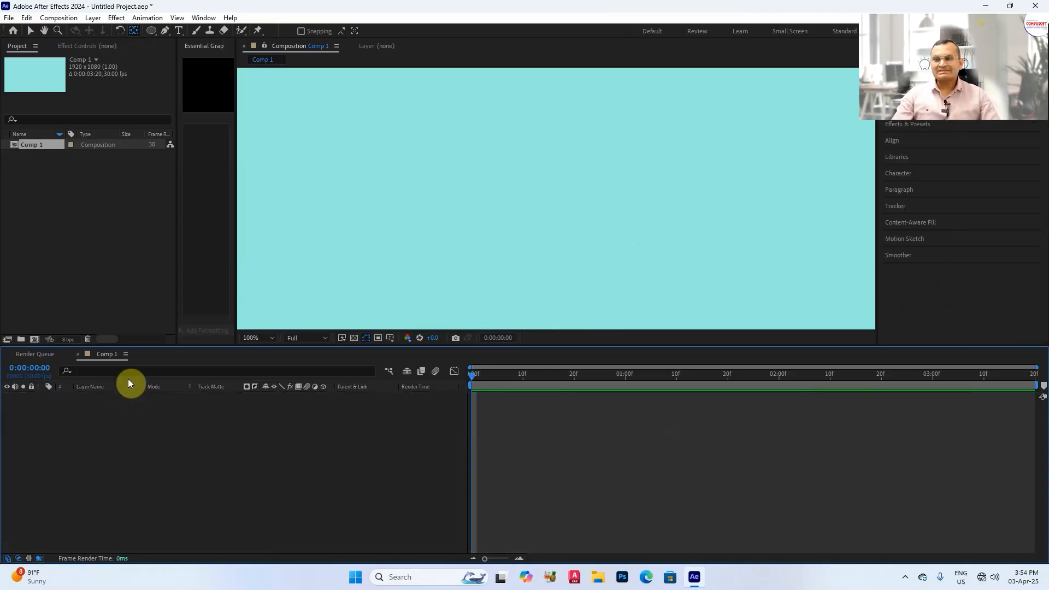
left_click(152, 31)
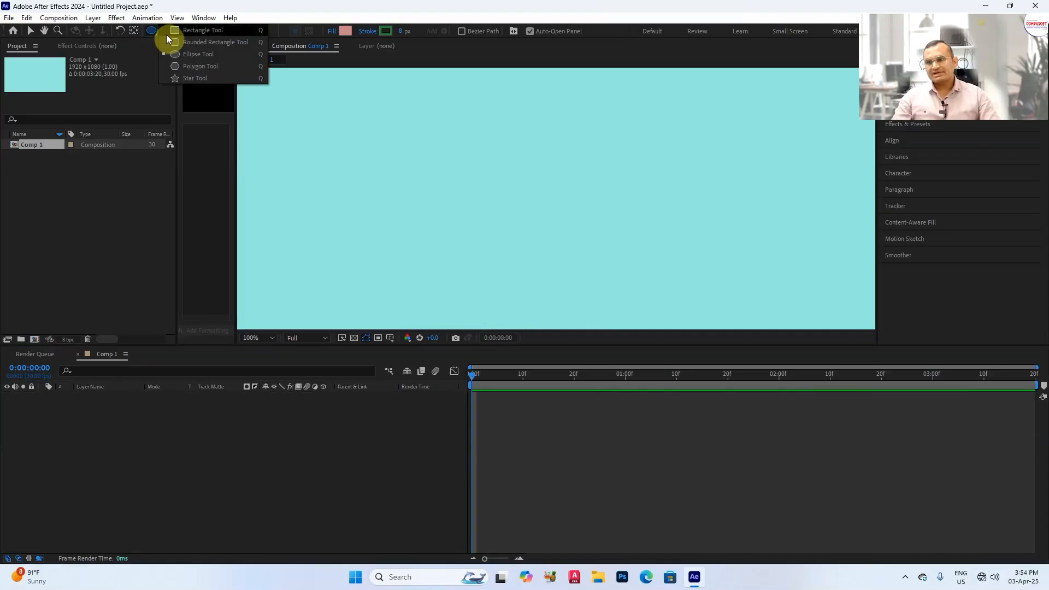
left_click(168, 33)
double_click(149, 32)
key("v")
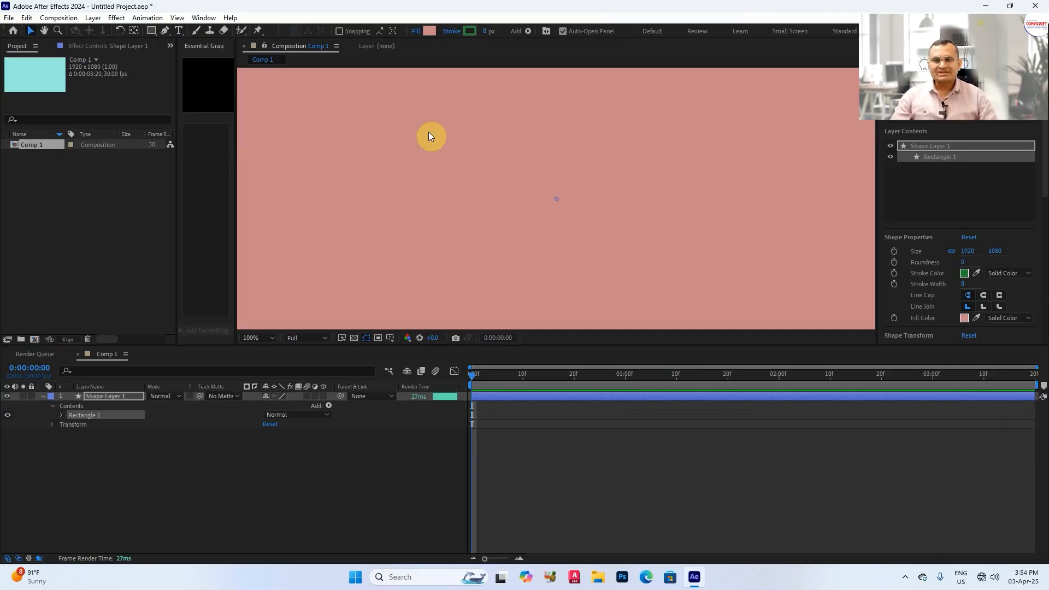
Expand Rectangle 1's path properties and shrink its size proportionally to about 266 by 150 px.
left_click(52, 403)
left_click(60, 416)
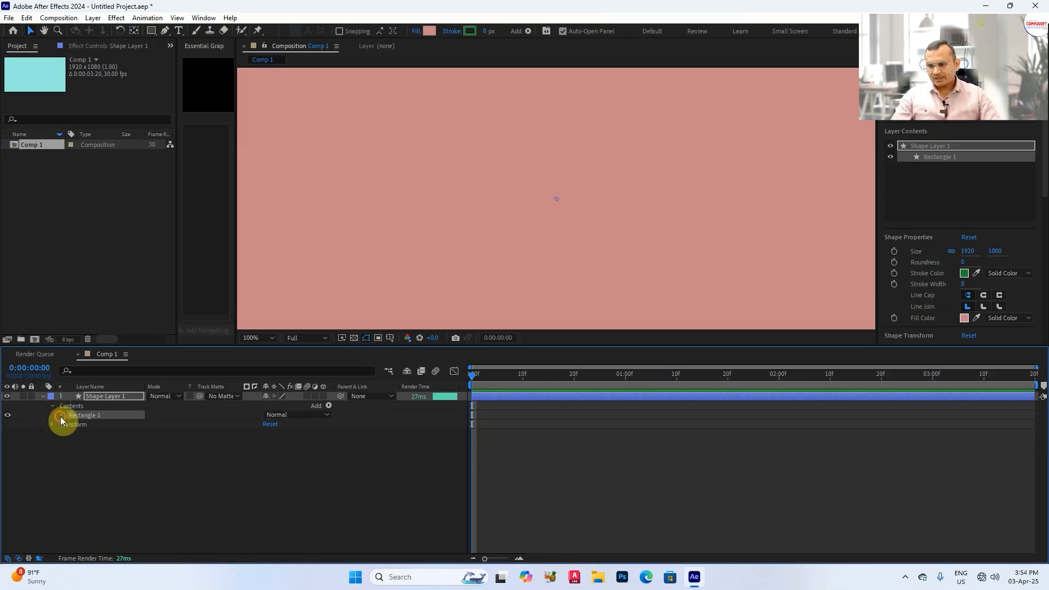
left_click(70, 424)
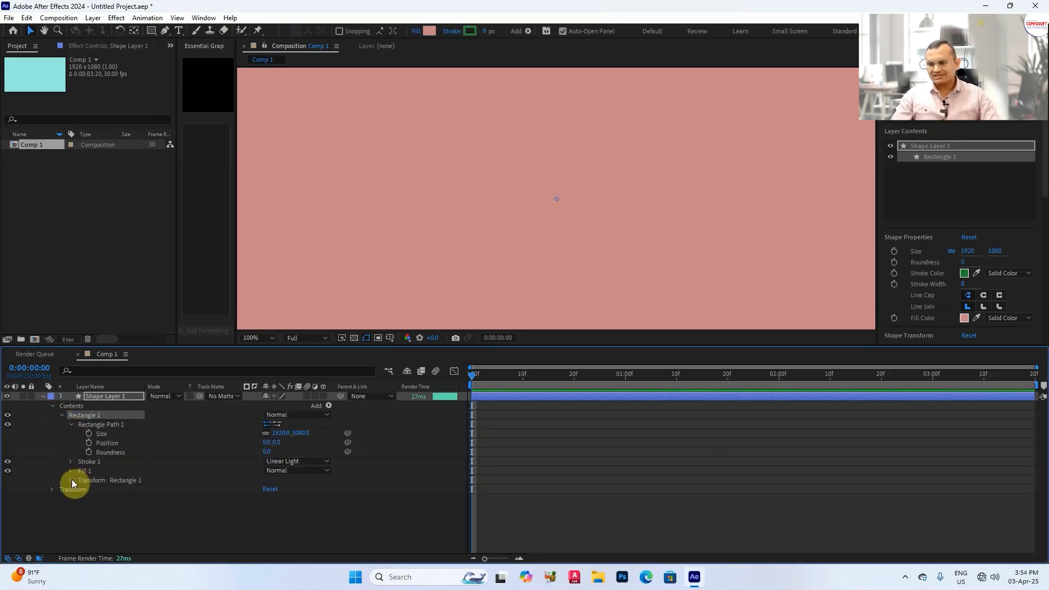
left_click_drag(282, 440, 5, 453)
left_click_drag(285, 441, 231, 428)
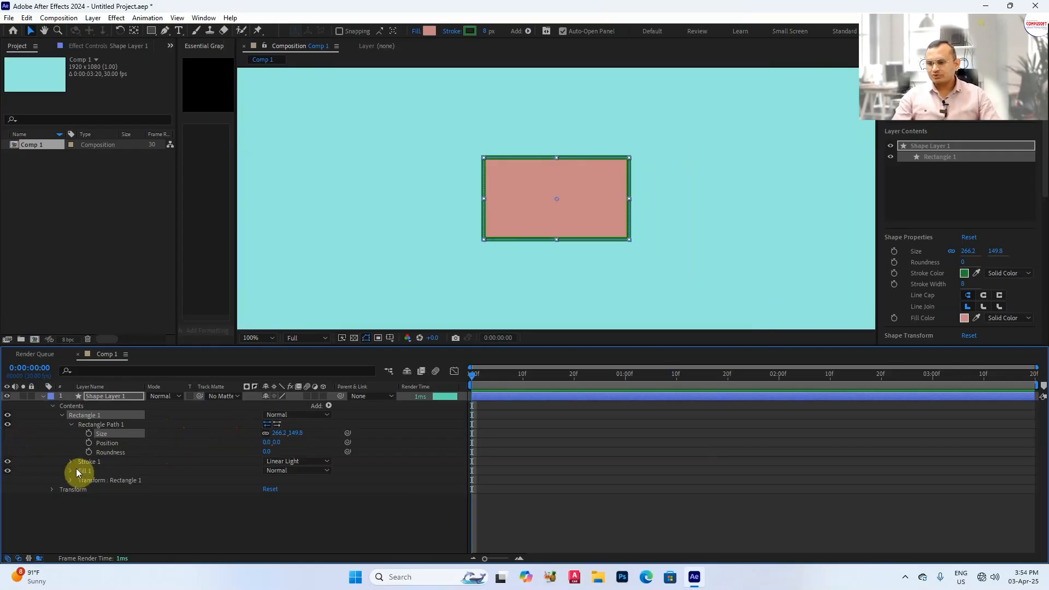
Expand the layer's Transform group, unlink Rectangle 1's path size proportions and set its size to 200 by 200 px.
left_click(52, 490)
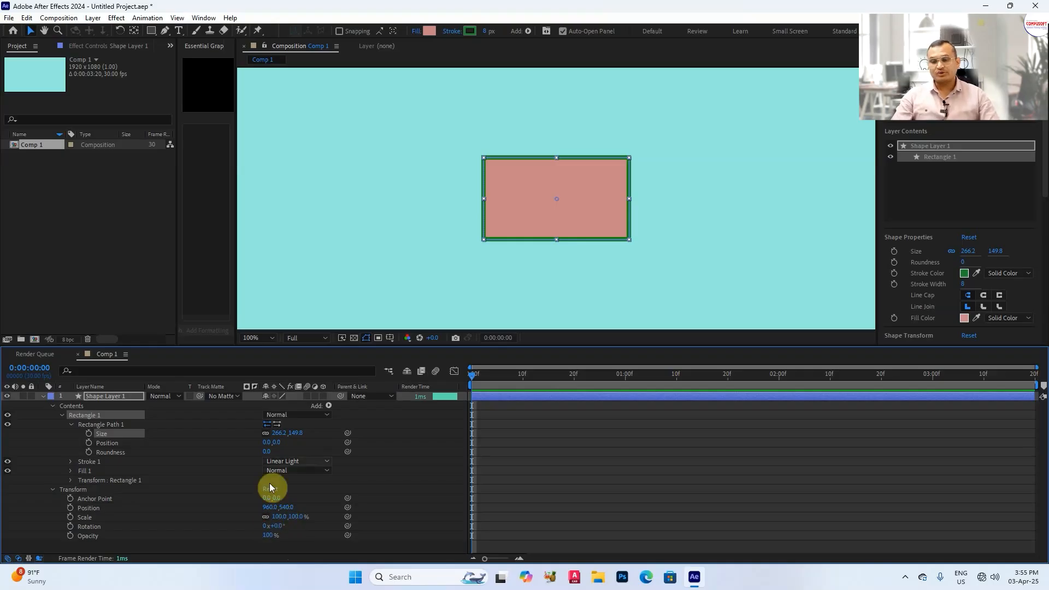
left_click_drag(284, 437, 267, 441)
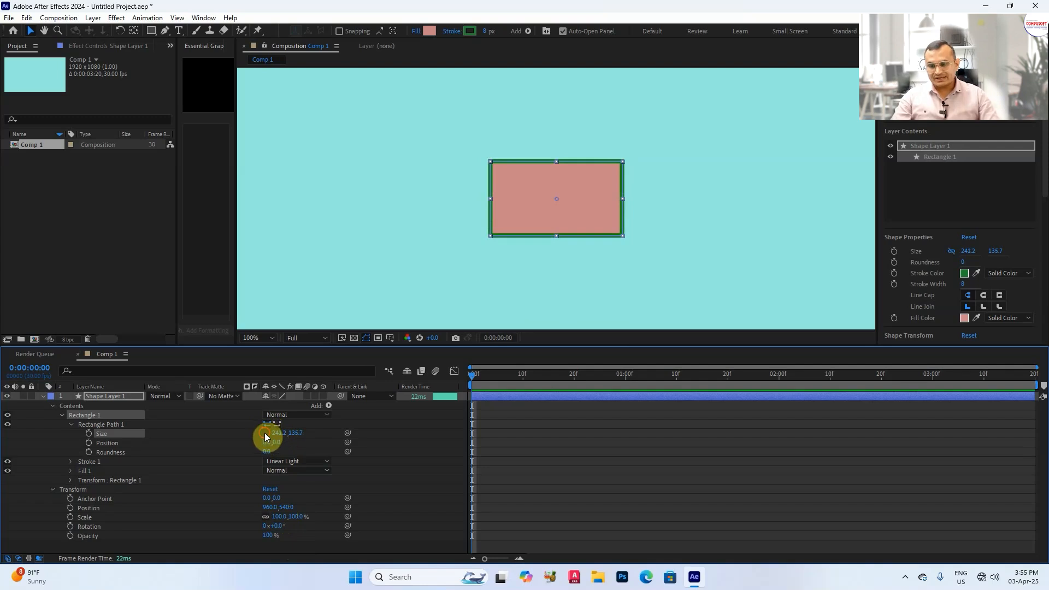
left_click(265, 433)
left_click(281, 433)
type("200")
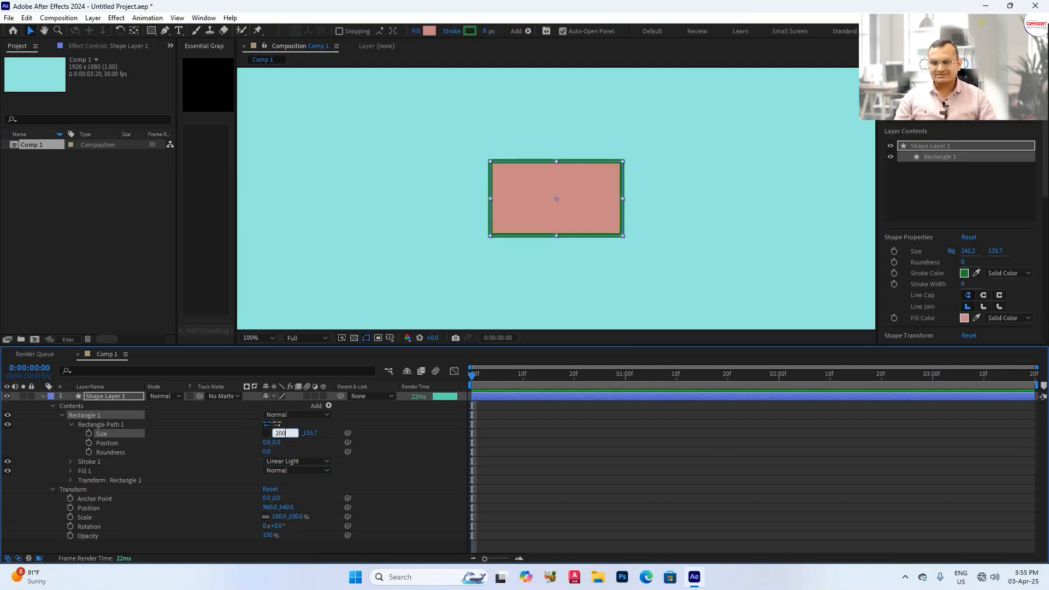
key("Tab")
type("200")
left_click(279, 433)
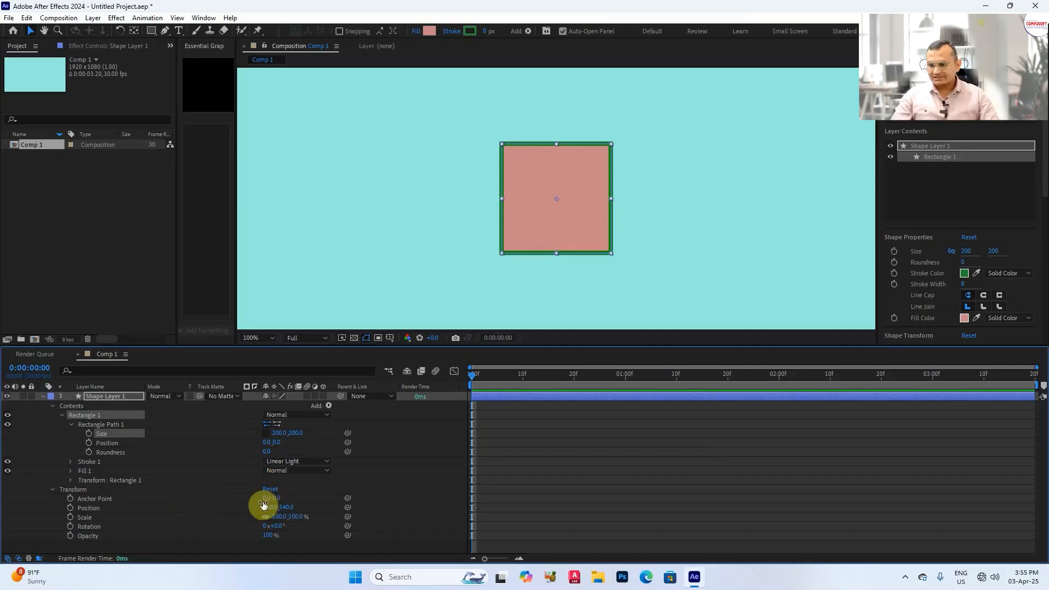
Rotate Rectangle 1 to about 305° in its own transform, and delete the whole shape layer.
left_click(70, 480)
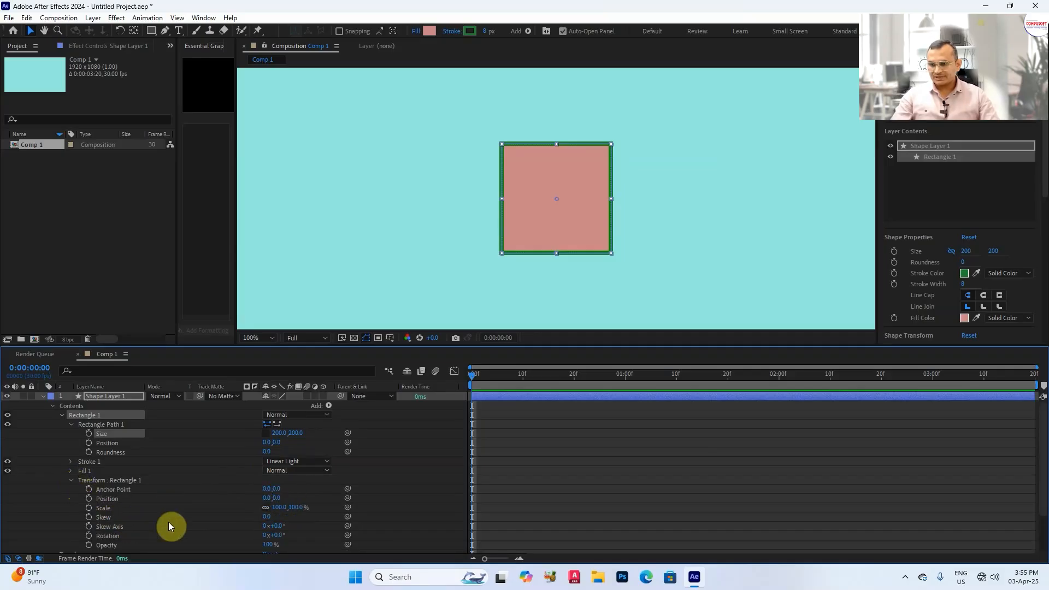
left_click_drag(278, 536, 429, 529)
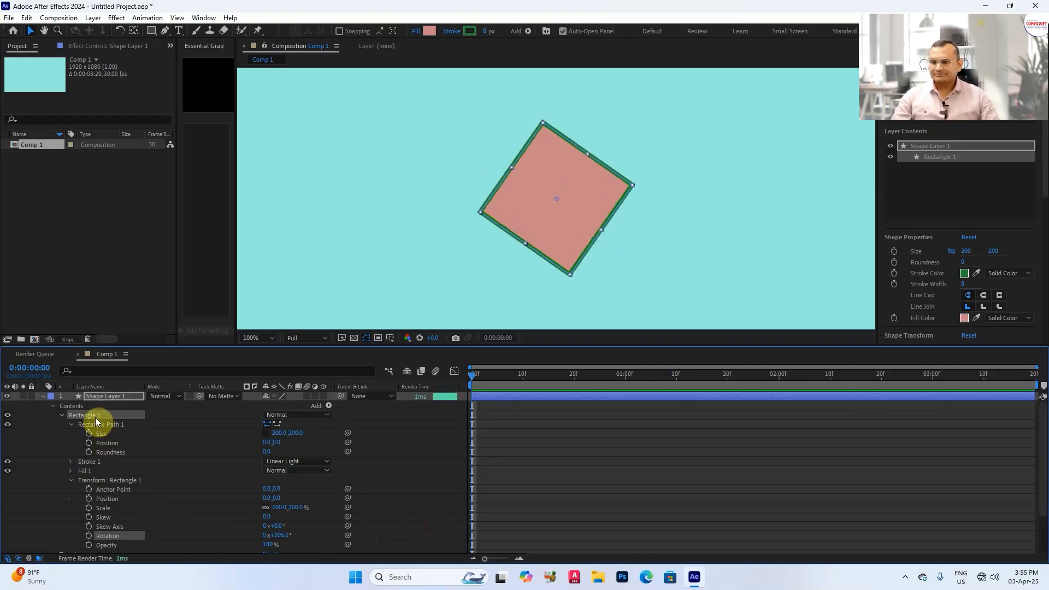
left_click(104, 396)
key("Delete")
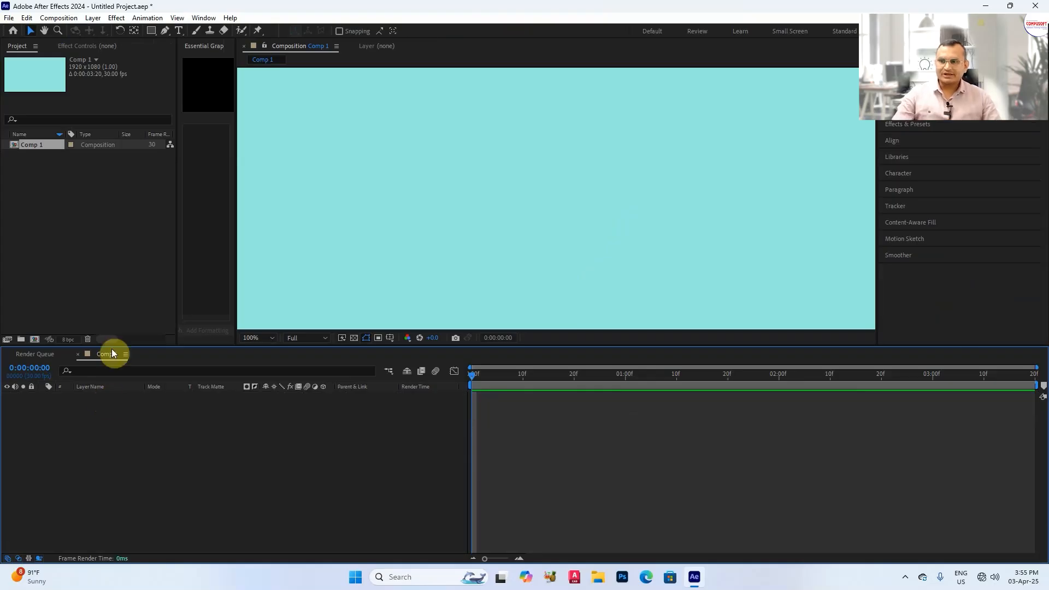
Create a new empty shape layer and add a Rectangle path to its Contents.
right_click(117, 429)
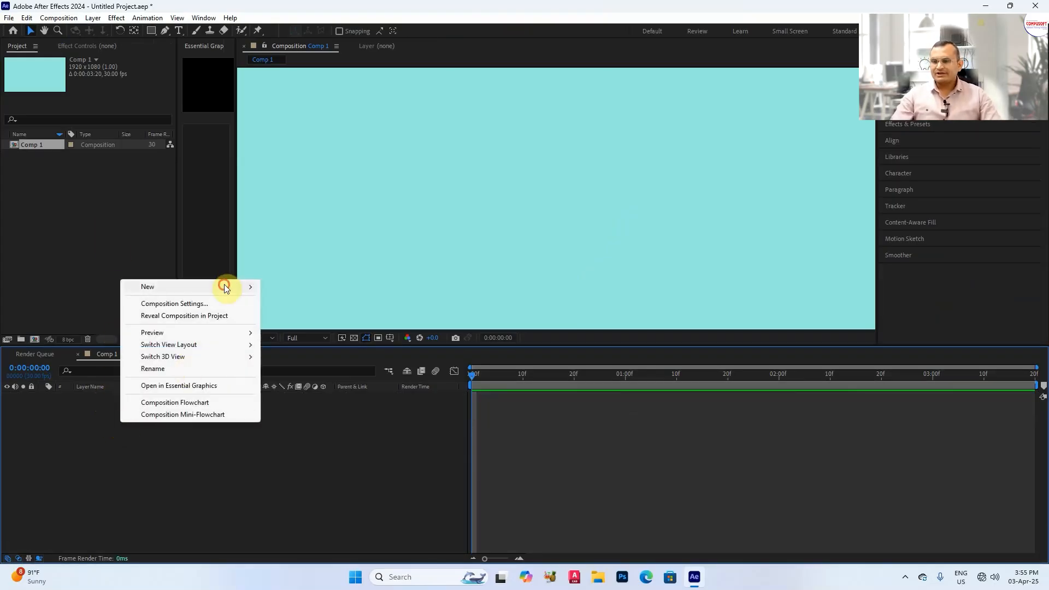
mouse_move(225, 288)
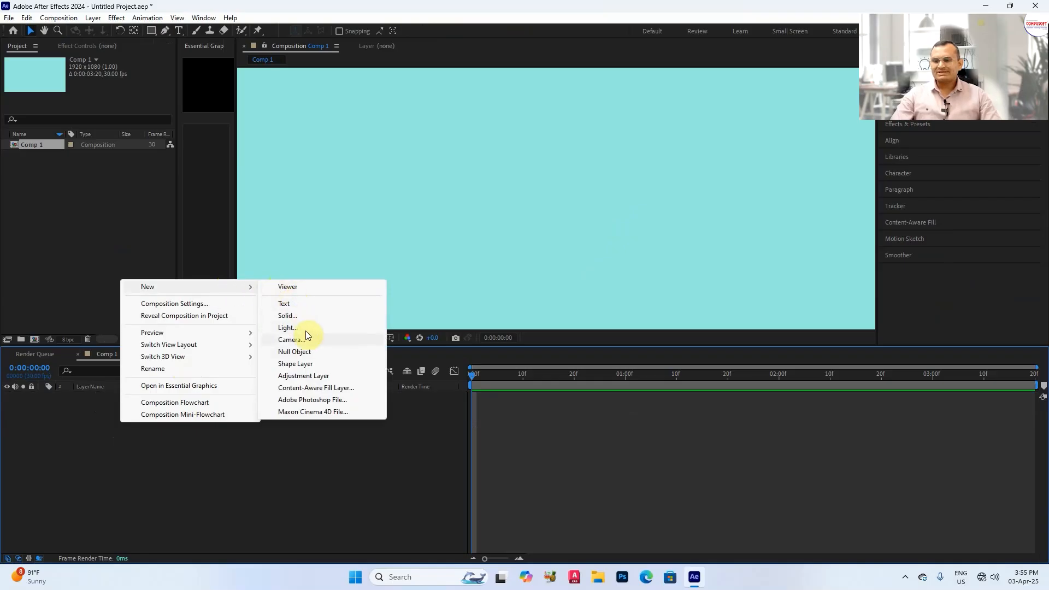
left_click(309, 364)
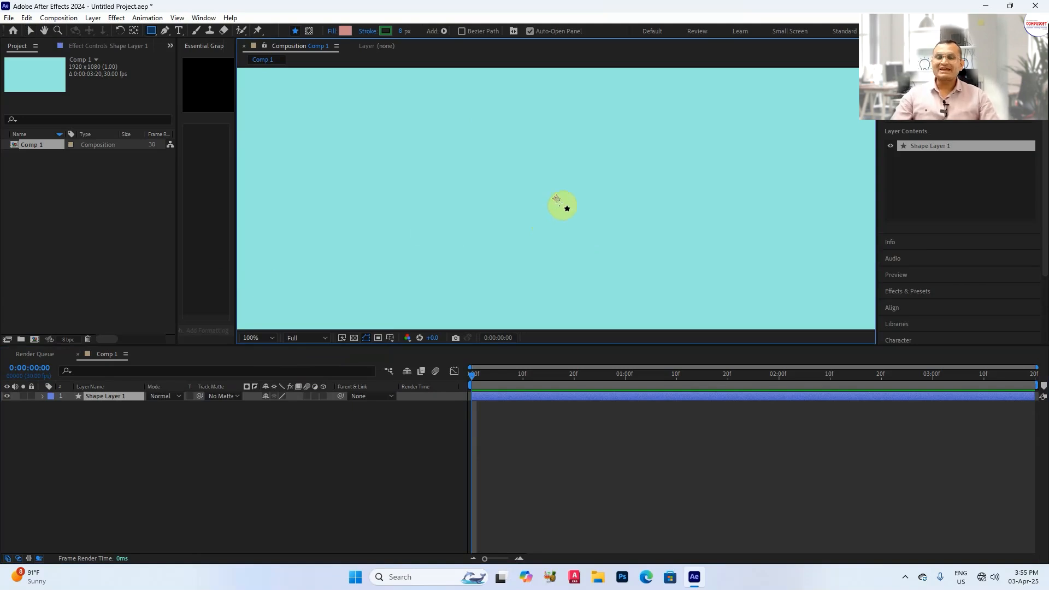
left_click(70, 410)
left_click(44, 394)
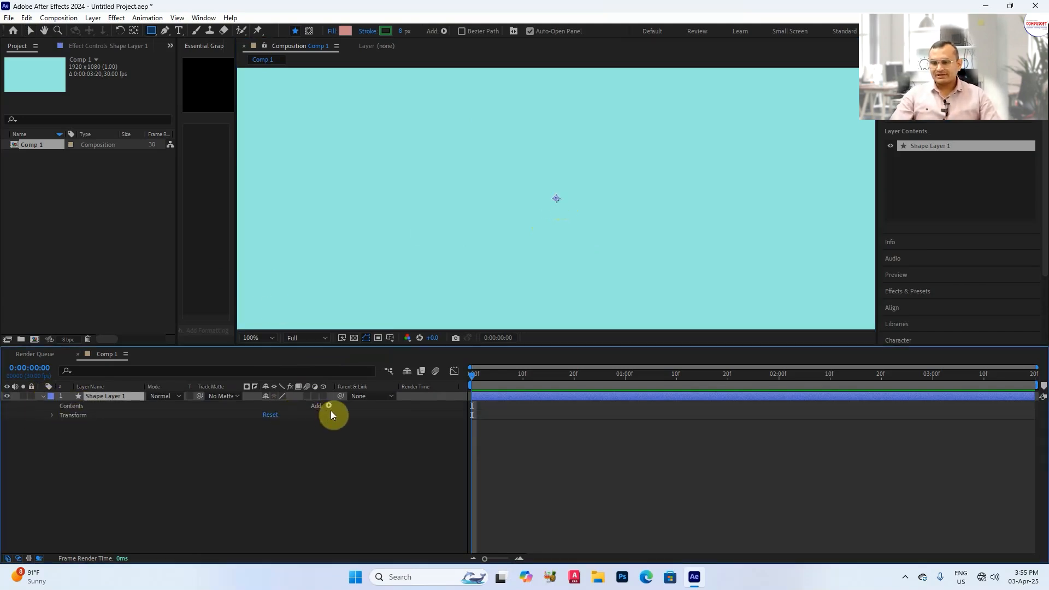
left_click(328, 405)
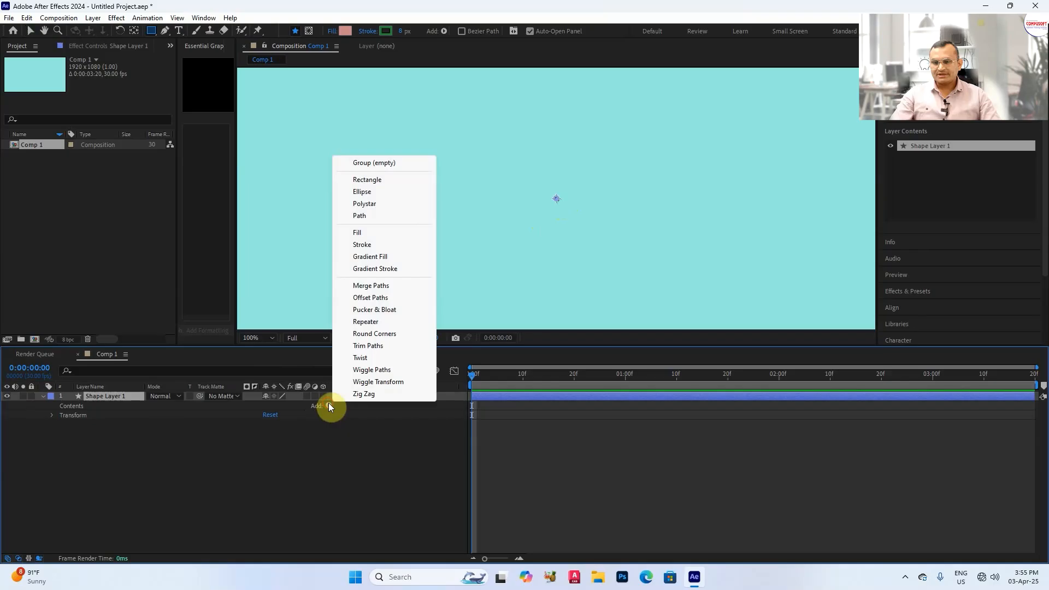
left_click(369, 180)
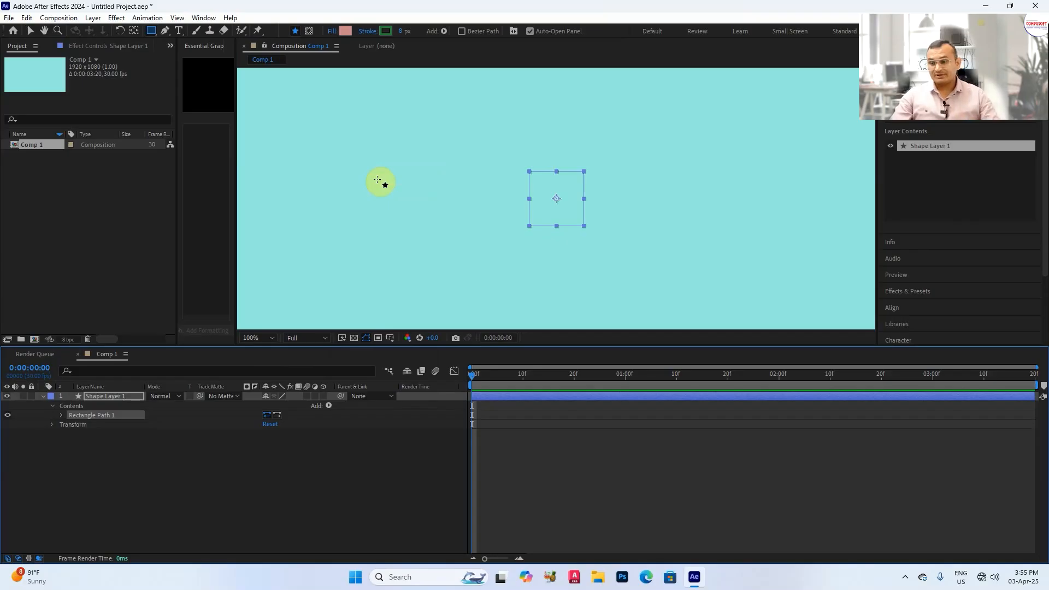
Add a Fill and a Stroke to Shape Layer 1's Contents.
left_click(57, 415)
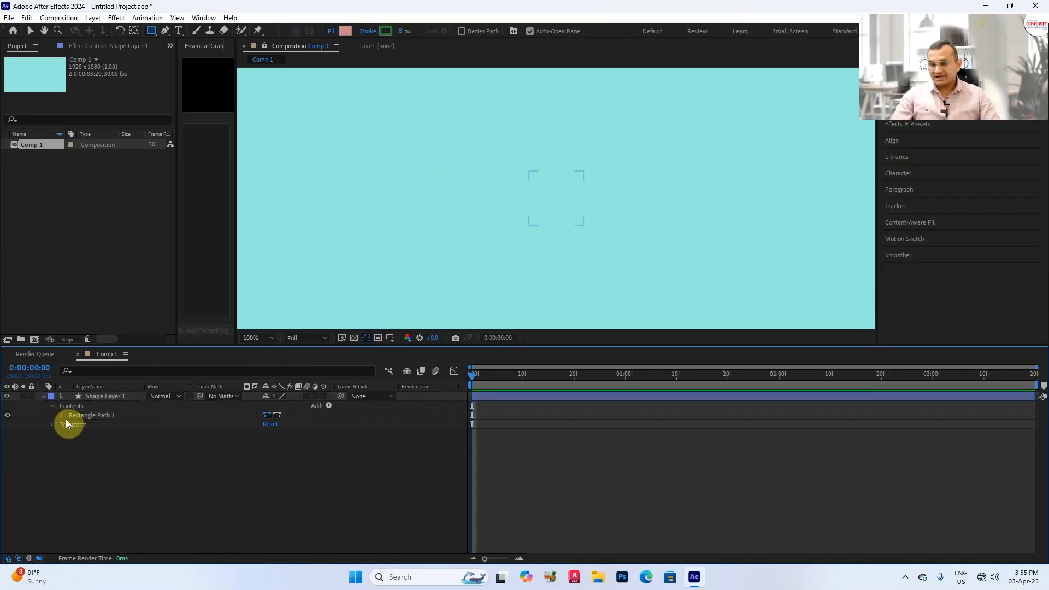
left_click(327, 405)
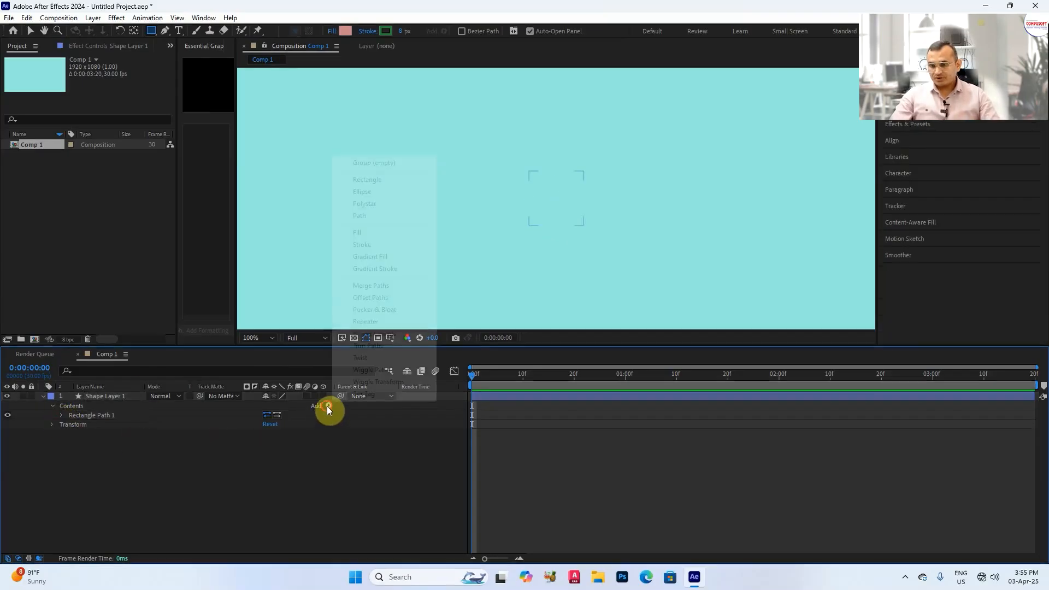
left_click(375, 233)
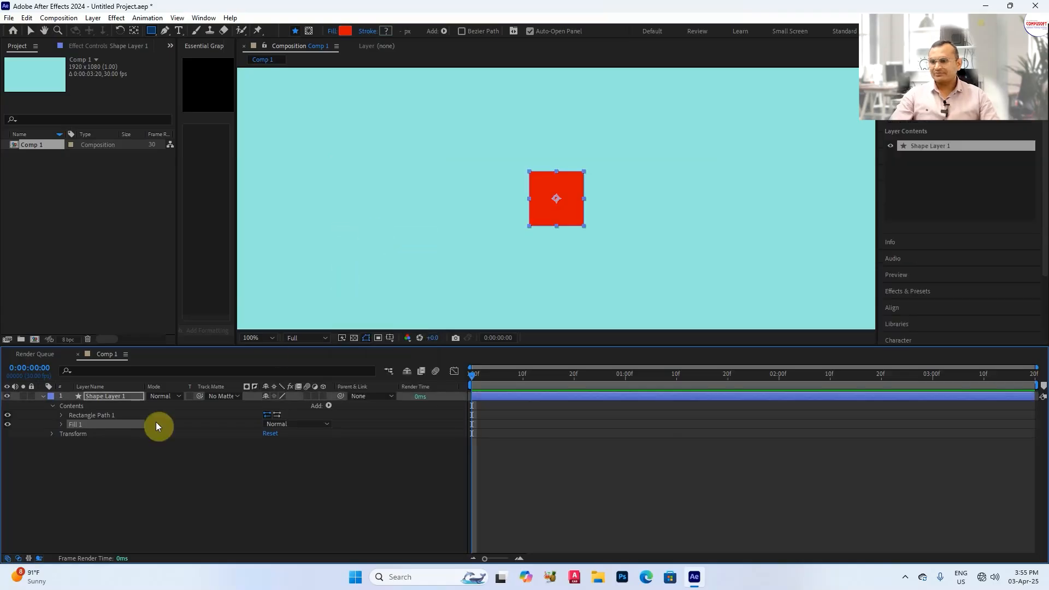
left_click(329, 405)
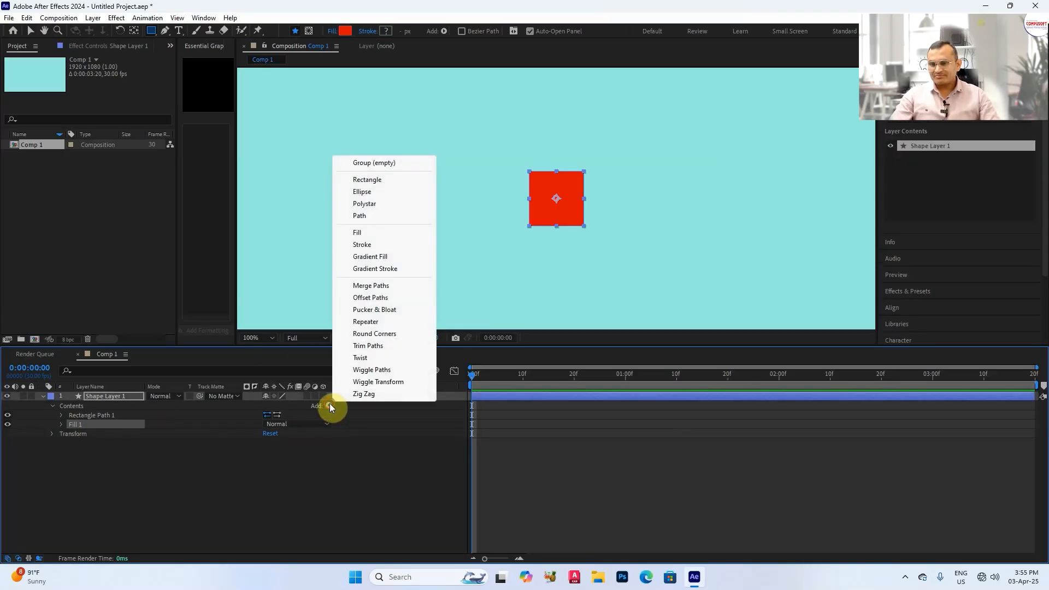
left_click(376, 245)
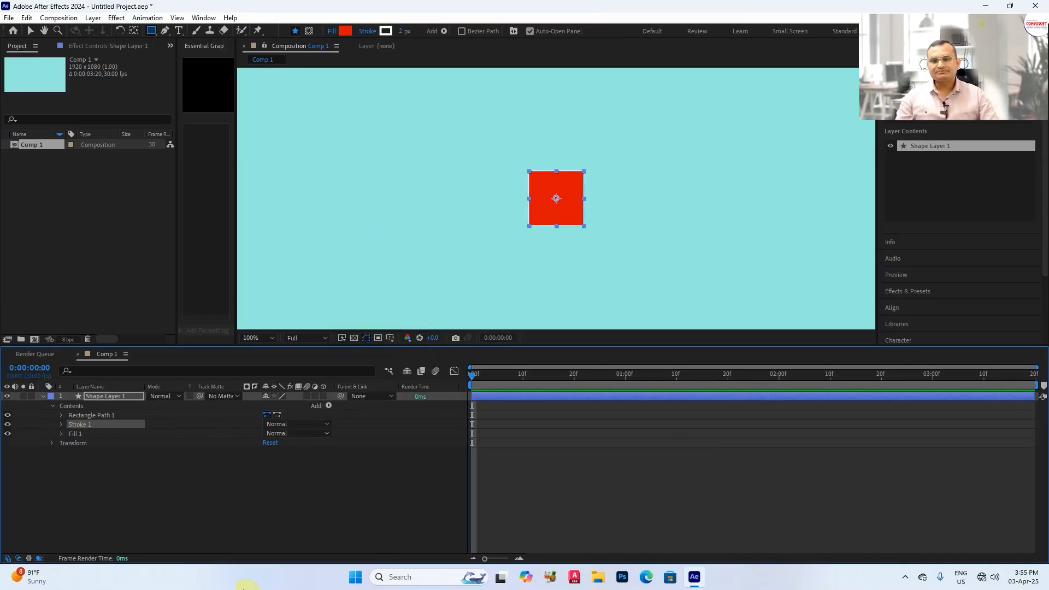
Set Stroke 1's width to 14 and change its color to dark blue.
left_click(62, 426)
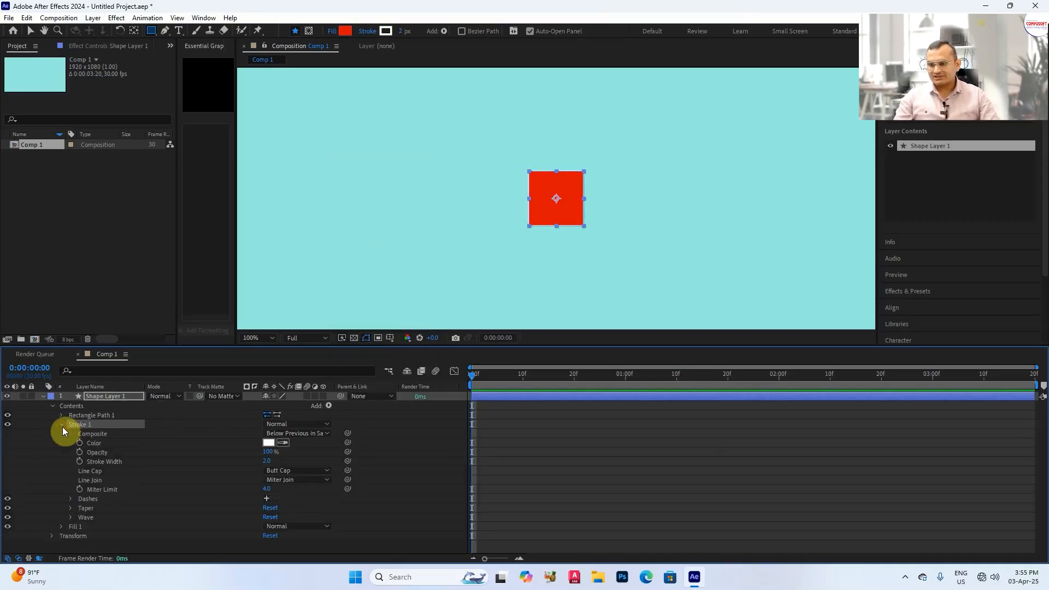
left_click_drag(268, 461, 274, 461)
left_click(268, 443)
left_click(454, 251)
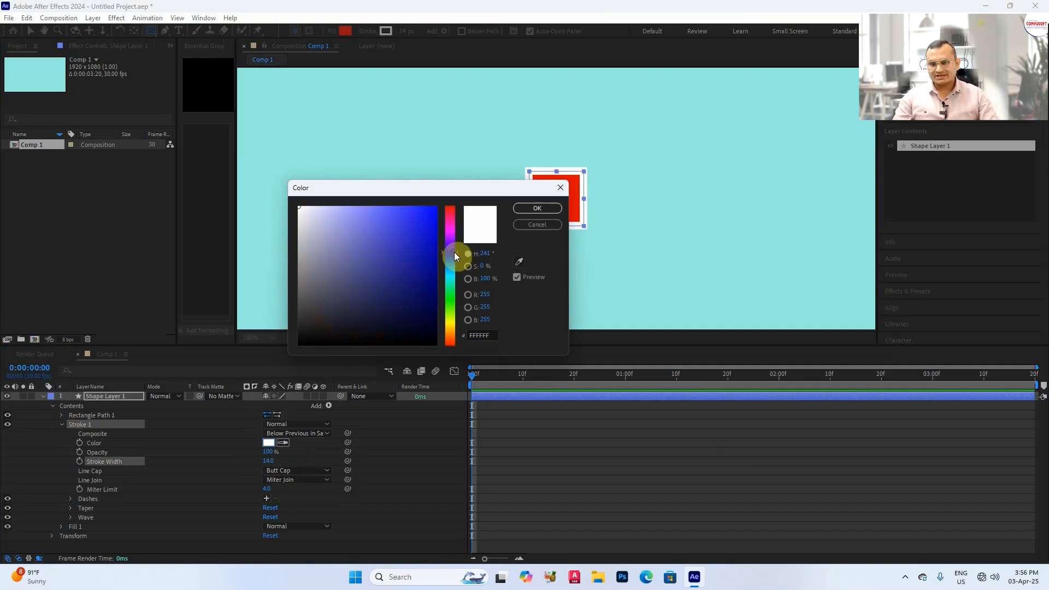
left_click(432, 251)
left_click(524, 208)
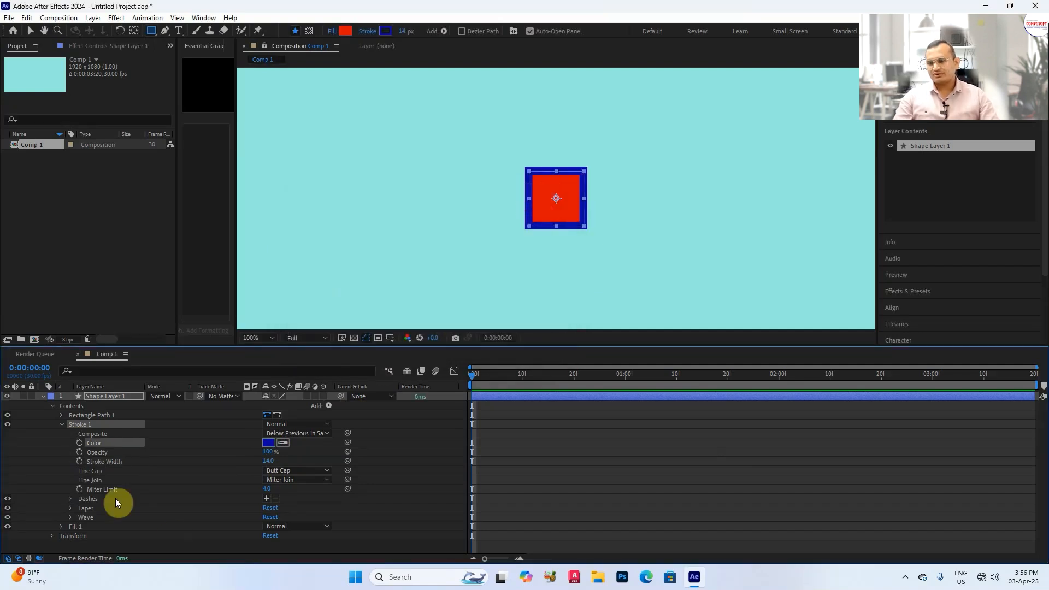
Delete Stroke 1 from the shape layer's contents and undo the deletion.
left_click(80, 422)
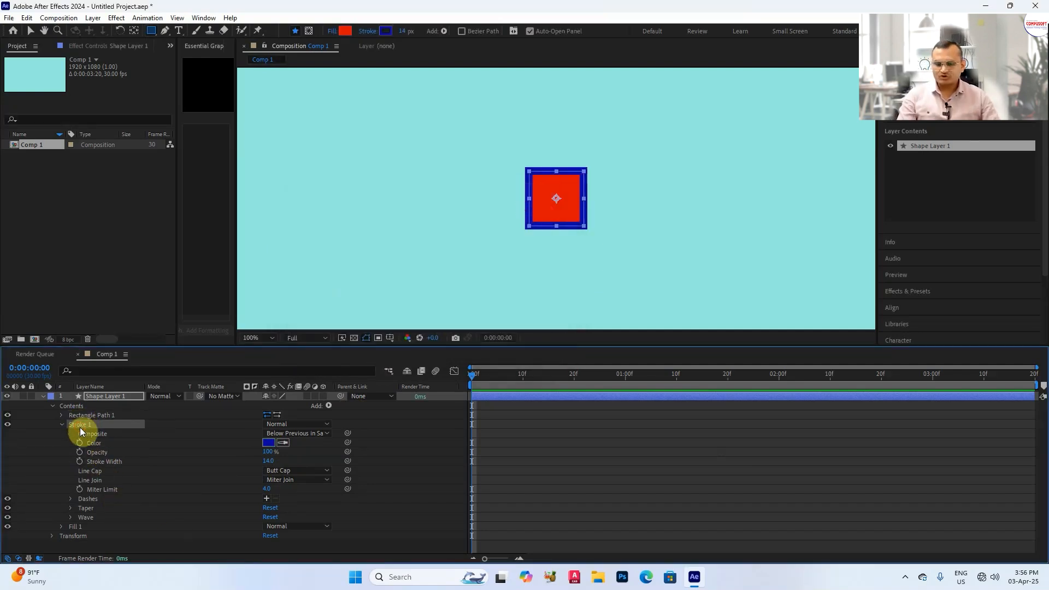
key("Delete")
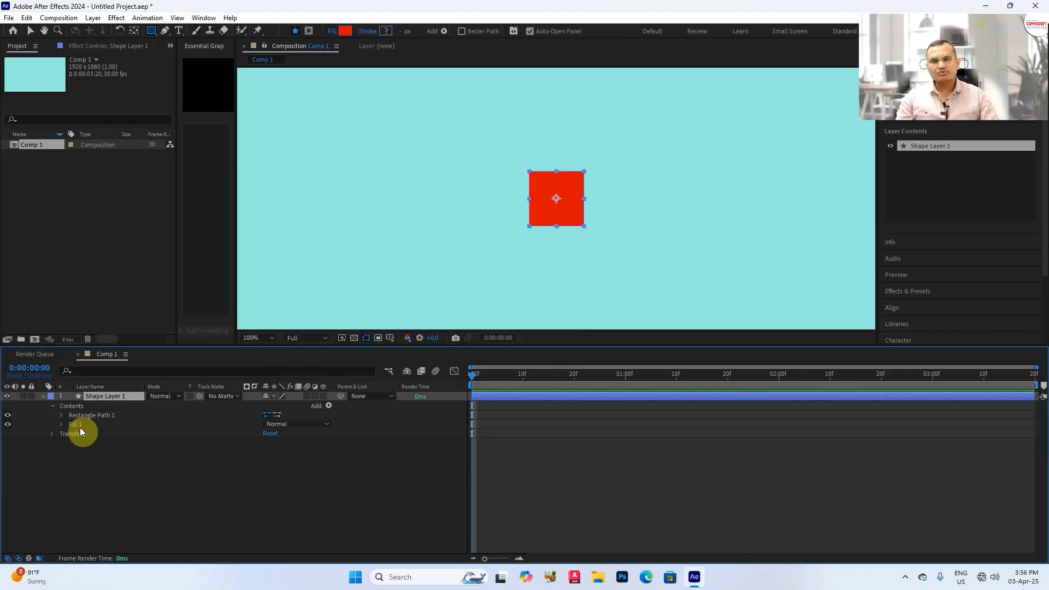
key("ctrl+z")
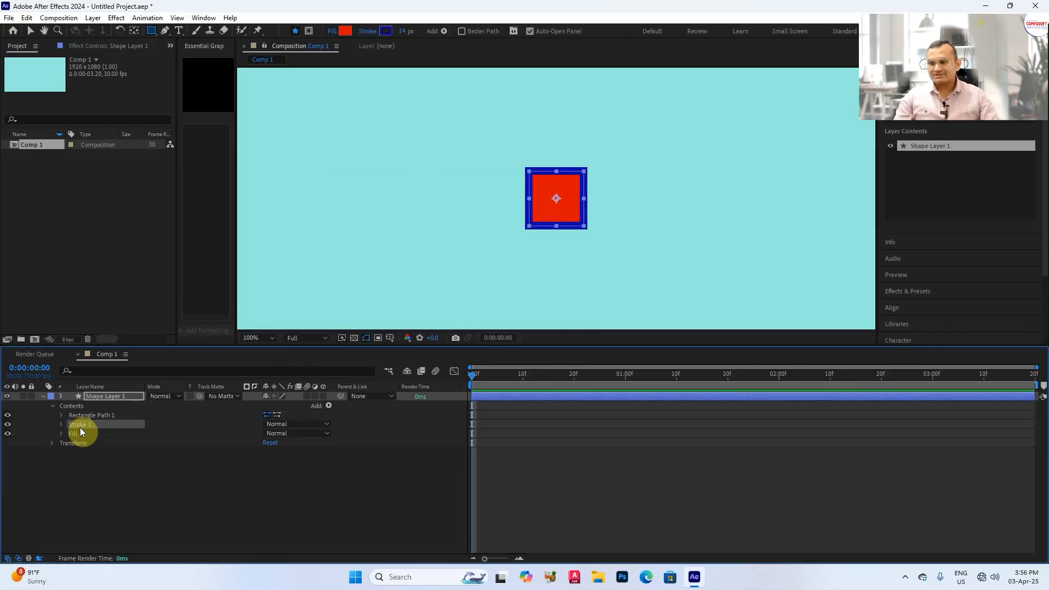
Review the contents that can be added to the shape layer and the expanded properties of Rectangle Path 1, Stroke 1 and Fill 1.
left_click(328, 405)
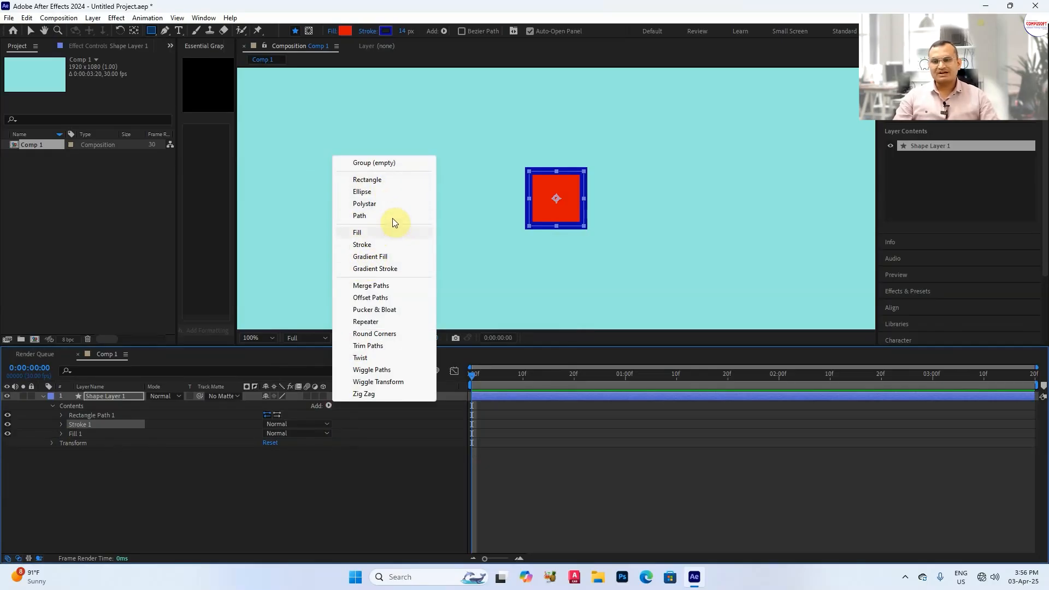
left_click(92, 454)
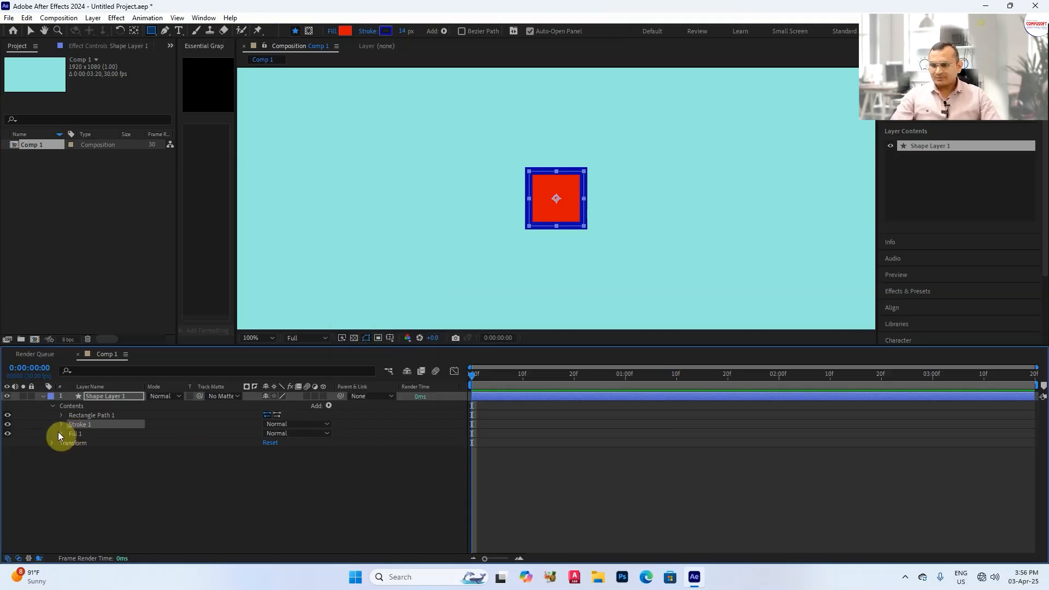
left_click(63, 415)
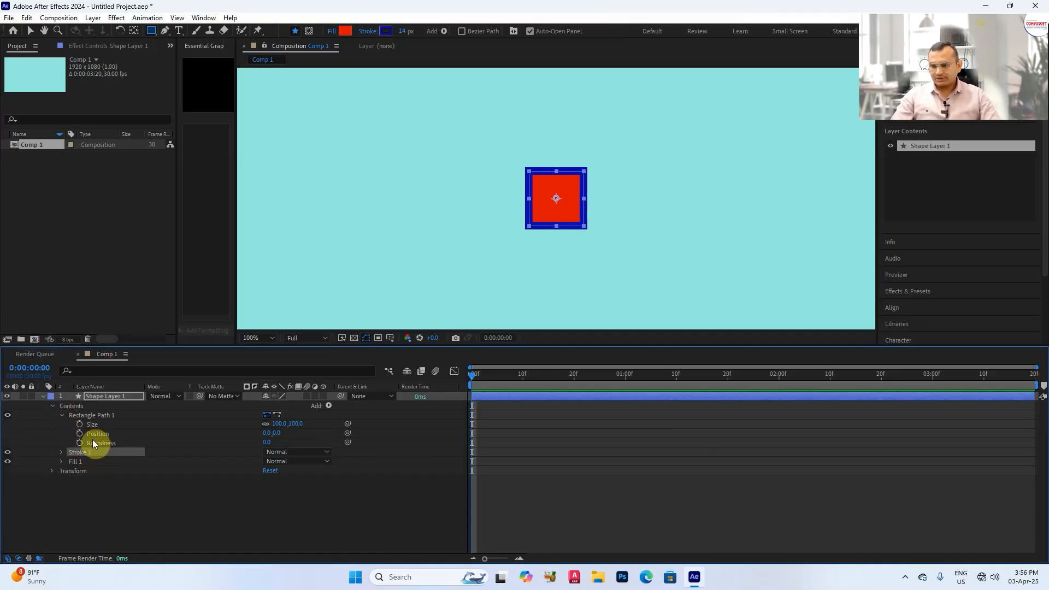
left_click(60, 461)
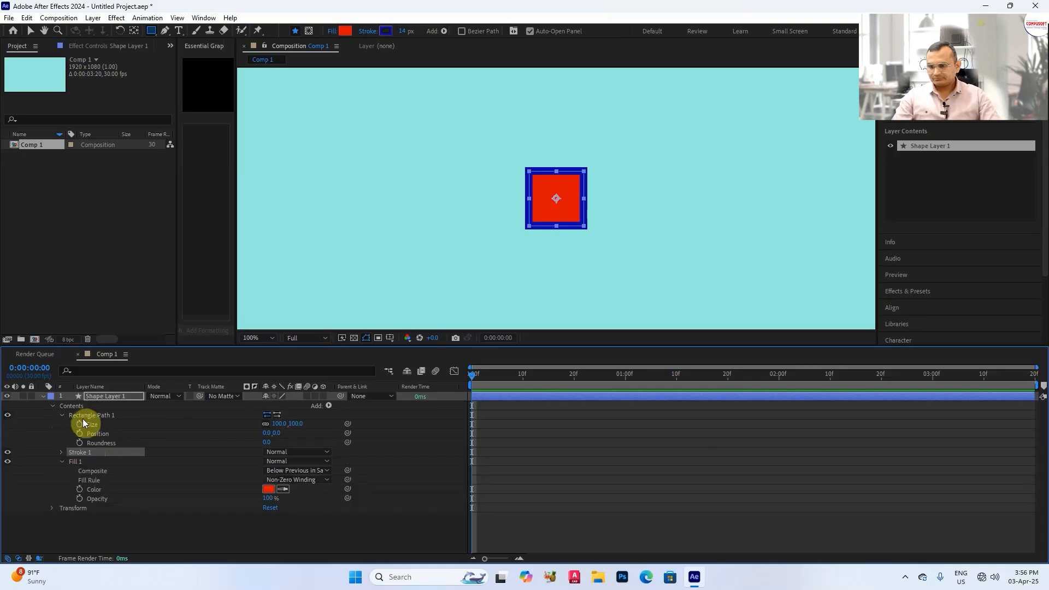
left_click(63, 452)
scroll(309, 480, "down", 1)
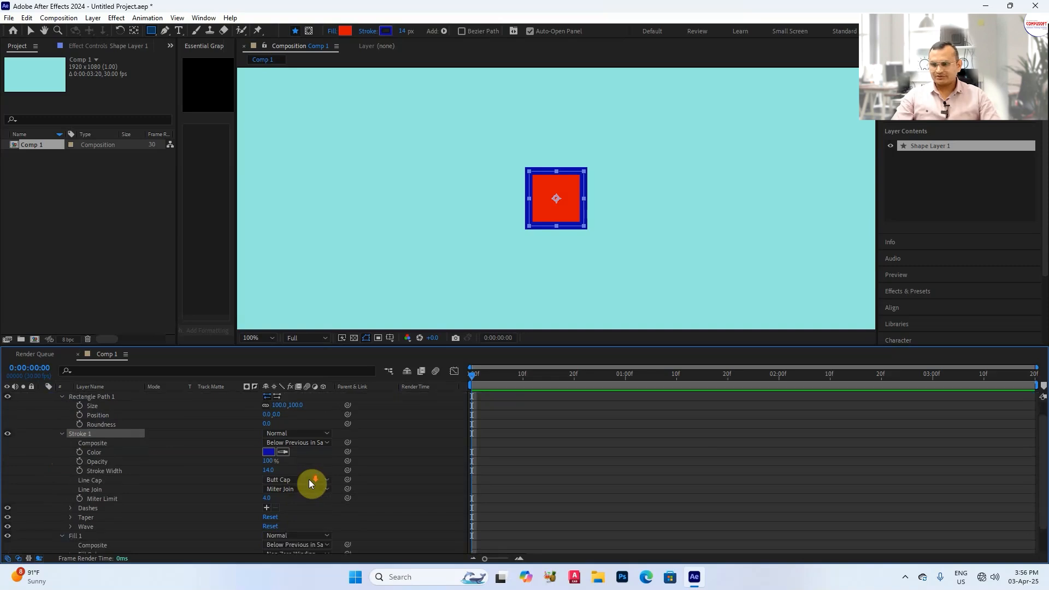
scroll(309, 479, "down", 2)
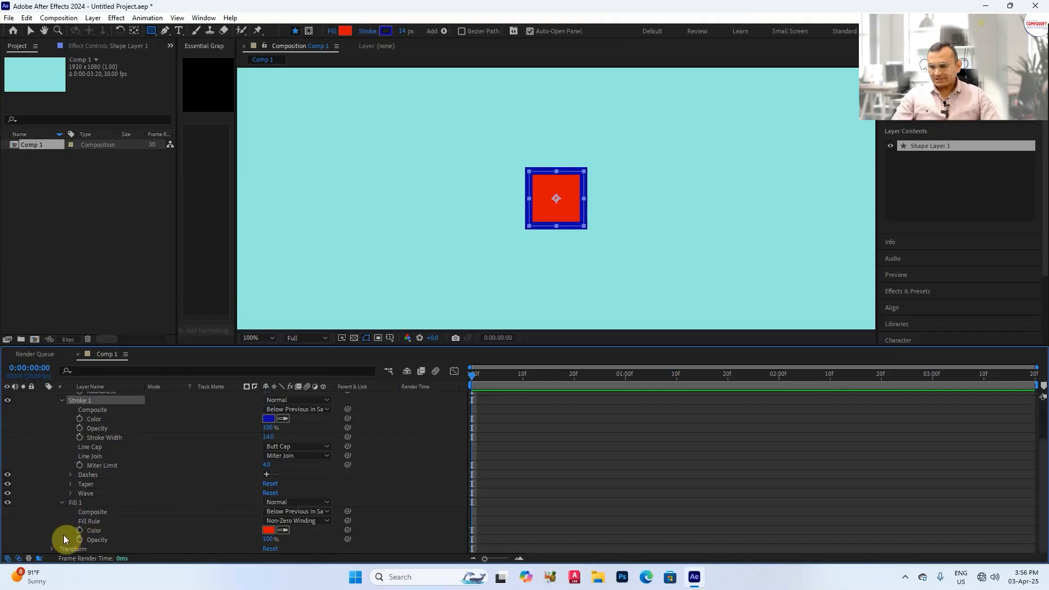
Expand the layer's Transform group and move the anchor point to the middle of the square's left edge, at about -49, 0.
left_click(52, 548)
scroll(99, 533, "down", 3)
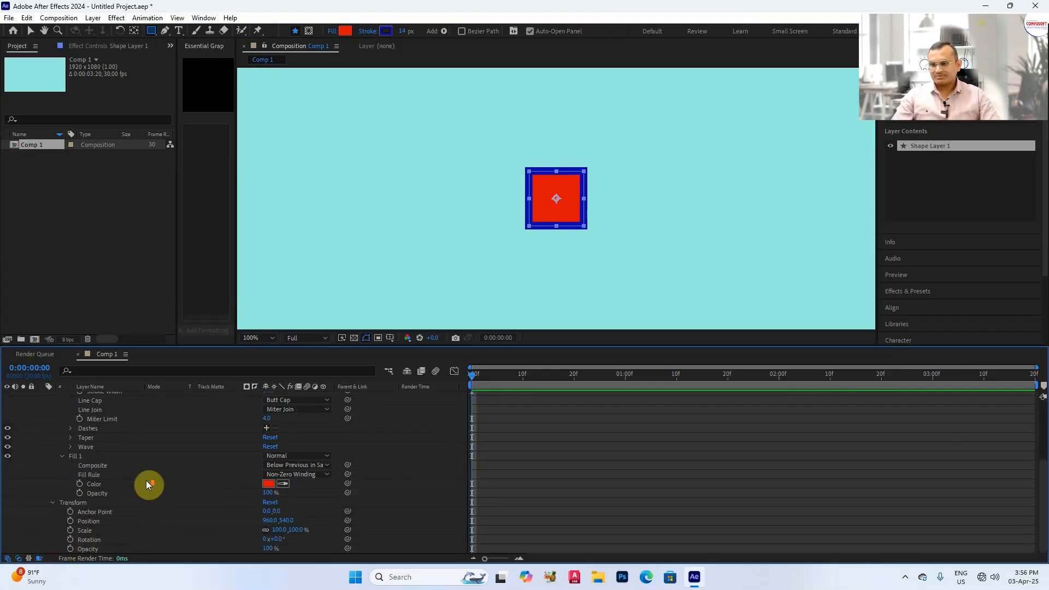
left_click(89, 520)
left_click(84, 531)
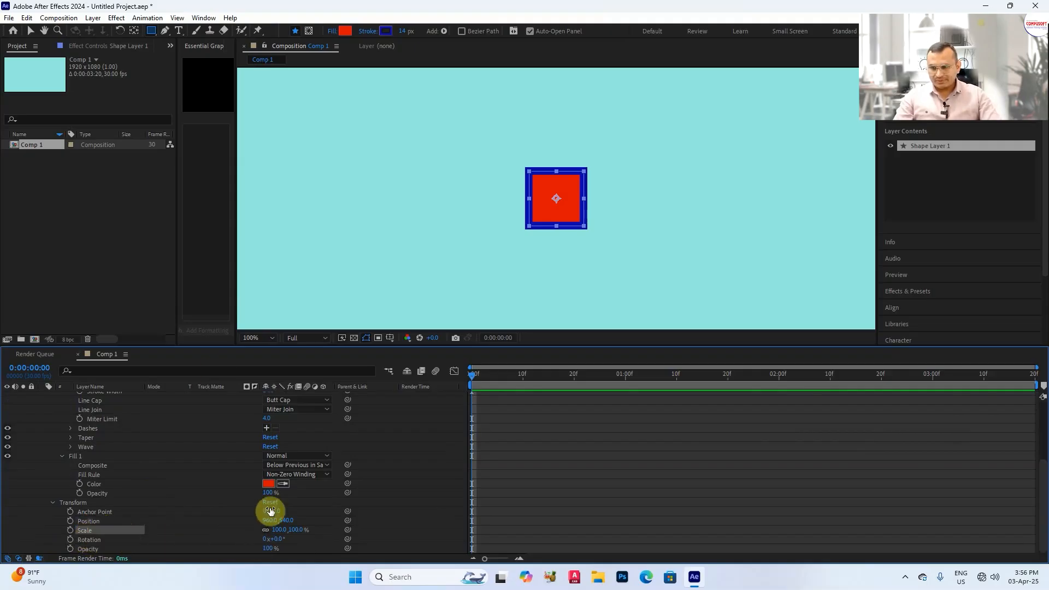
left_click(134, 30)
left_click(555, 199)
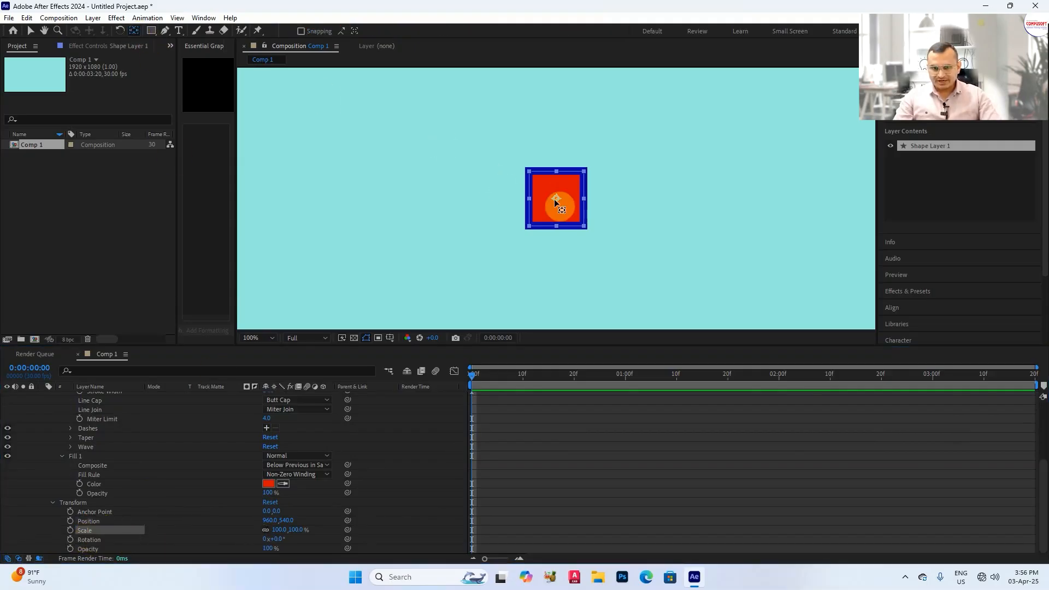
left_click_drag(555, 201, 532, 201)
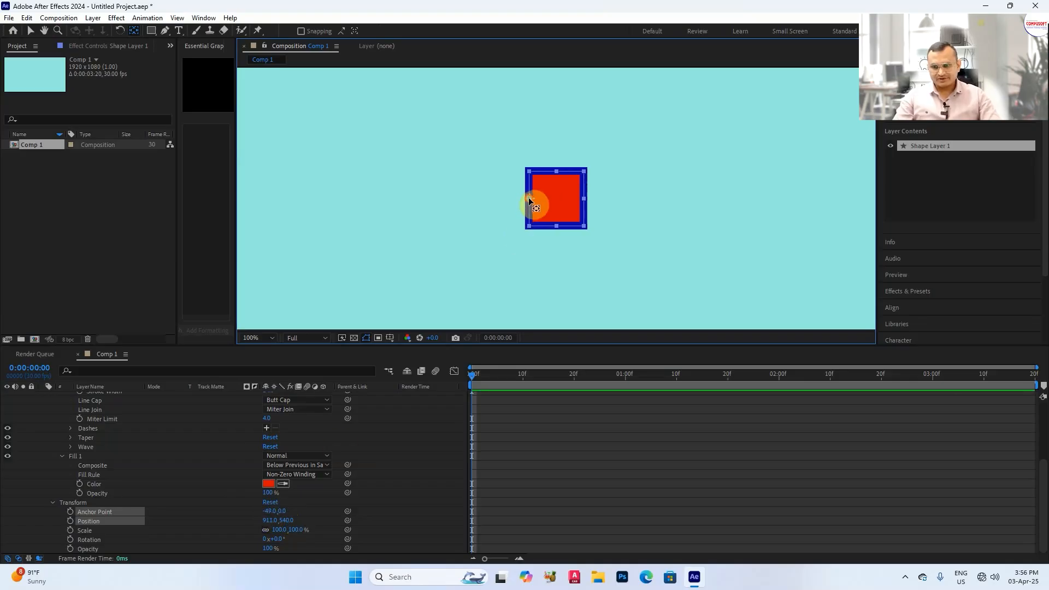
Unlink the layer's scale proportions and stretch its horizontal scale to about 397% at frame 20.
left_click(264, 530)
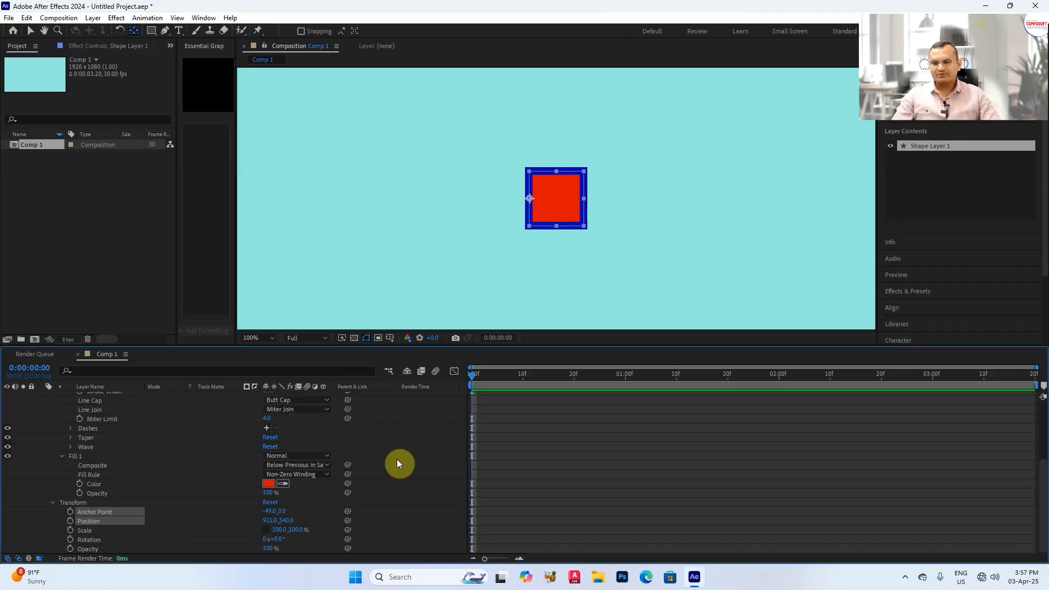
left_click_drag(479, 373, 573, 374)
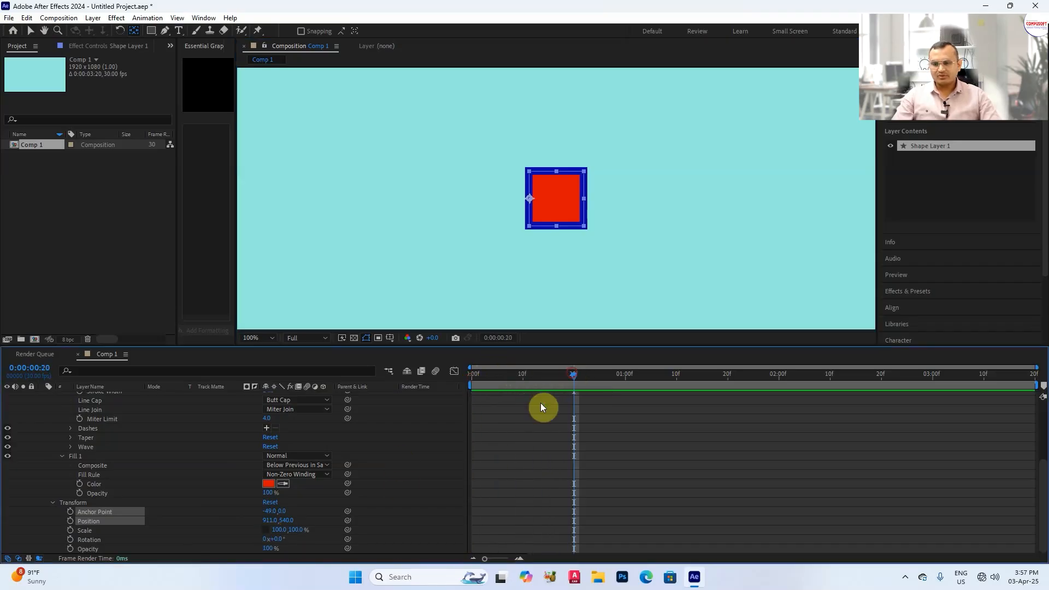
left_click_drag(280, 529, 410, 498)
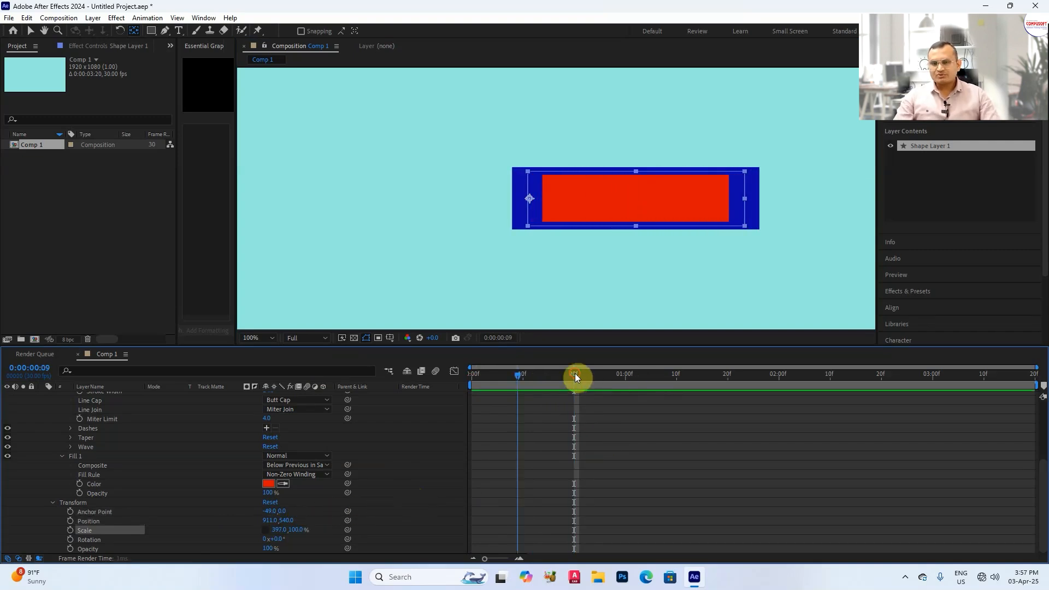
At the first frame, move the layer to X position 876 and keyframe its scale with the horizontal value at 181%.
key("Home")
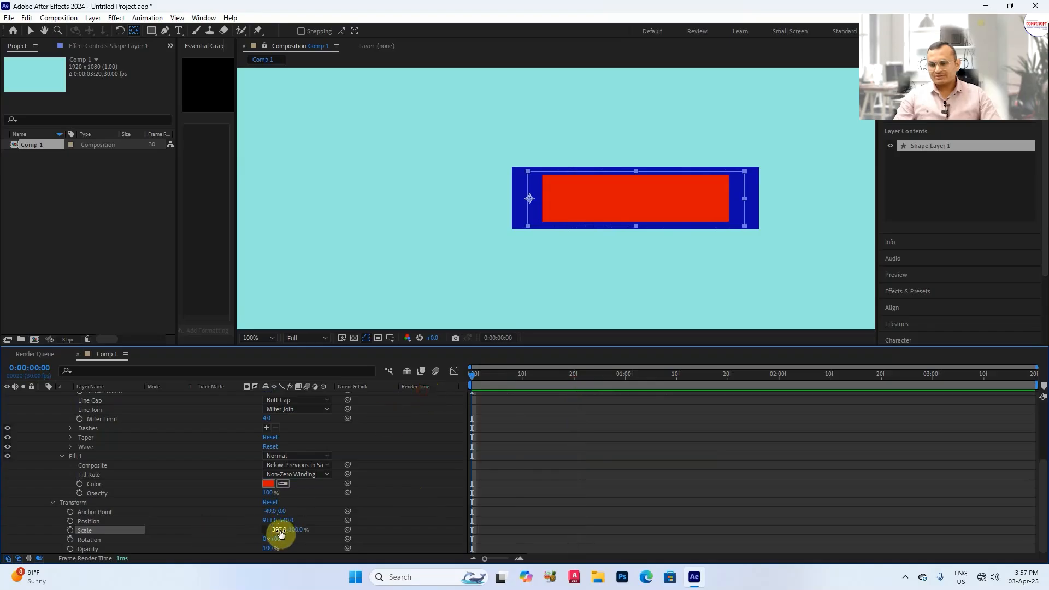
mouse_move(268, 521)
left_mouse_down()
mouse_move(246, 520)
mouse_move(262, 522)
left_mouse_up()
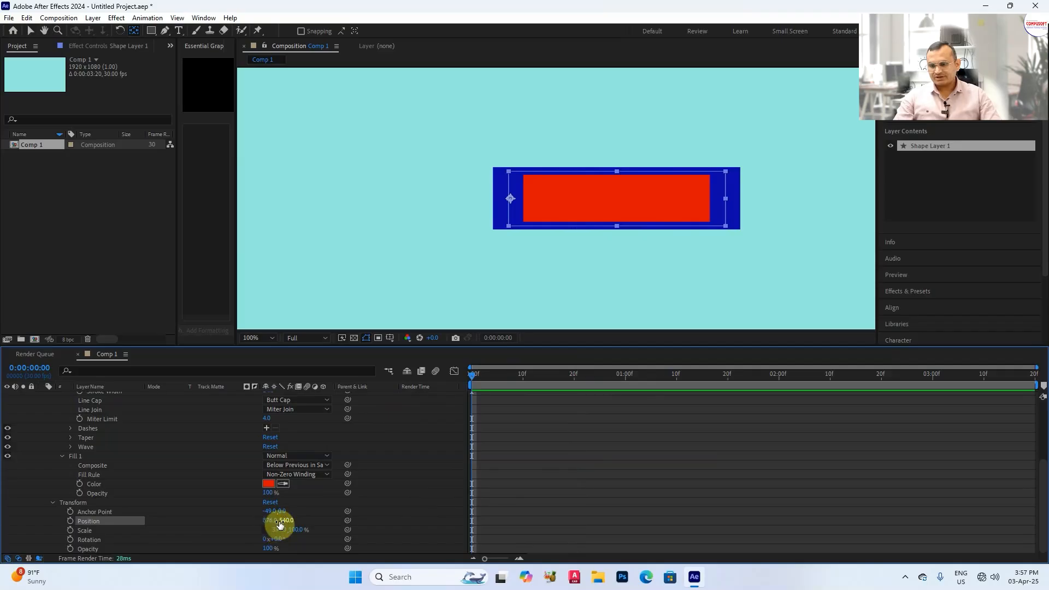
left_click_drag(279, 533, 146, 524)
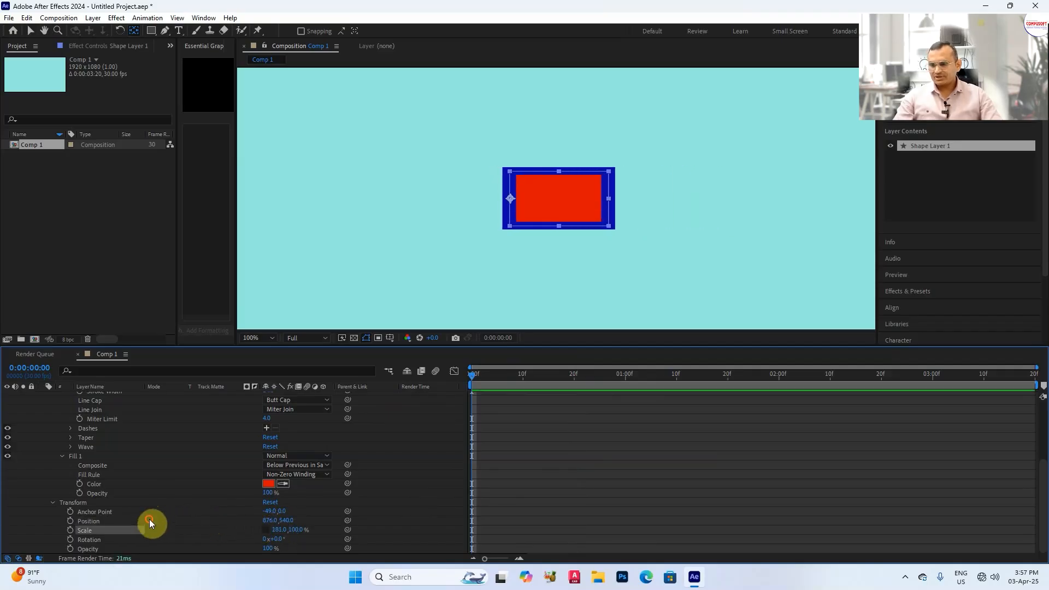
left_click(70, 530)
Set the layer's horizontal scale to about 237% at frame 15 and preview the animation from the start.
left_click_drag(473, 375, 548, 375)
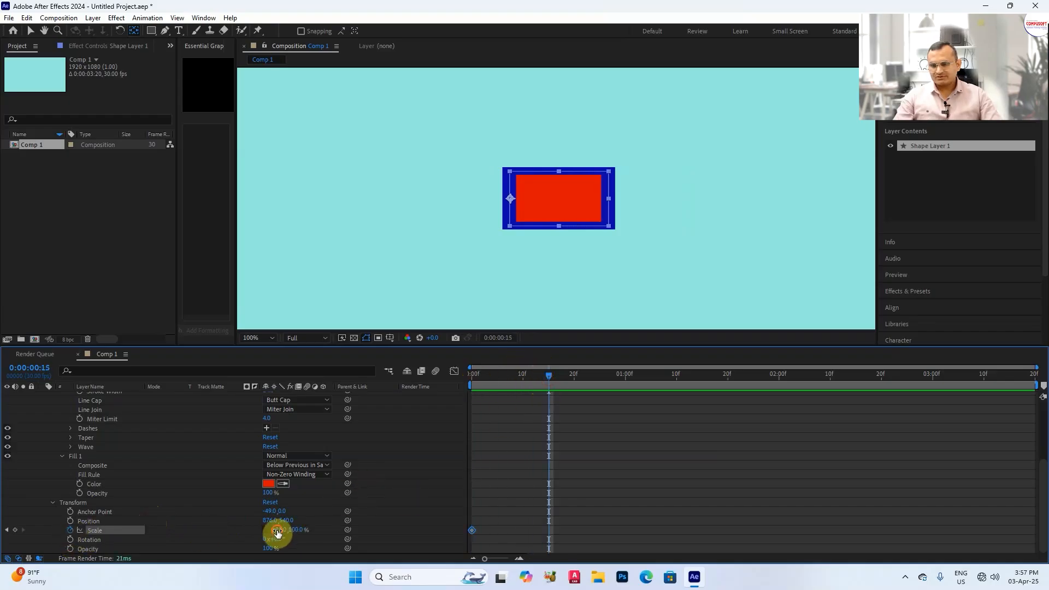
left_click_drag(277, 529, 299, 521)
left_click_drag(548, 381, 457, 382)
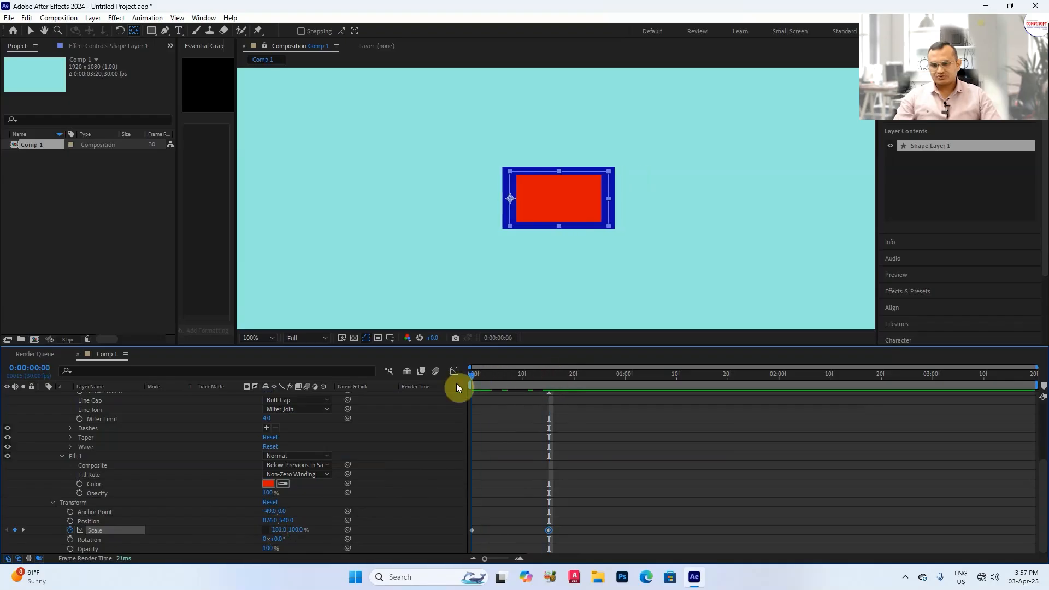
key("space")
key("space")
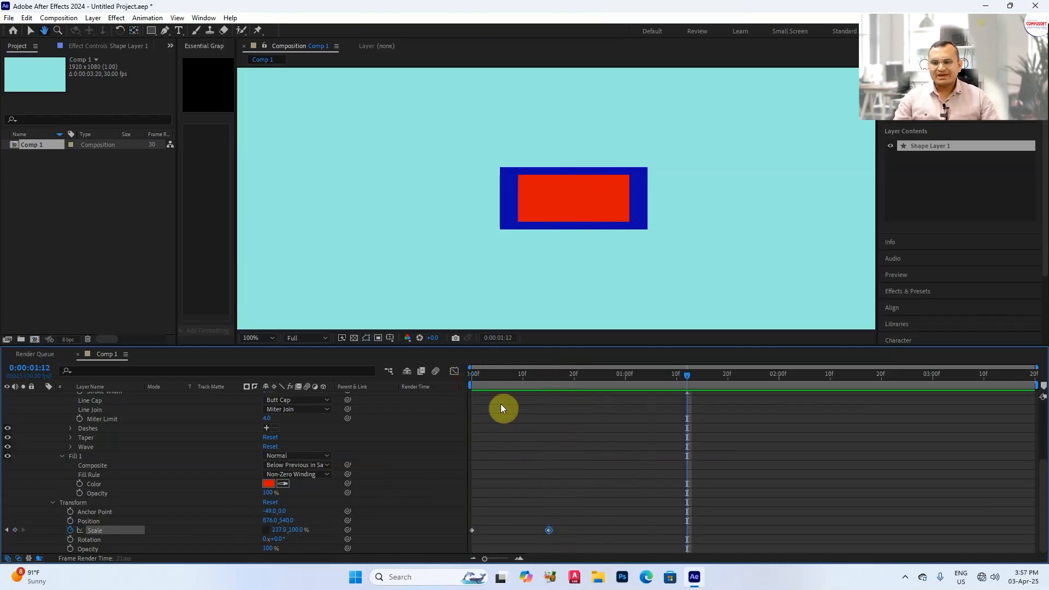
Unlink Rectangle Path 1's size proportions, set its size to about 139 by 153 px, and return to the first frame.
scroll(606, 469, "up", 4)
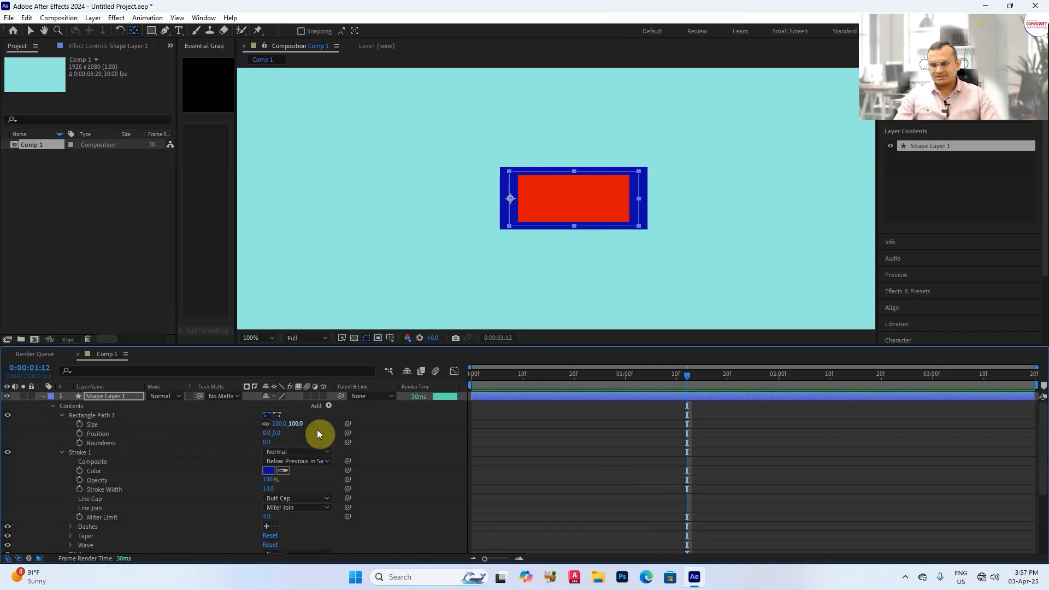
left_click(266, 424)
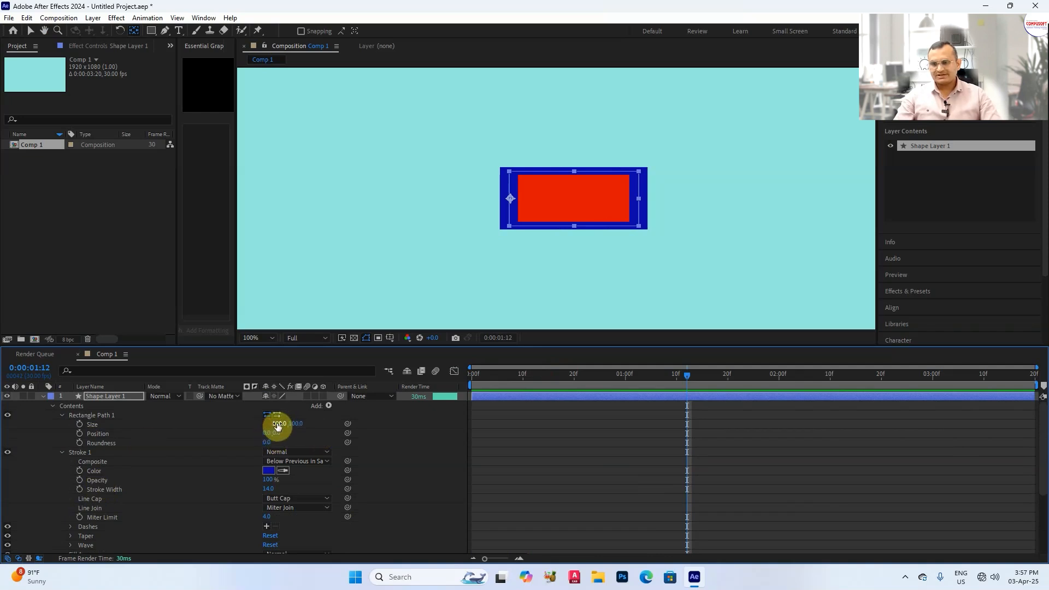
left_click_drag(277, 423, 324, 424)
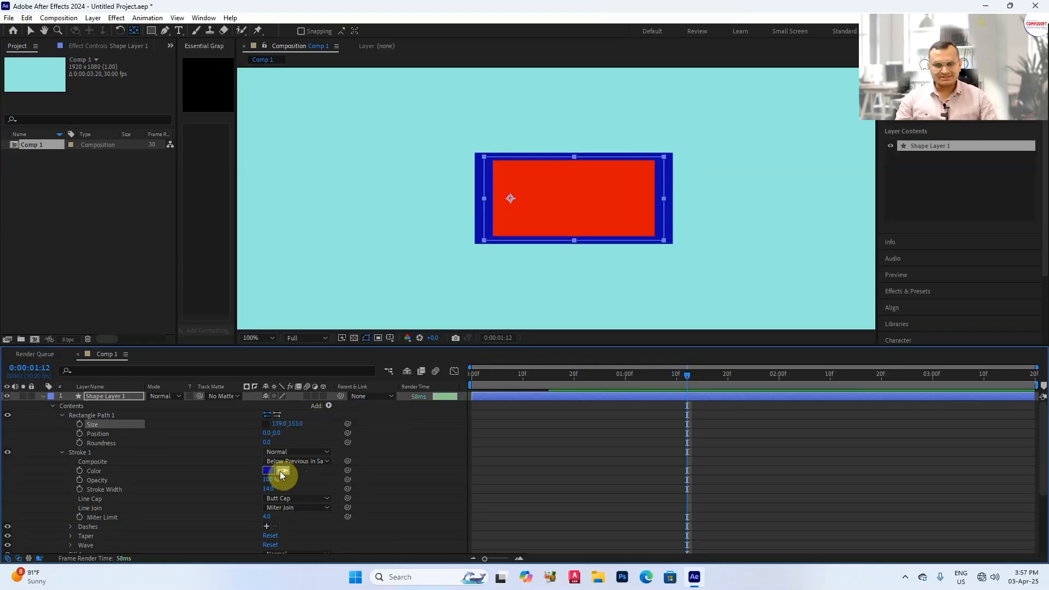
left_click_drag(690, 376, 482, 401)
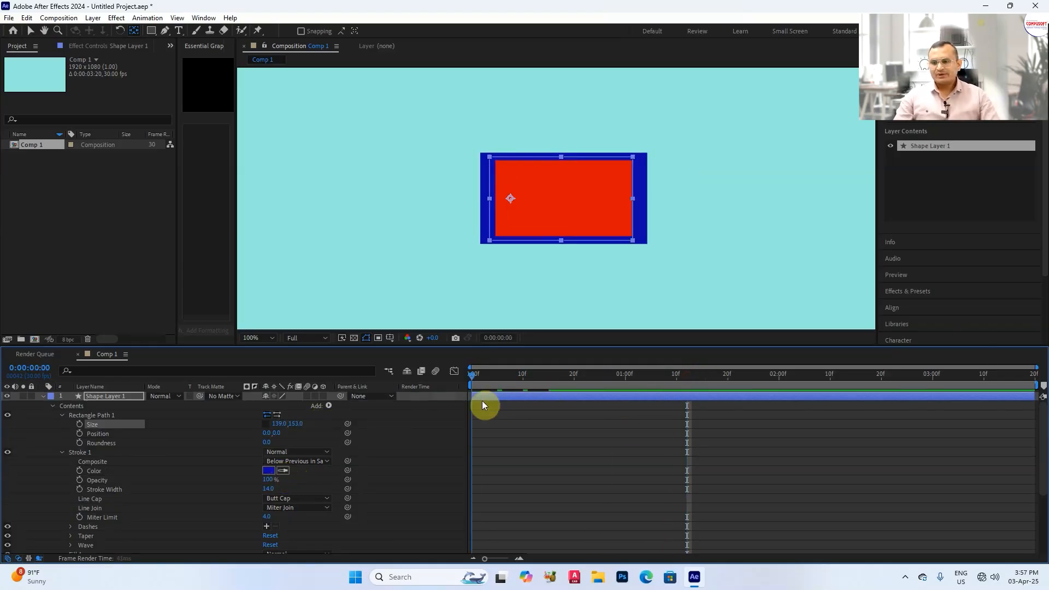
left_click(121, 396)
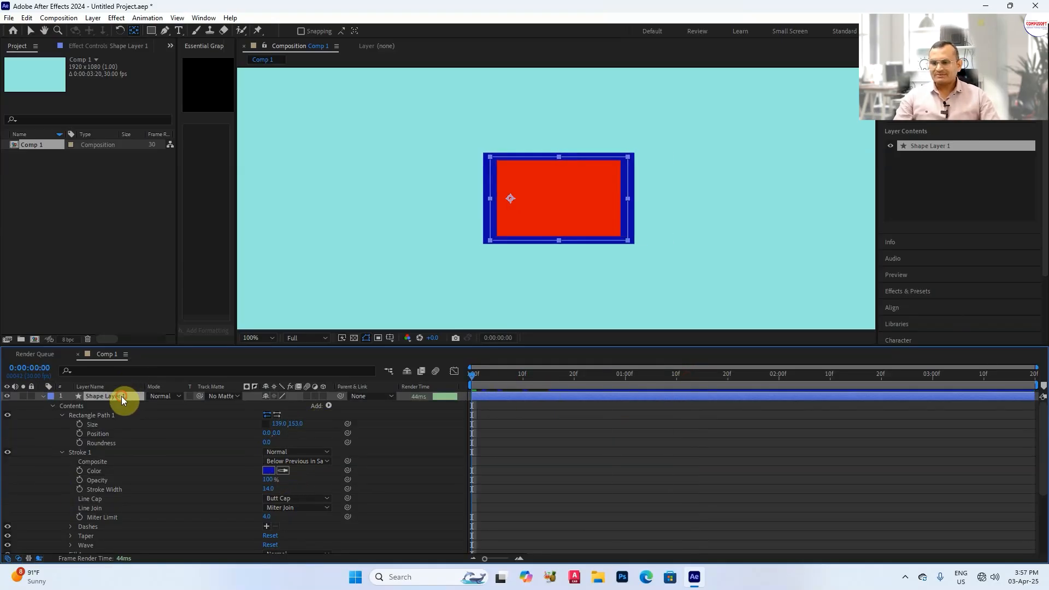
Delete Rectangle Path 1, Stroke 1 and Fill 1 from the shape layer's contents.
left_click(100, 416)
left_click(77, 407)
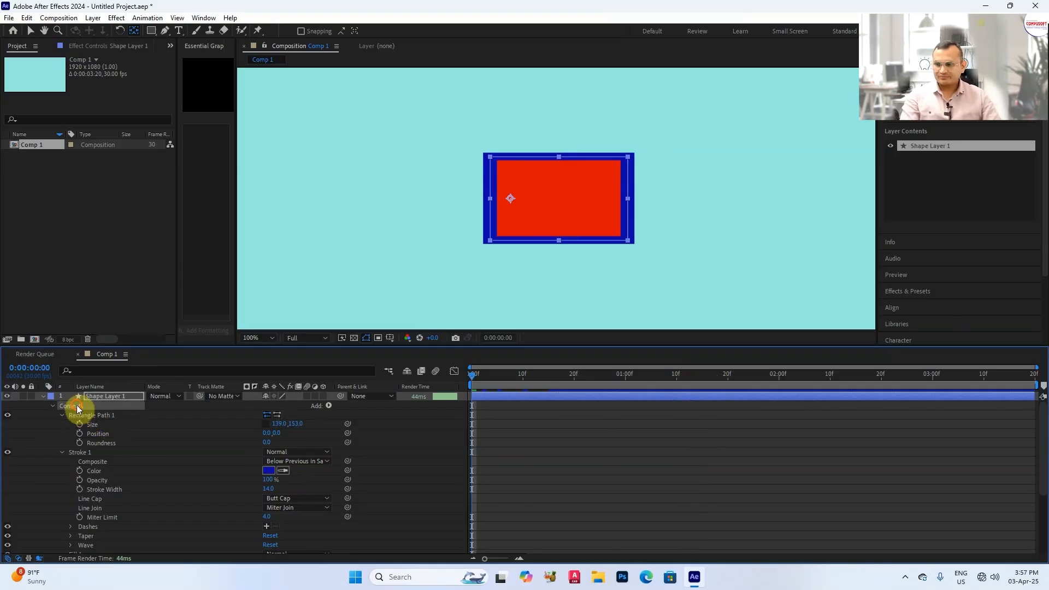
left_click(83, 415)
key("Delete")
left_click(83, 415)
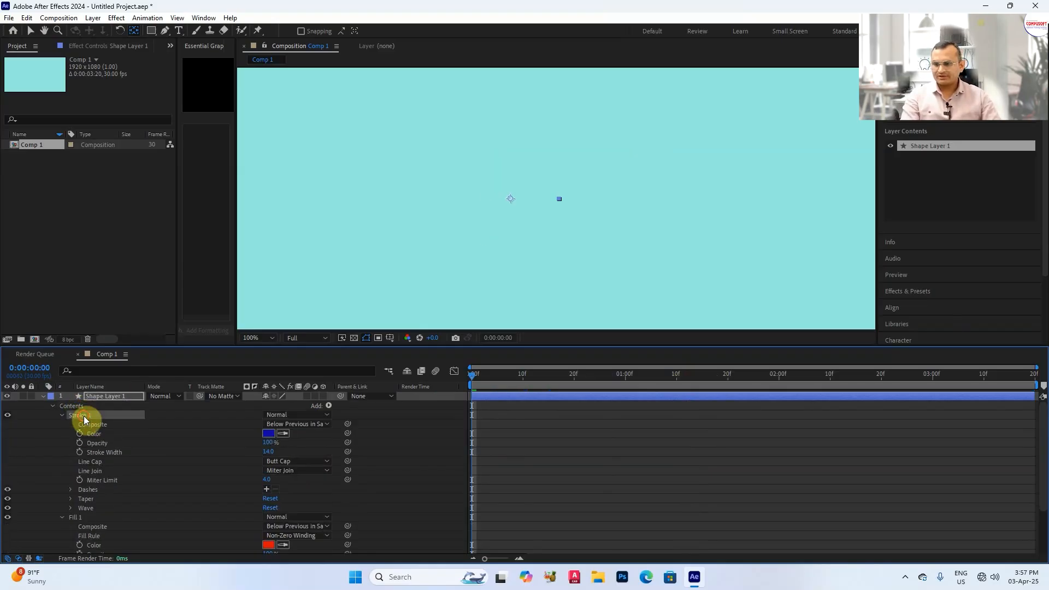
key("Delete")
left_click(84, 415)
key("Delete")
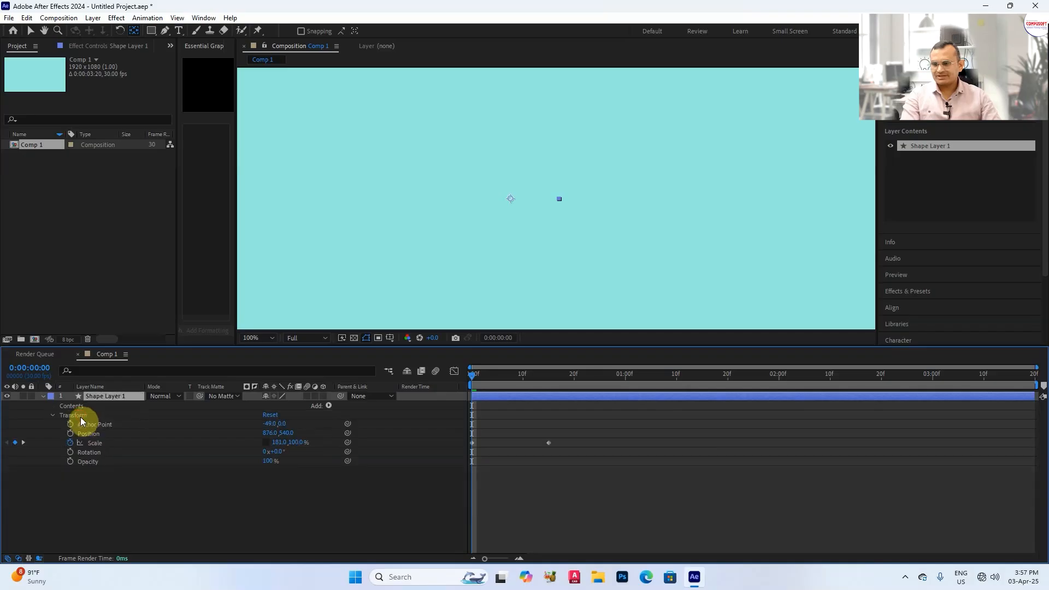
Try to delete the shape layer's Transform group, and undo that deletion.
left_click(79, 417)
key("Delete")
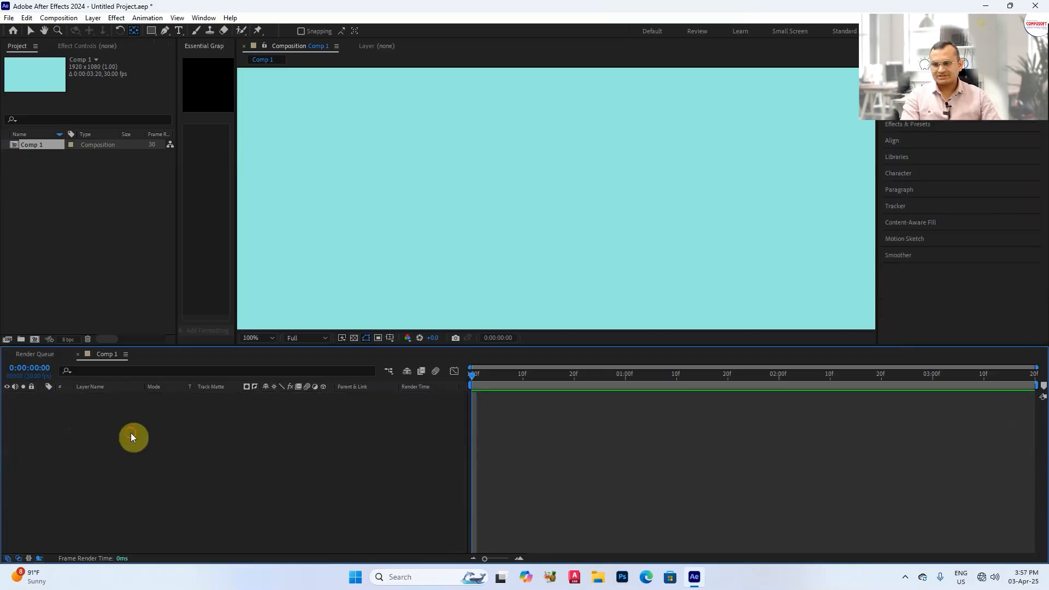
key("ctrl+z")
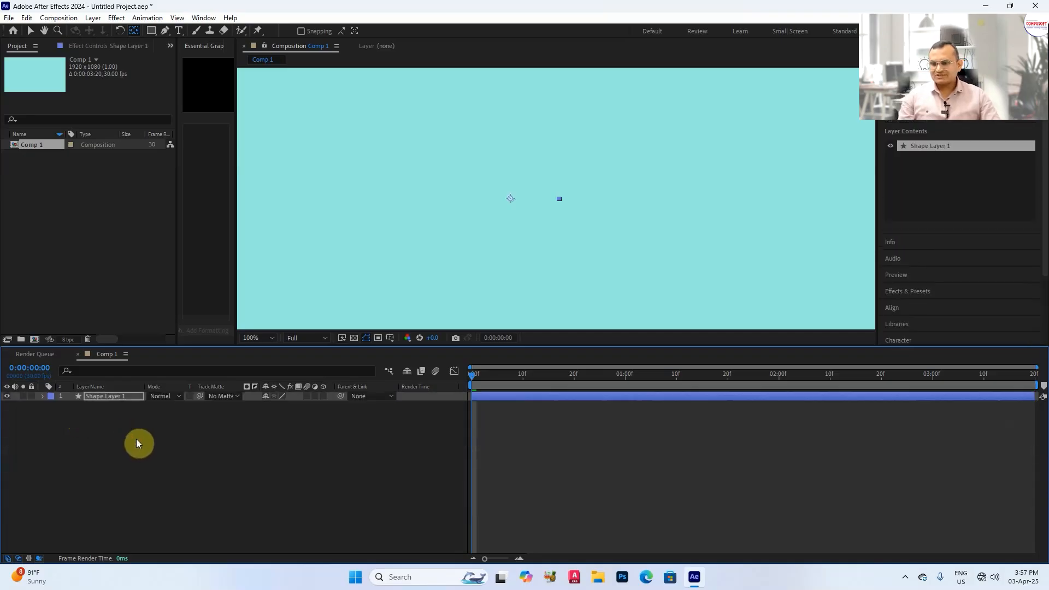
Add a Polystar path and a Fill to the empty contents of Shape Layer 1.
left_click(45, 397)
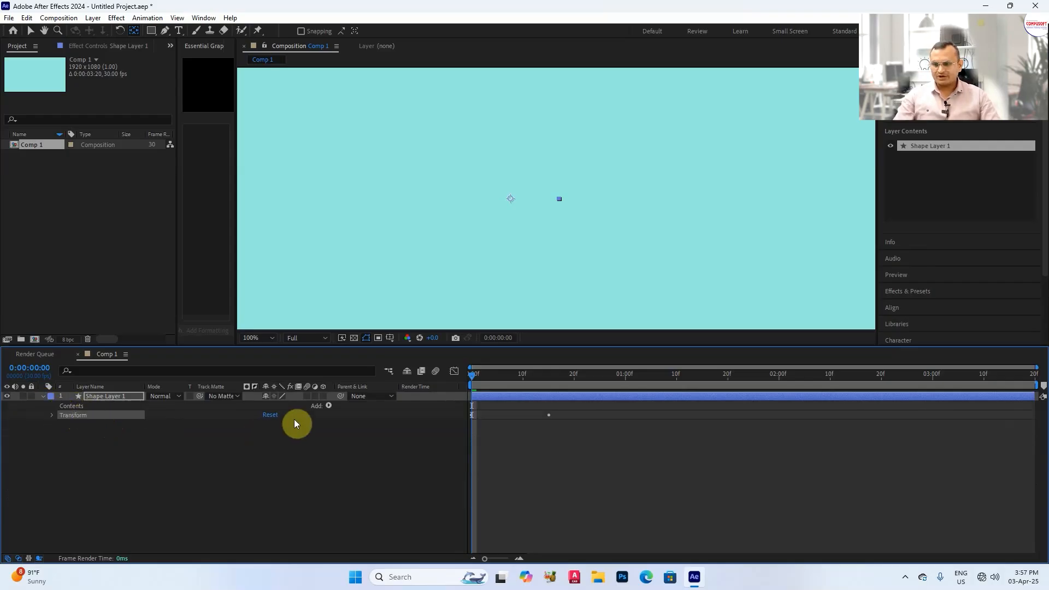
left_click(327, 406)
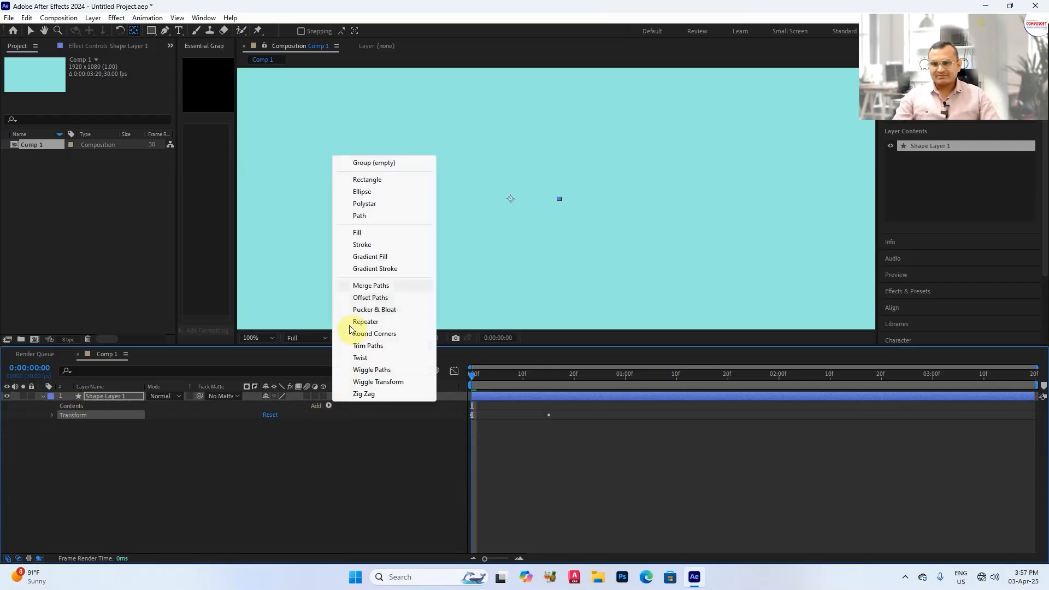
left_click(364, 204)
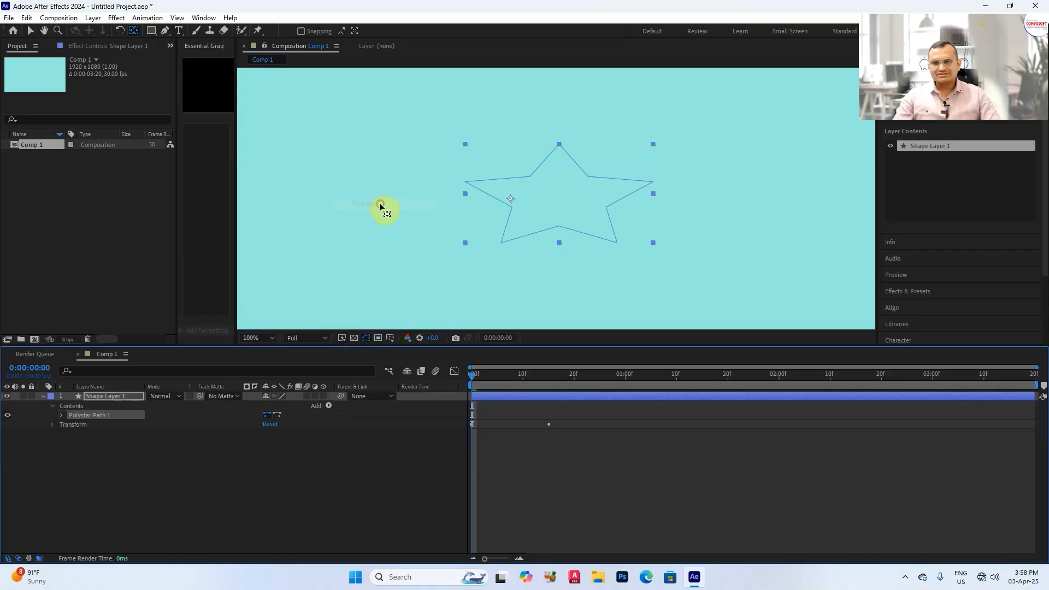
left_click(61, 415)
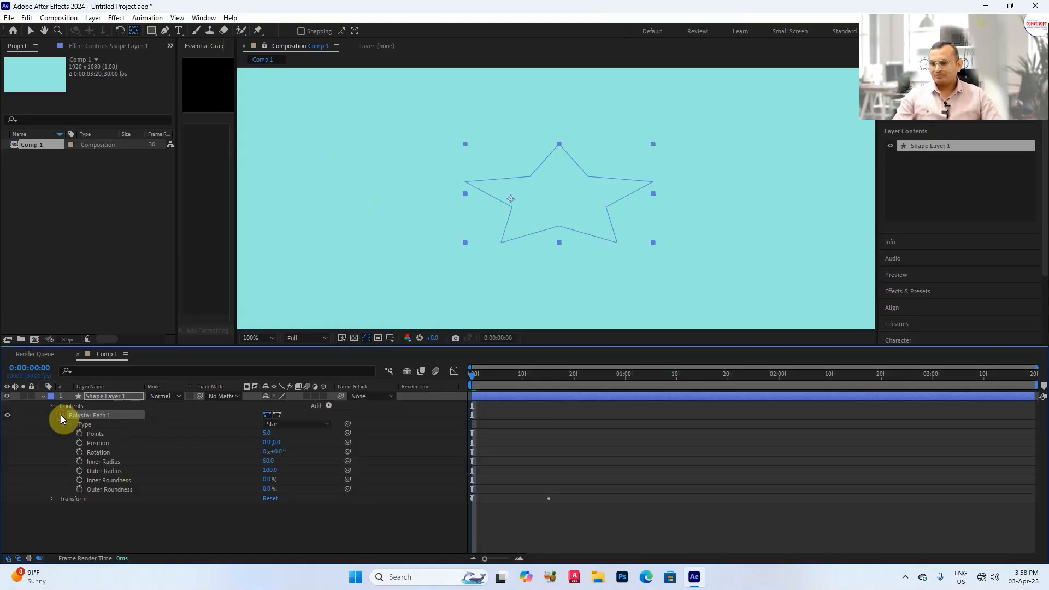
left_click(328, 405)
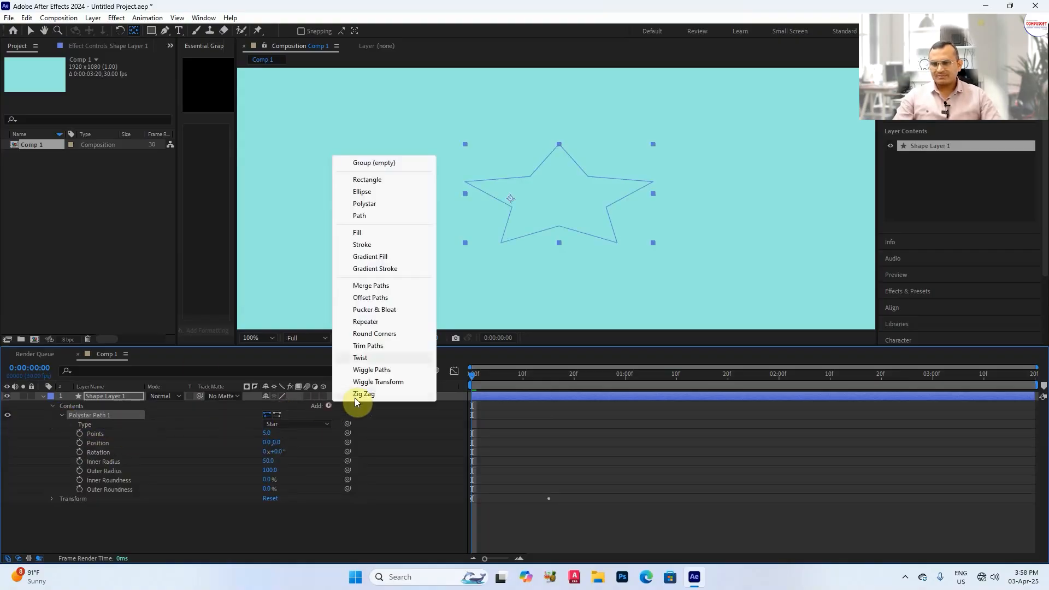
left_click(382, 233)
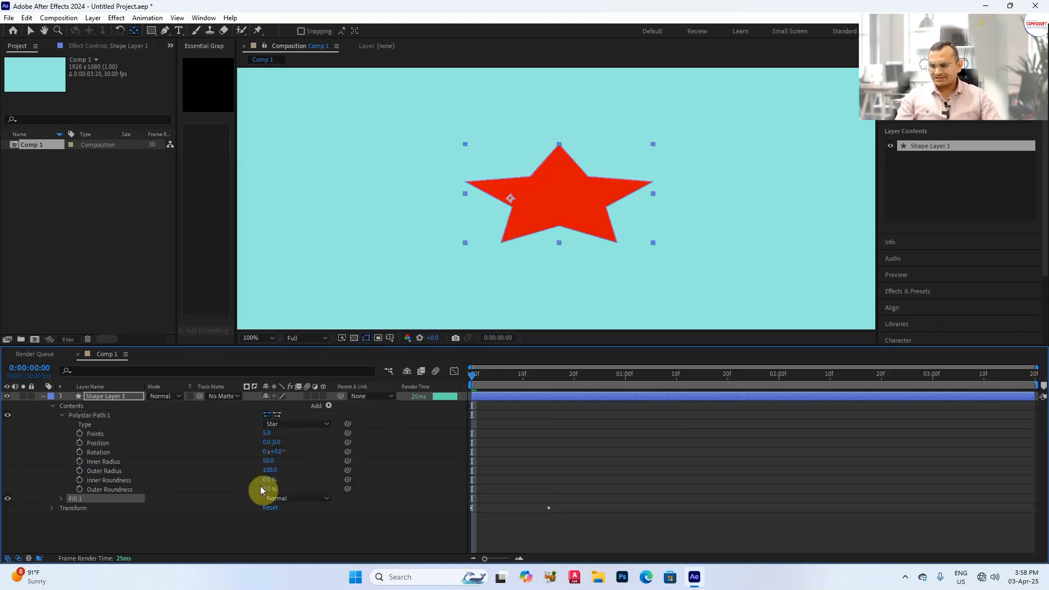
Set the polystar to 22 points, Y position 7, inner radius 53, outer radius 152, inner roundness 77% and outer roundness 55%, and expand Fill 1.
left_click_drag(265, 488, 278, 432)
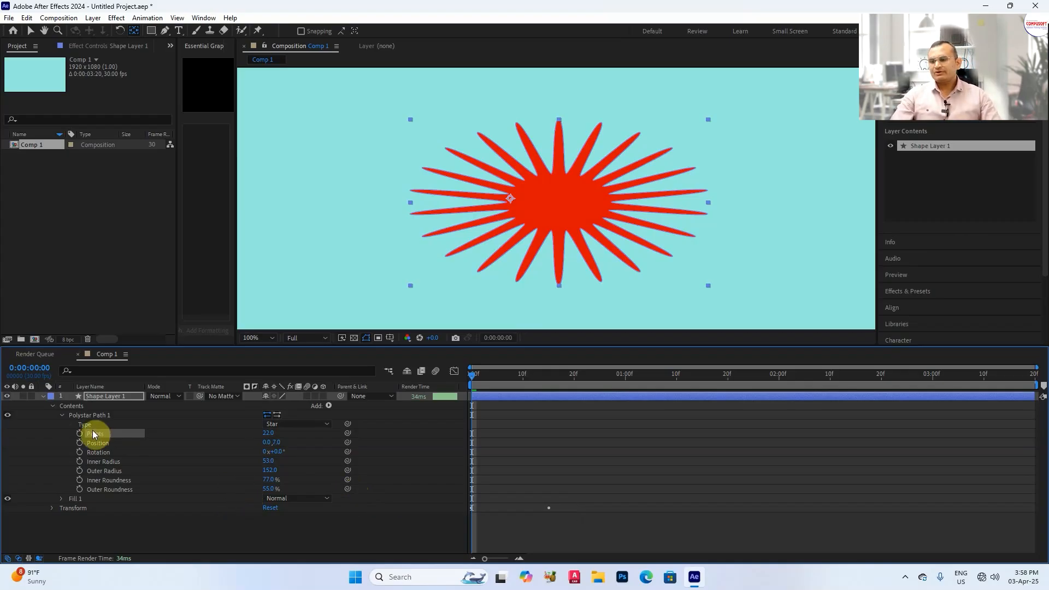
left_click(80, 415)
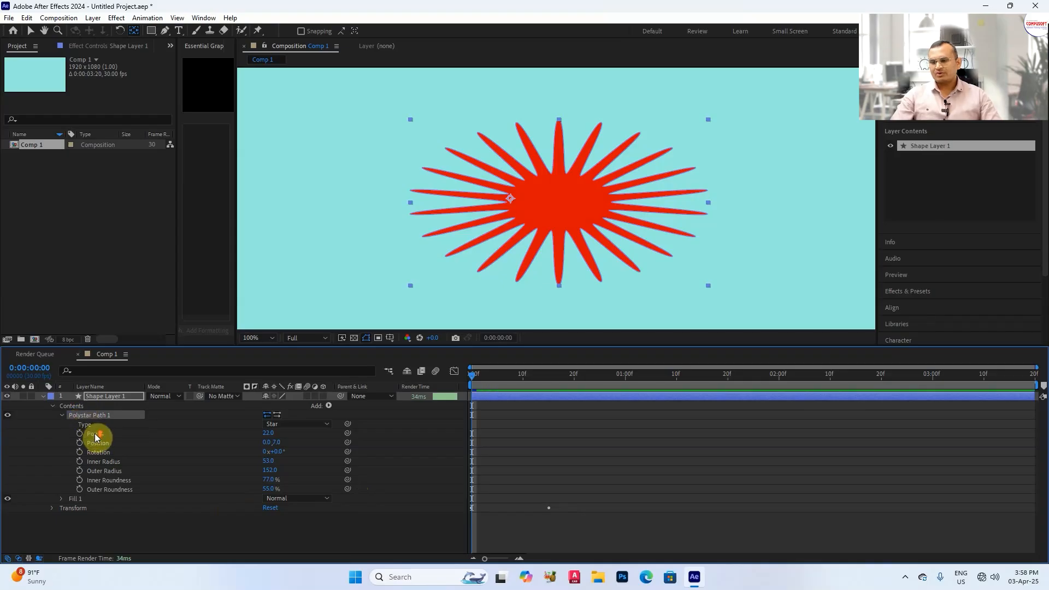
left_click(61, 499)
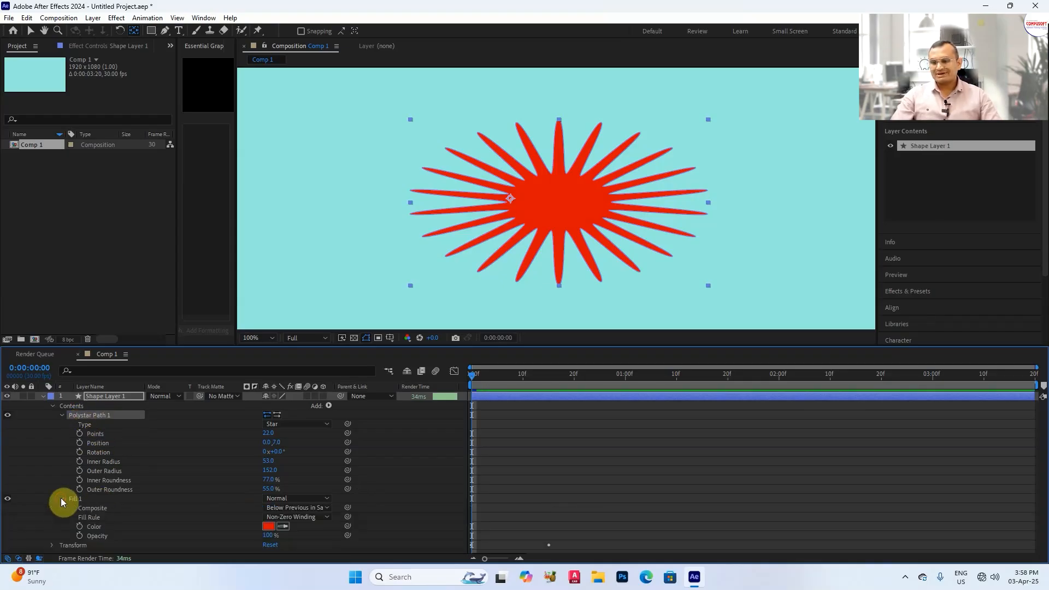